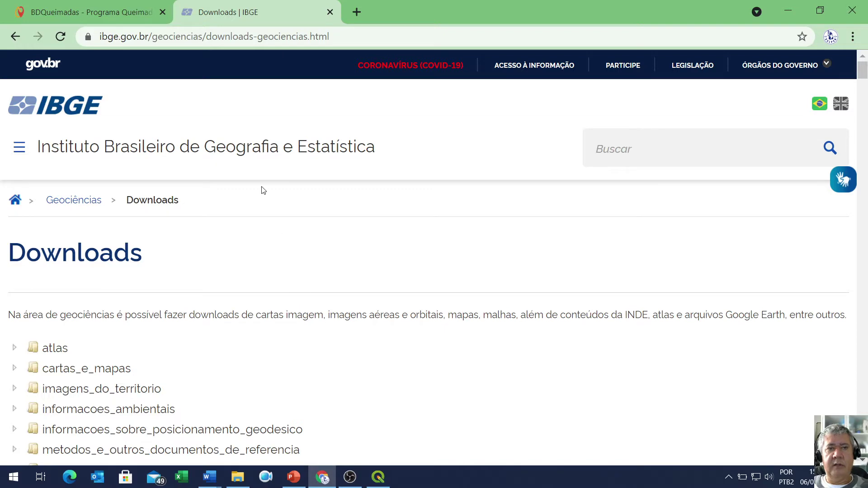
# - Download 52146060500.zip from the GO folder of base_de_faces_de_logradouros_versao_2010 under censo_2010 in the IBGE downloads tree
pyautogui.scroll(-6, 235, 220)
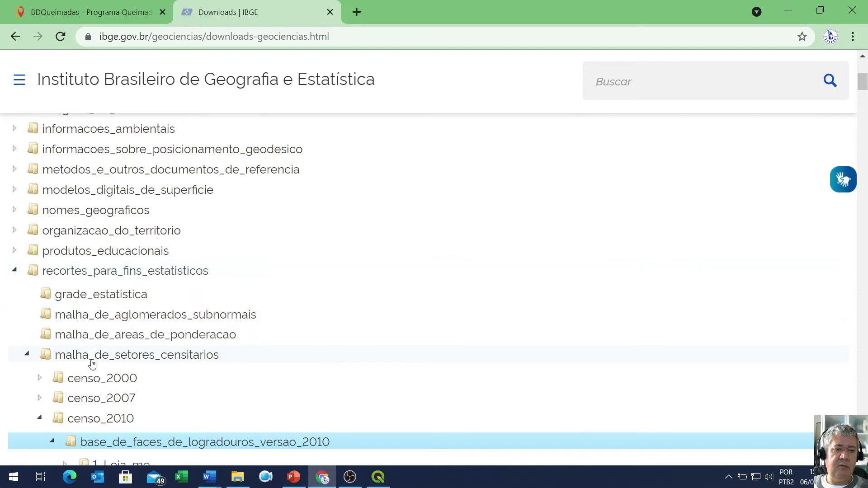
pyautogui.scroll(-5, 178, 365)
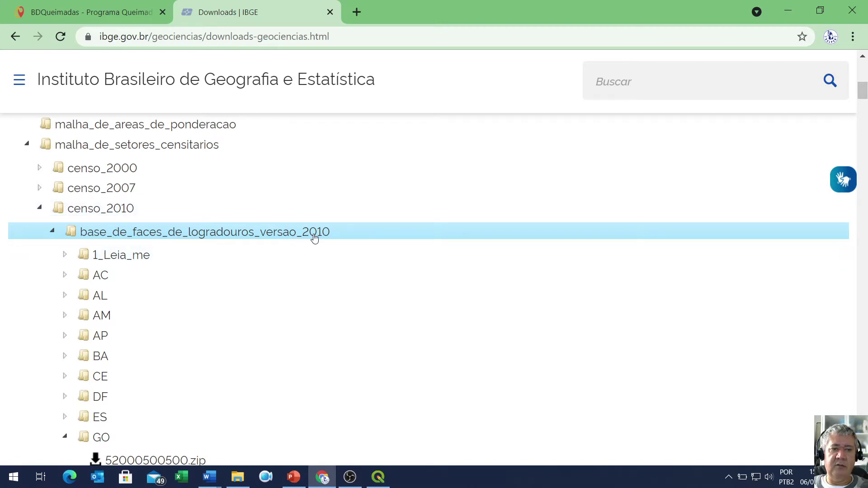
pyautogui.scroll(-5, 225, 242)
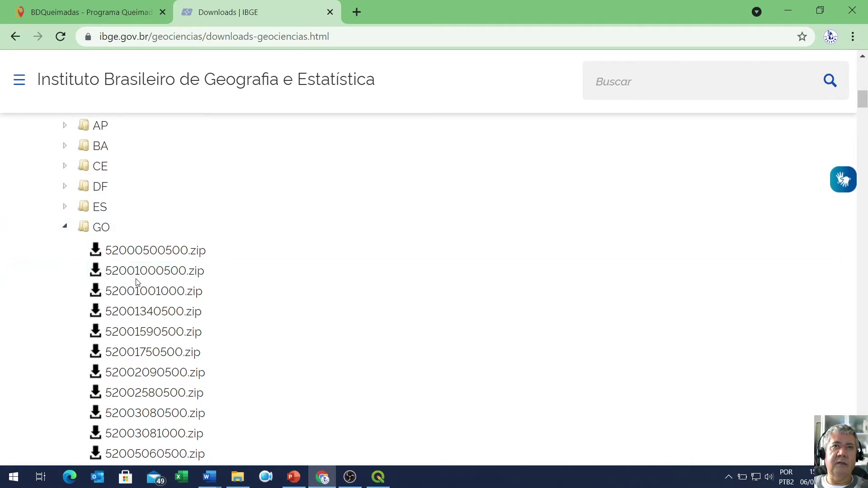
pyautogui.scroll(-20, 137, 283)
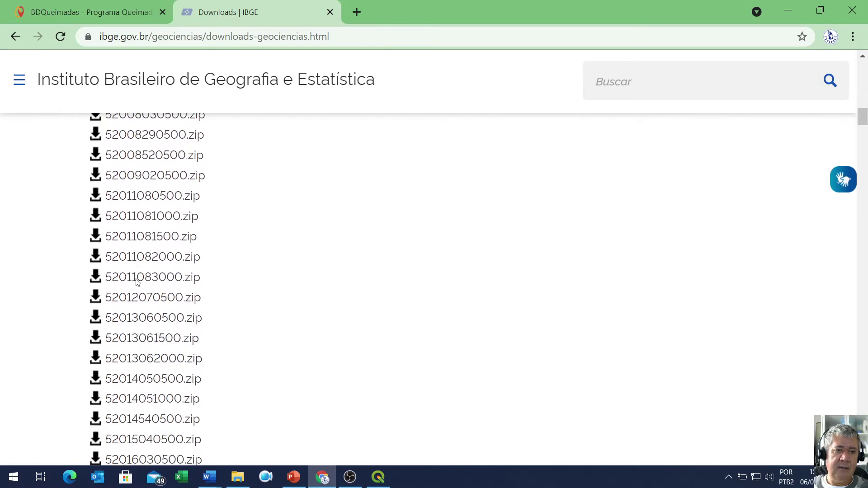
pyautogui.scroll(-20, 137, 283)
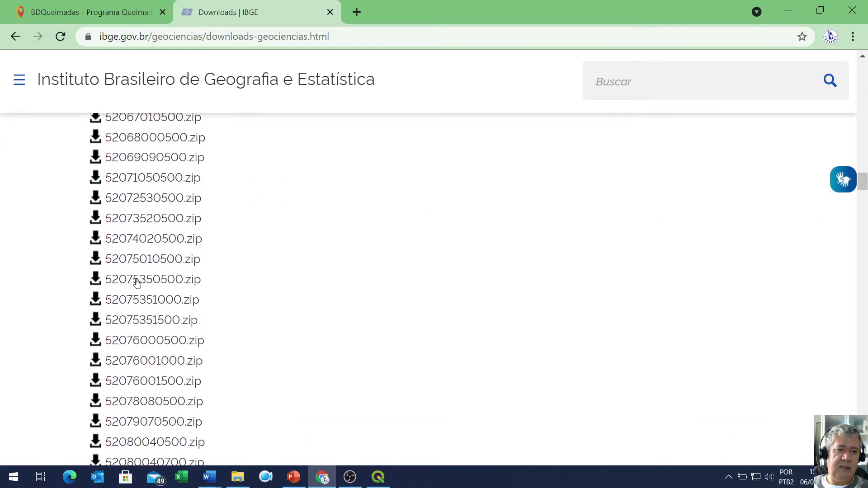
pyautogui.scroll(-20, 137, 283)
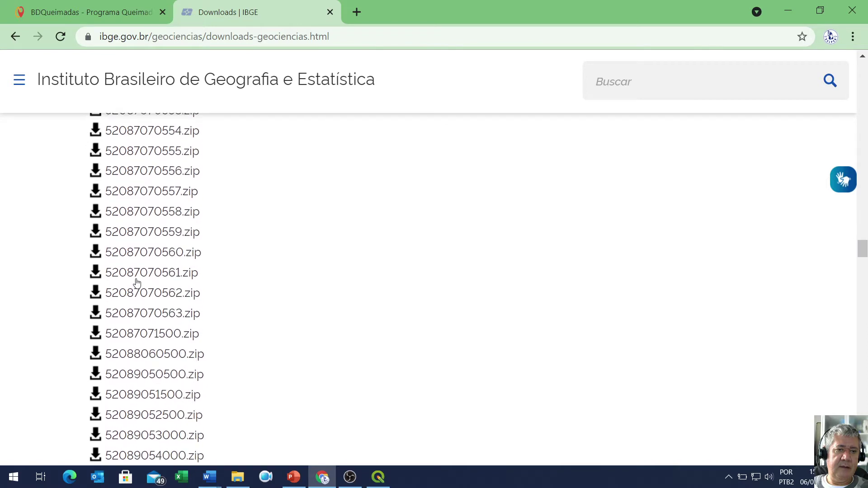
pyautogui.scroll(-10, 137, 282)
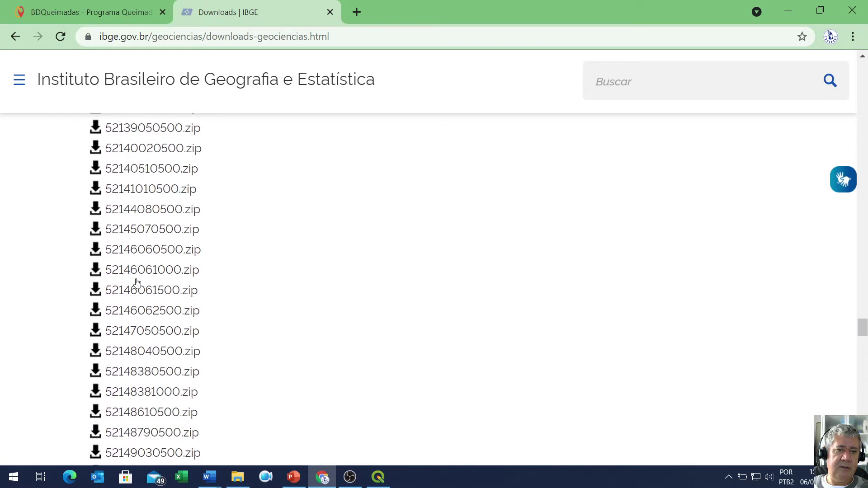
pyautogui.scroll(-2, 137, 280)
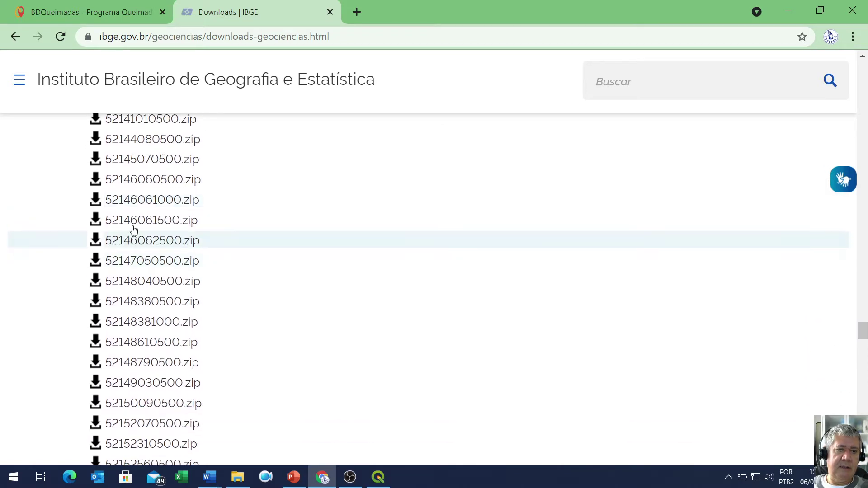
pyautogui.click(155, 185)
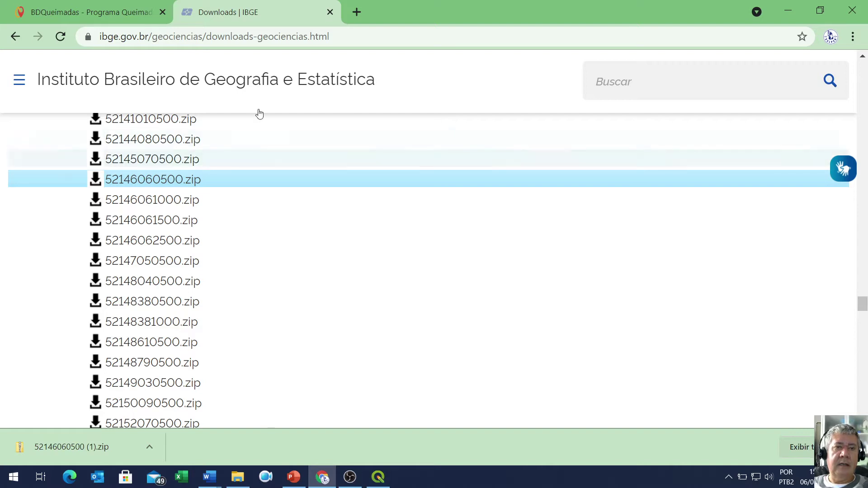
# - Switch to the BDQueimadas page and examine its filter options, including the list of available satellites
pyautogui.click(99, 14)
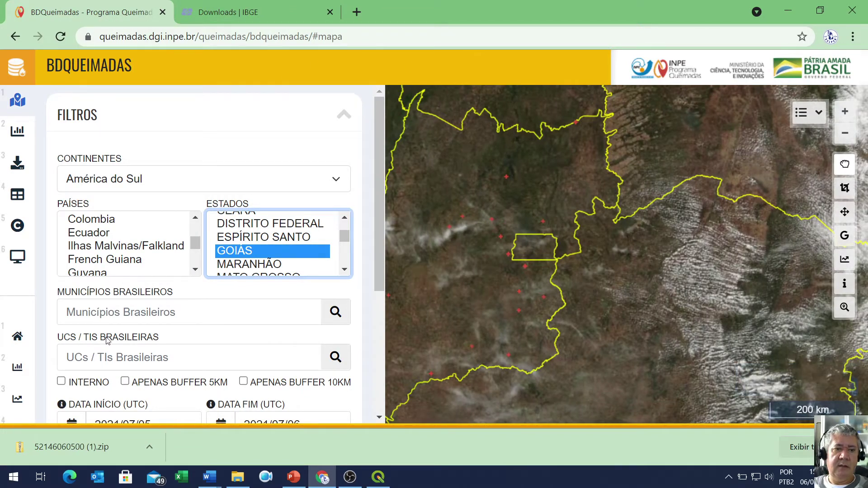
pyautogui.scroll(-5, 171, 347)
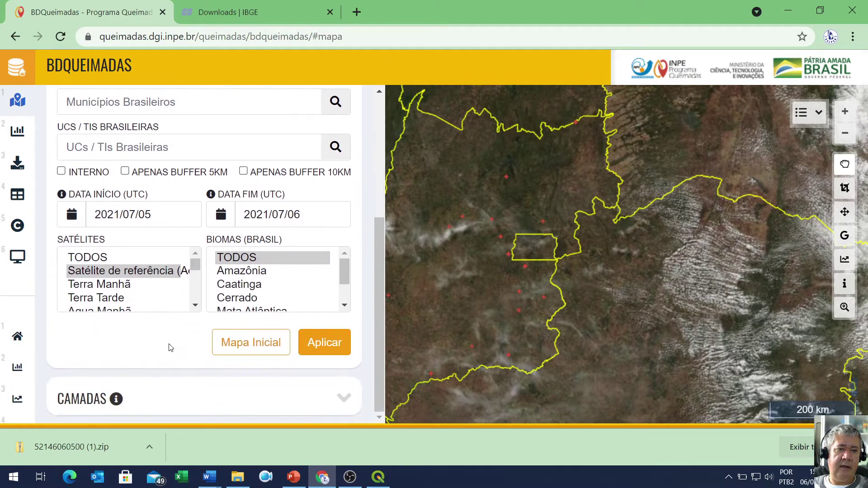
pyautogui.scroll(-2, 143, 294)
pyautogui.scroll(-3, 143, 294)
pyautogui.scroll(4, 143, 294)
pyautogui.scroll(-4, 144, 294)
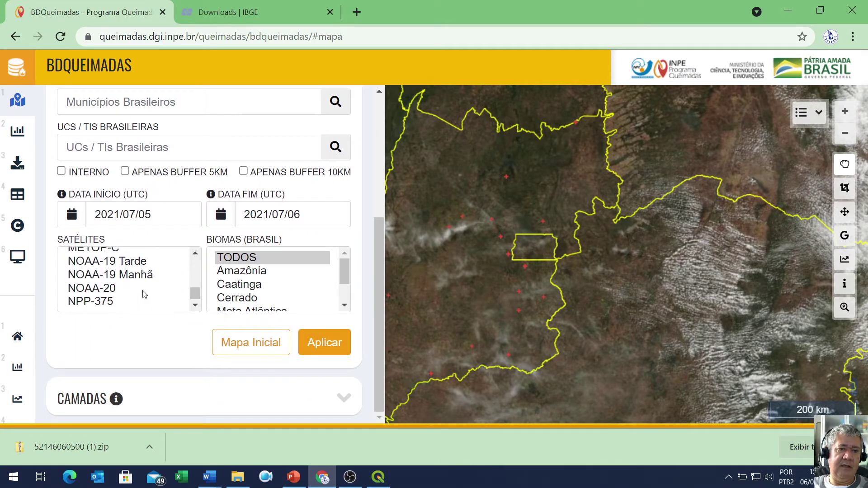
pyautogui.scroll(4, 143, 294)
pyautogui.moveTo(377, 240); pyautogui.dragTo(386, 90)
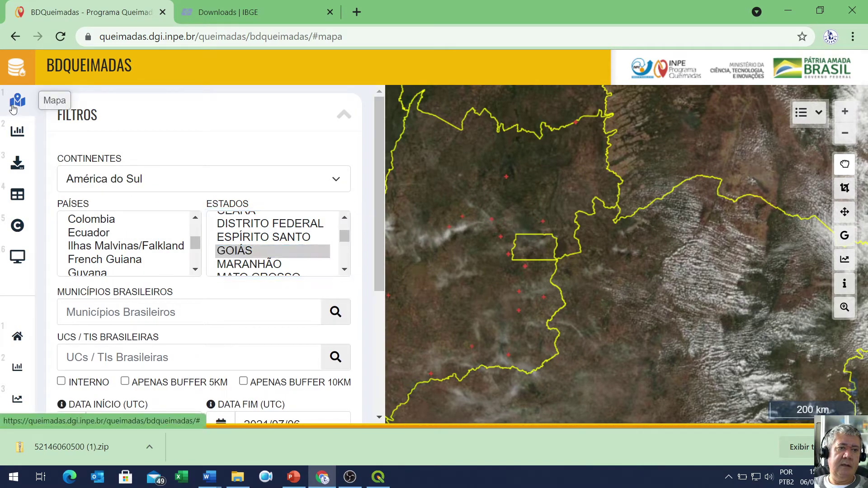
# - Set the map filters to country Brasil, state GOIÁS and municipality NIQUELÂNDIA - GOIÁS
pyautogui.click(16, 103)
pyautogui.click(16, 103)
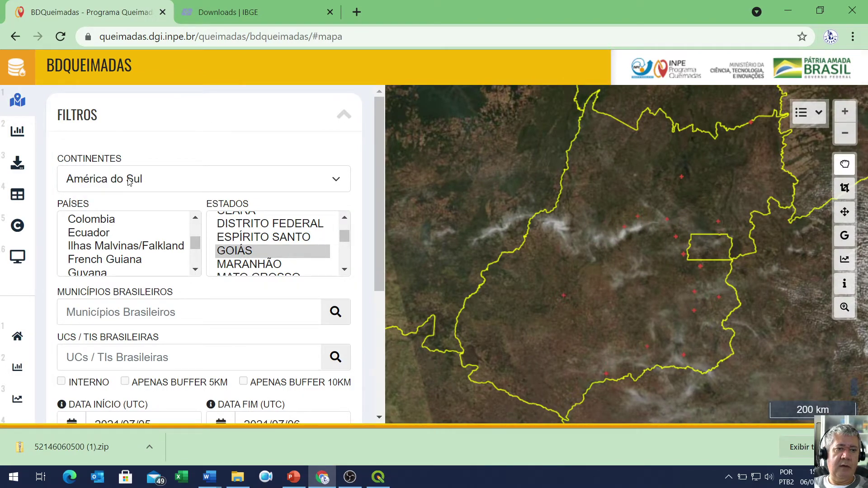
pyautogui.moveTo(195, 244); pyautogui.dragTo(195, 226)
pyautogui.click(107, 262)
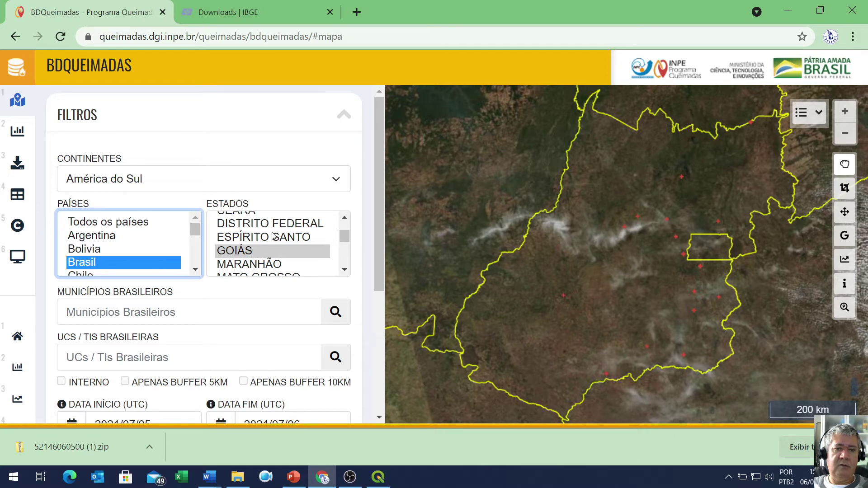
pyautogui.click(250, 253)
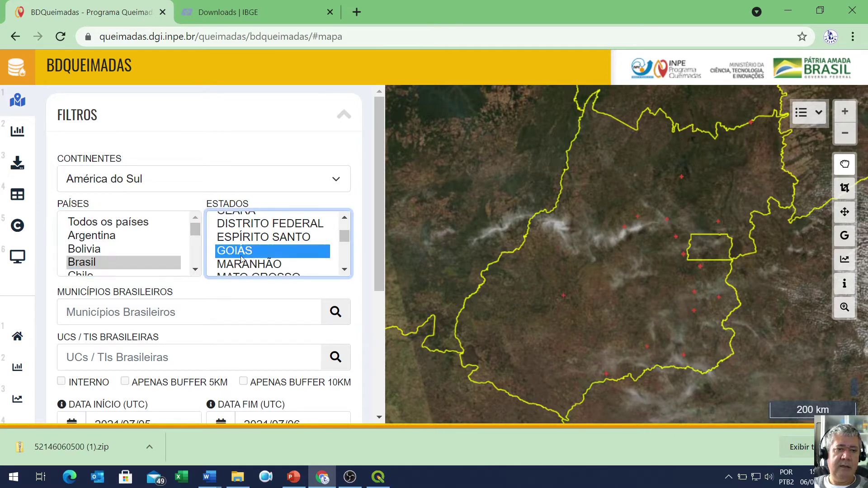
pyautogui.click(116, 316)
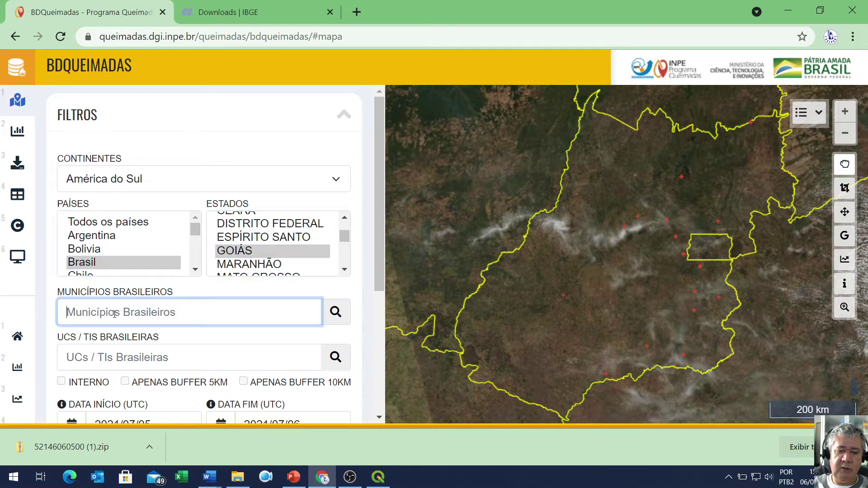
pyautogui.write('Niq')
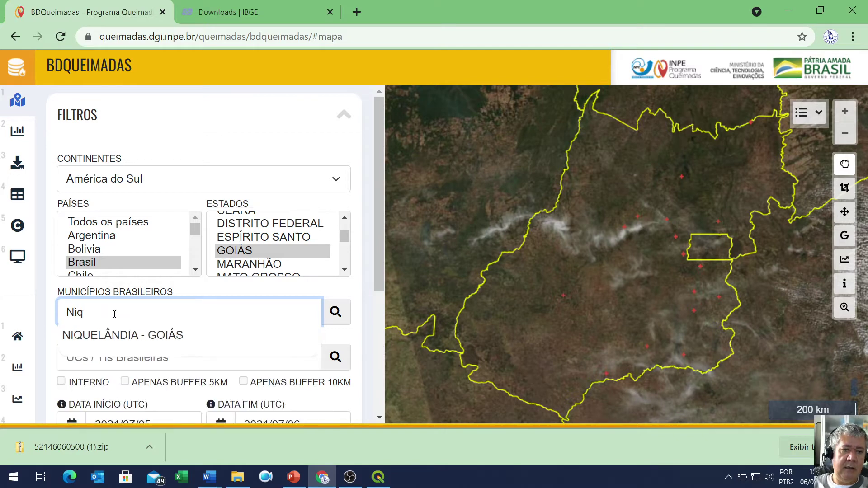
pyautogui.click(126, 335)
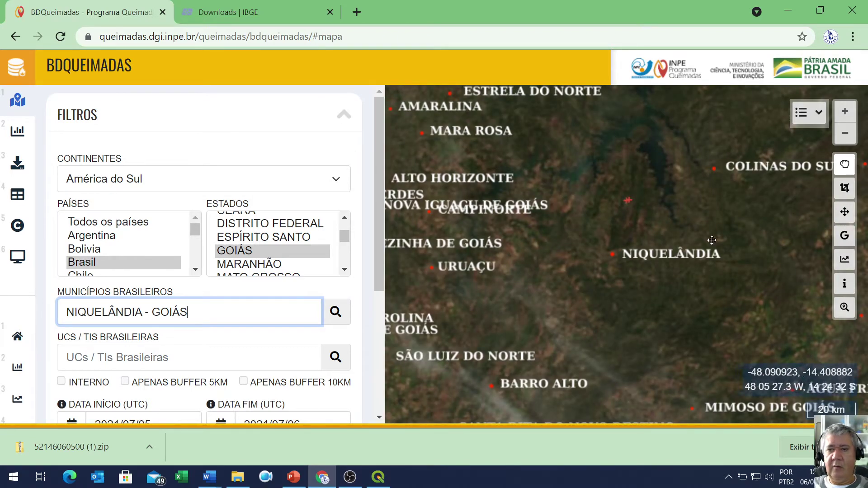
# - Turn on the Municípios boundary layer under Limites Políticos for the map
pyautogui.click(345, 117)
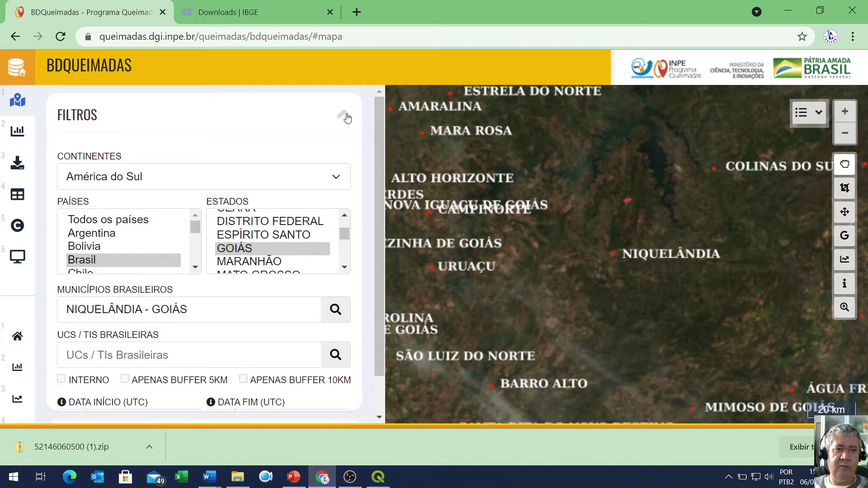
pyautogui.click(248, 164)
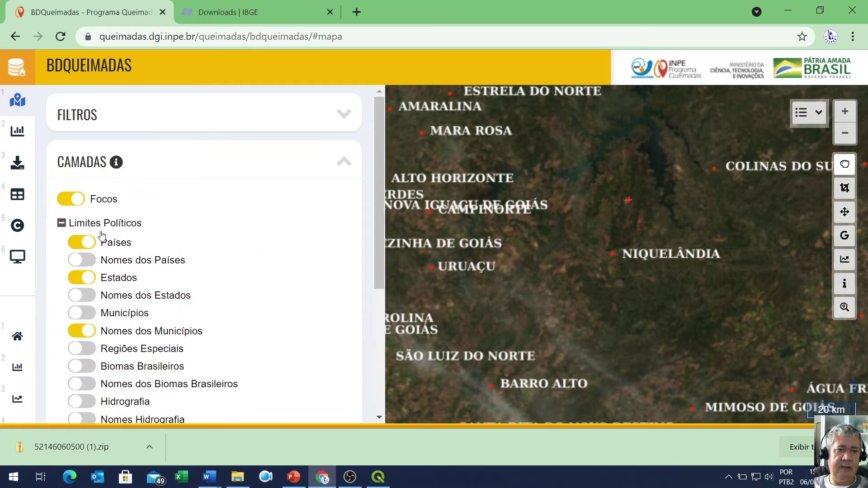
pyautogui.click(82, 313)
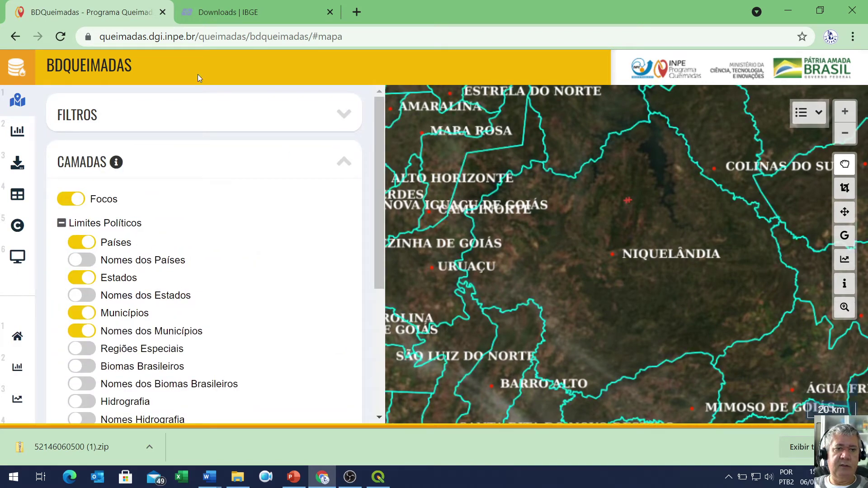
# - Set the filter period to start on 2019/01/01 and end on 2019/12/31
pyautogui.click(345, 116)
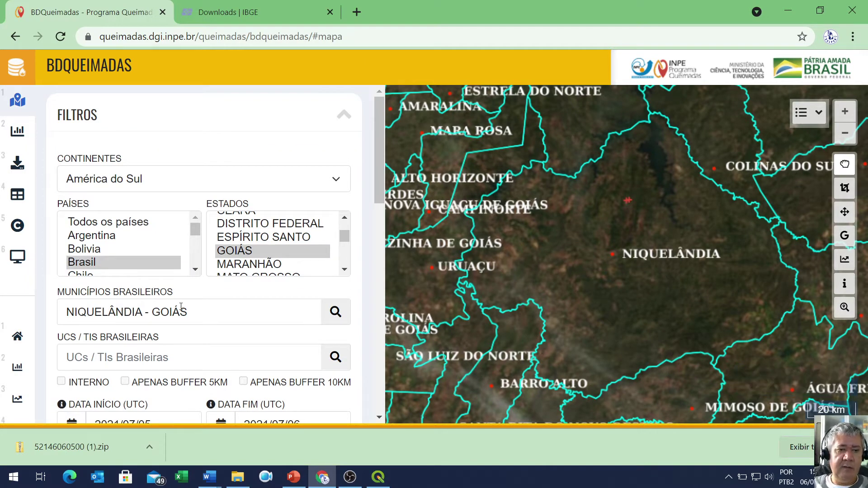
pyautogui.scroll(-2, 181, 307)
pyautogui.scroll(-2, 181, 309)
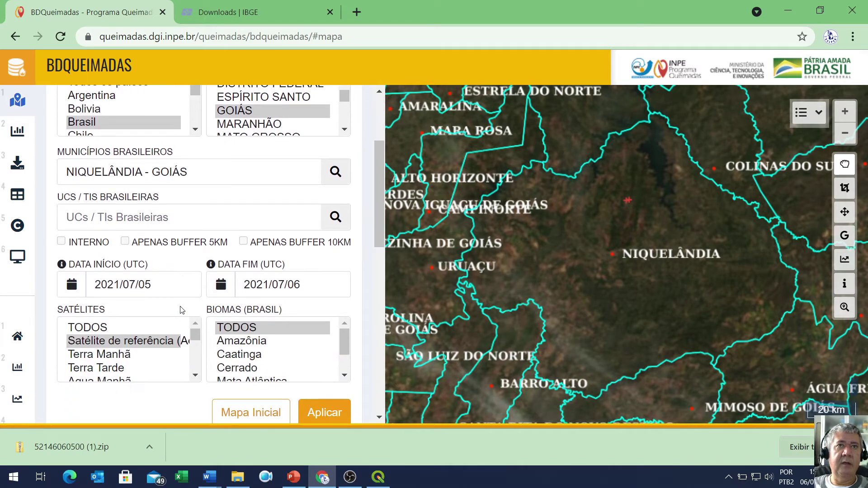
pyautogui.hotkey('alt', 'Tab')
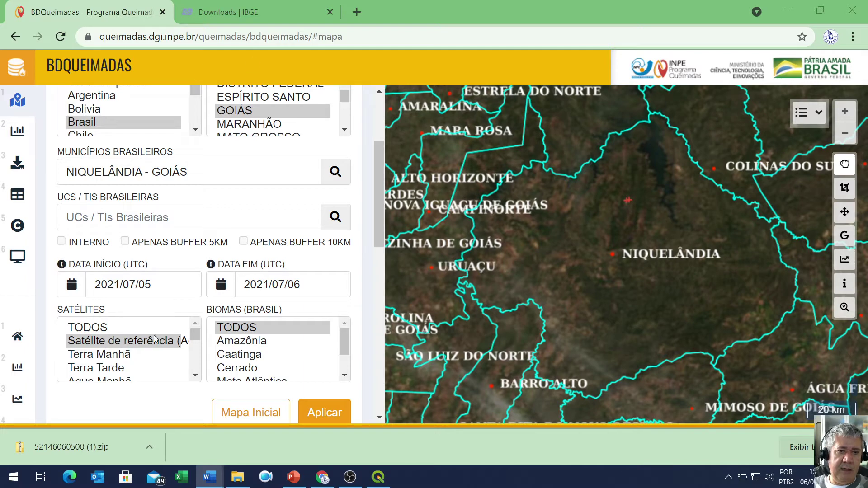
pyautogui.click(72, 283)
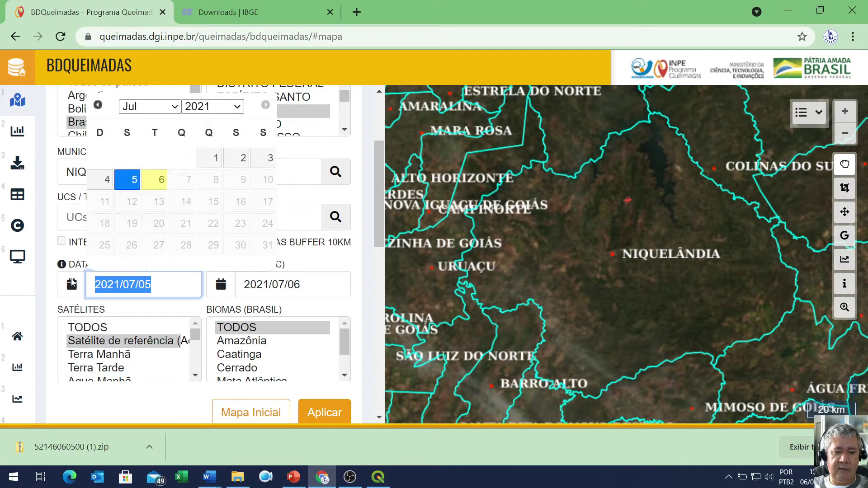
pyautogui.write('2019/01/01')
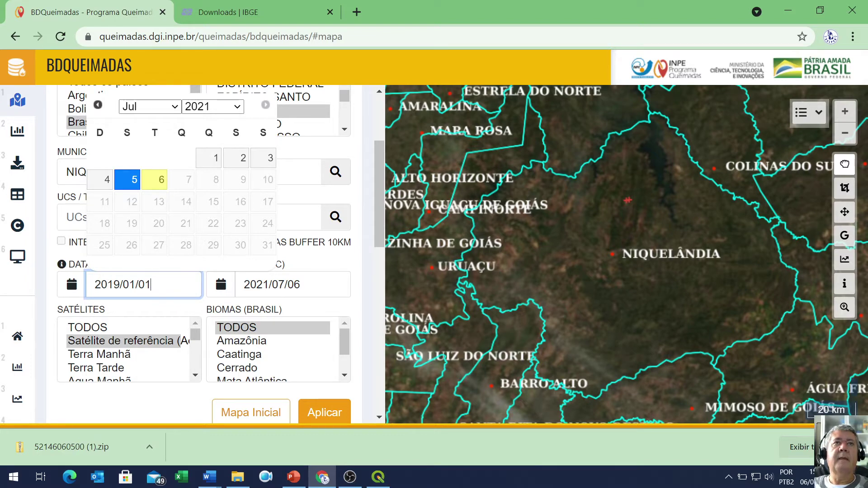
pyautogui.hotkey('alt', 'Tab')
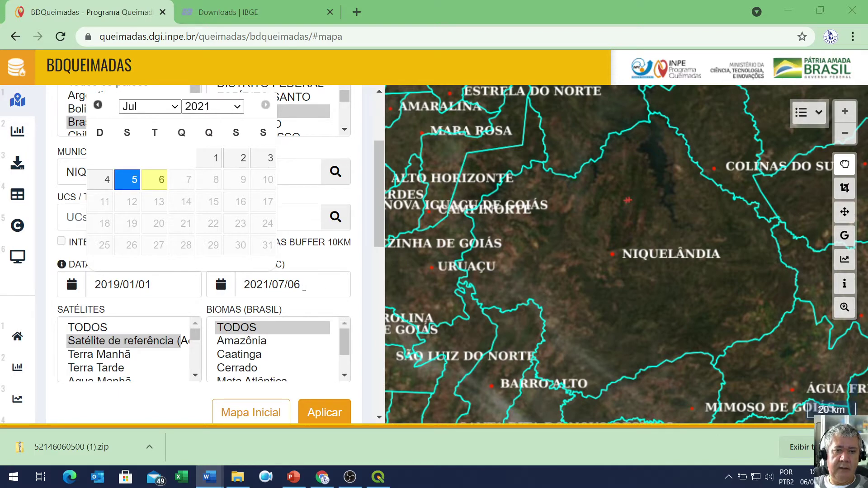
pyautogui.hotkey('alt', 'Tab')
pyautogui.press('Tab')
pyautogui.write('2019/12/31')
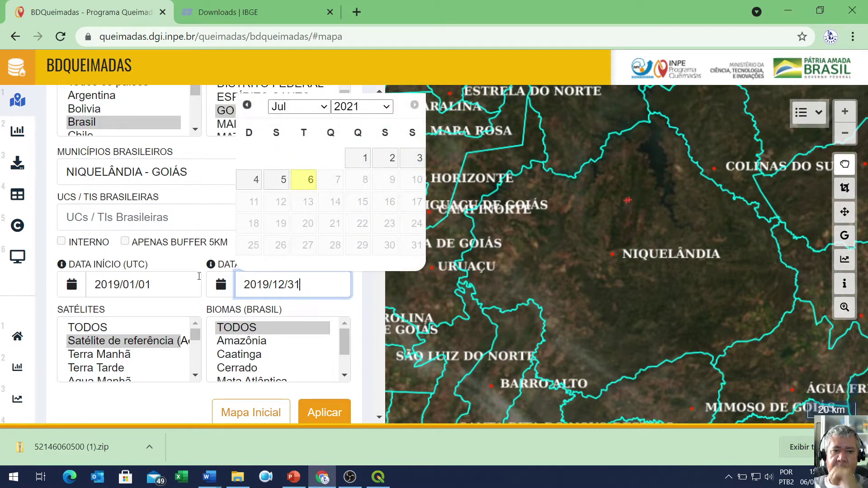
pyautogui.click(315, 301)
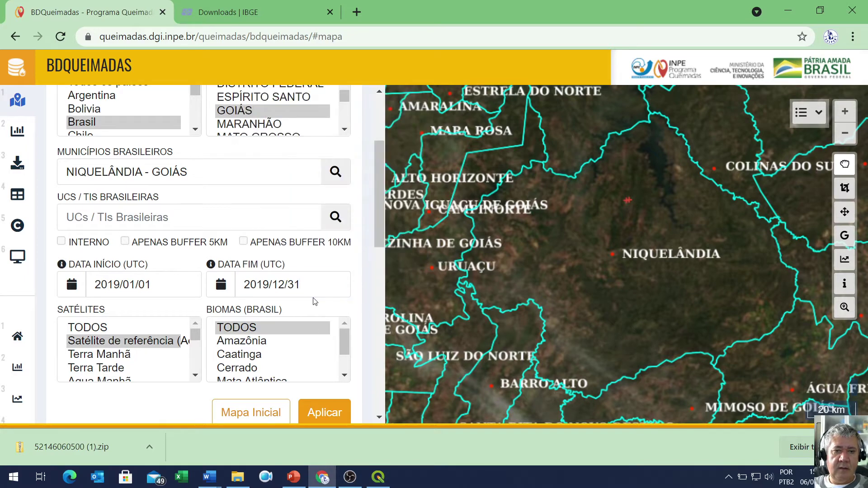
# - Include all satellites (TODOS) in the filter and apply it to the fire spots map
pyautogui.click(104, 329)
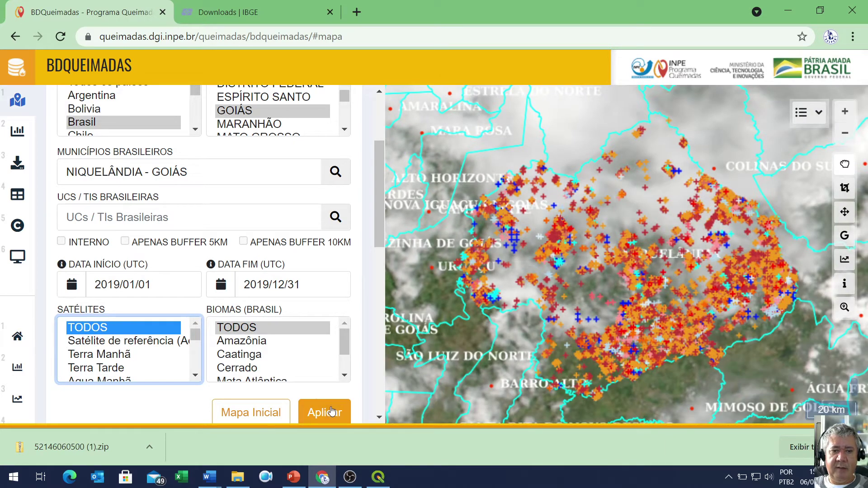
pyautogui.click(603, 388)
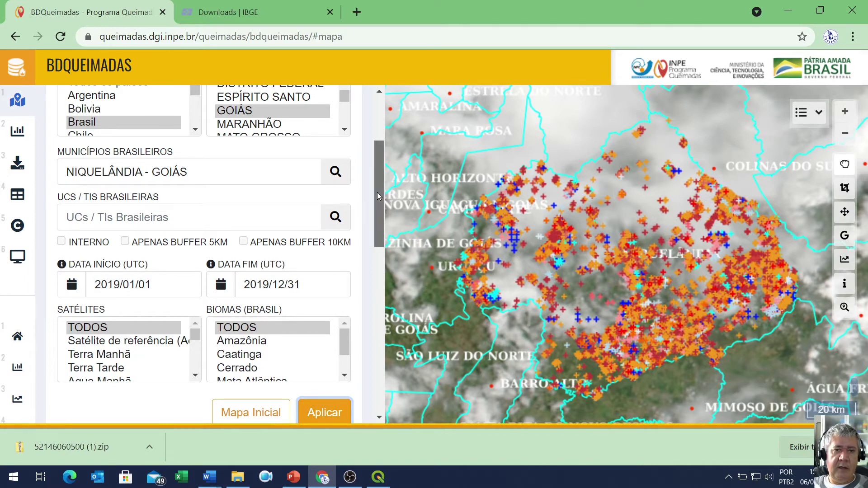
pyautogui.moveTo(378, 195); pyautogui.dragTo(379, 216)
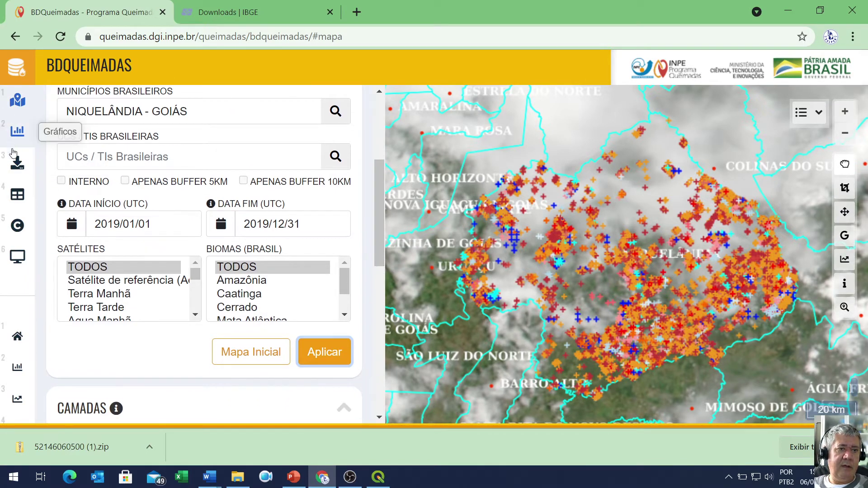
# - Open the data export page and apply the NIQUELÂNDIA - GOIÁS filters for 2019/01/01 to 2019/12/31 with all satellites
pyautogui.click(18, 165)
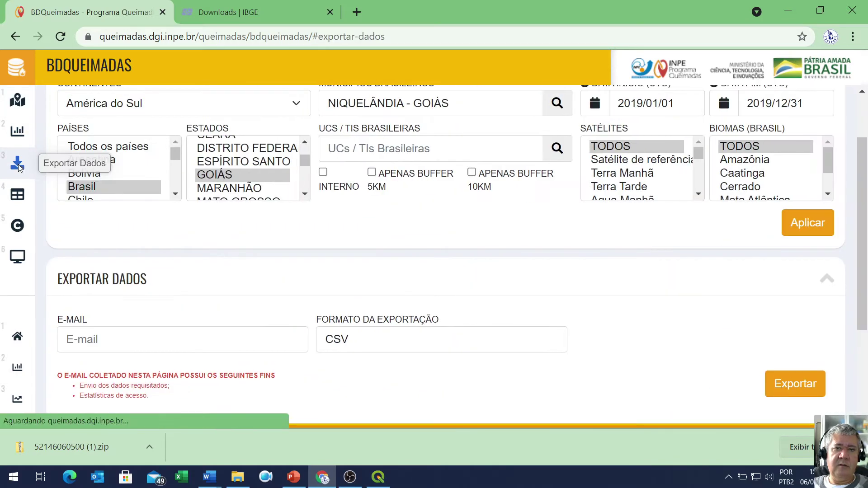
pyautogui.click(807, 223)
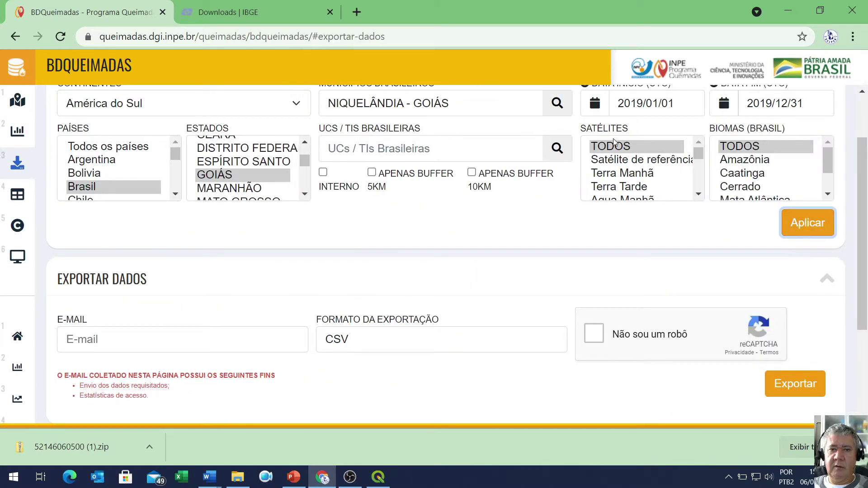
pyautogui.scroll(2, 373, 159)
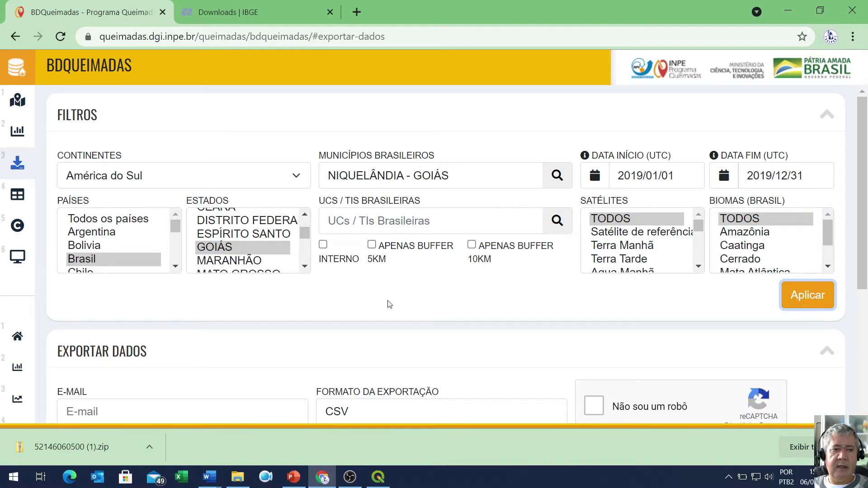
pyautogui.scroll(-3, 389, 304)
# - Set the fire spot export format to Shapefile and make the e-mail field ready for entry
pyautogui.click(94, 271)
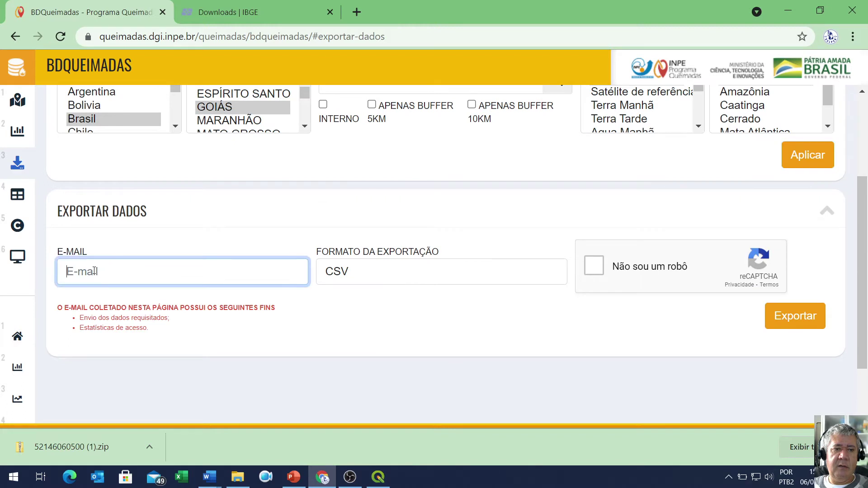
pyautogui.click(404, 271)
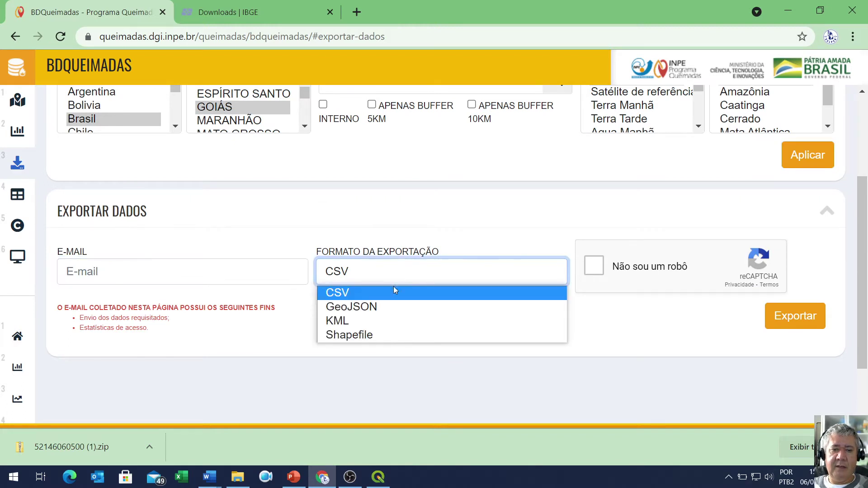
pyautogui.click(375, 338)
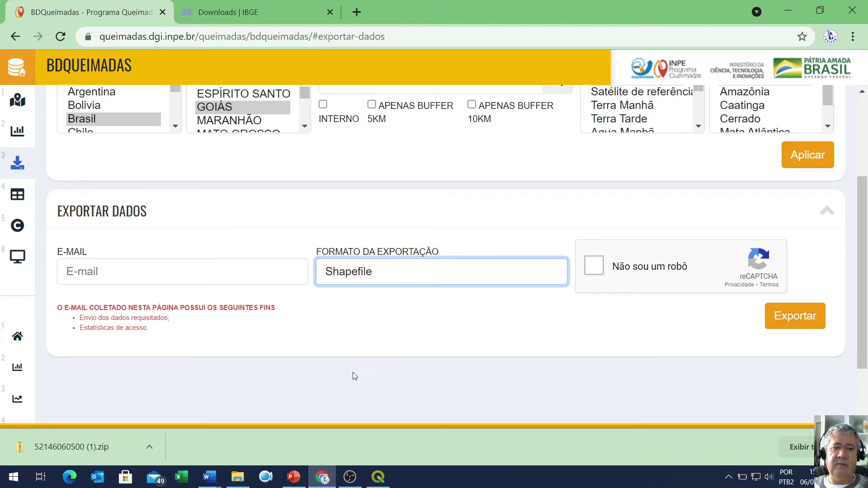
pyautogui.click(111, 275)
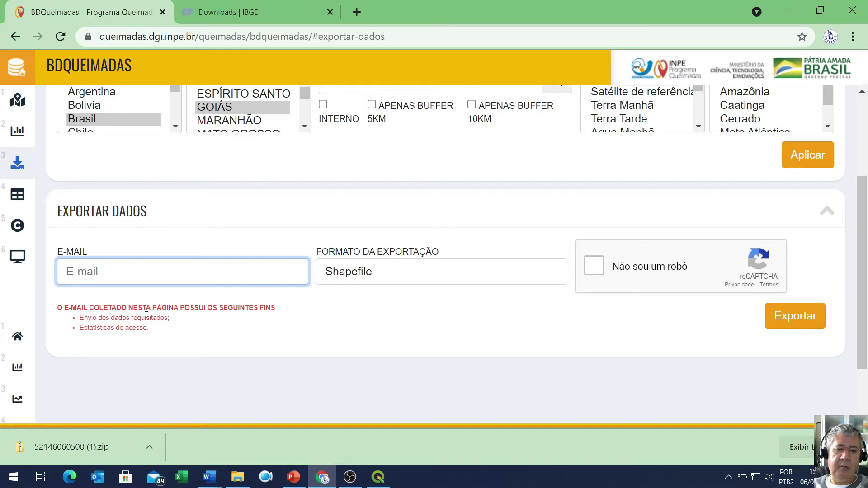
# - Switch to File Explorer and examine the dbf, prj, shp and shx files of Focos_2019-01-01_2019-12-31 in the Ex_Proposto folder
pyautogui.click(237, 479)
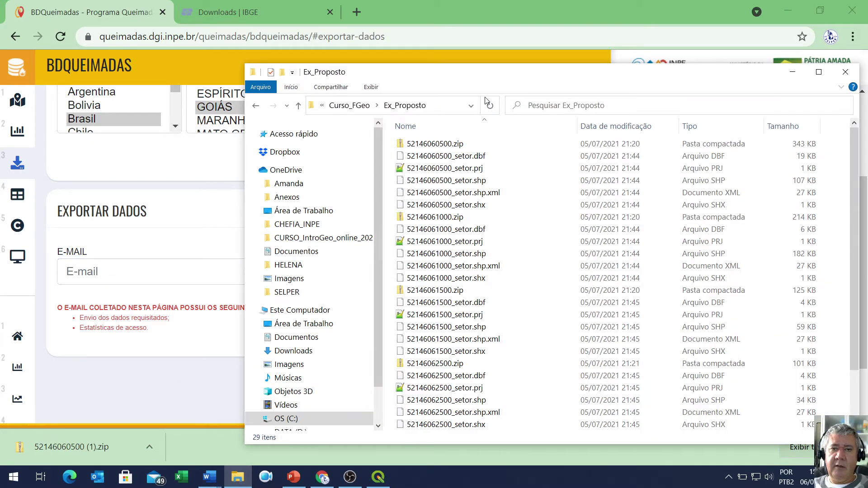
pyautogui.moveTo(499, 70); pyautogui.dragTo(420, 17)
pyautogui.moveTo(776, 115); pyautogui.dragTo(777, 198)
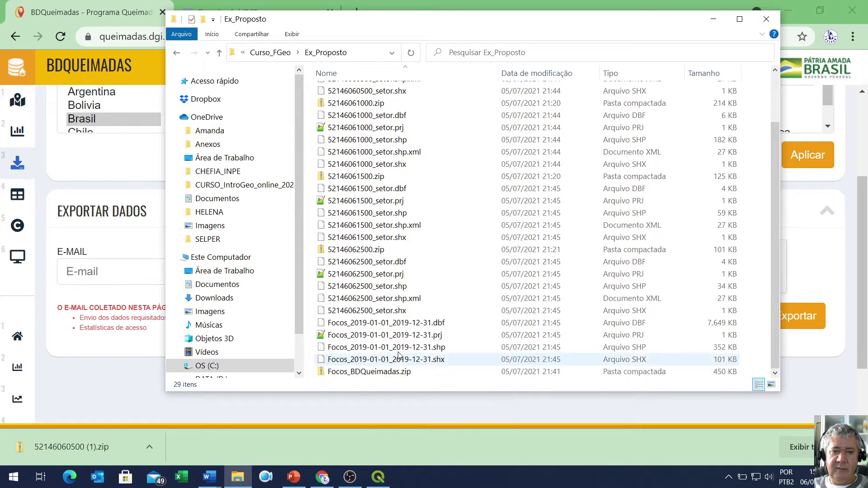
pyautogui.click(356, 325)
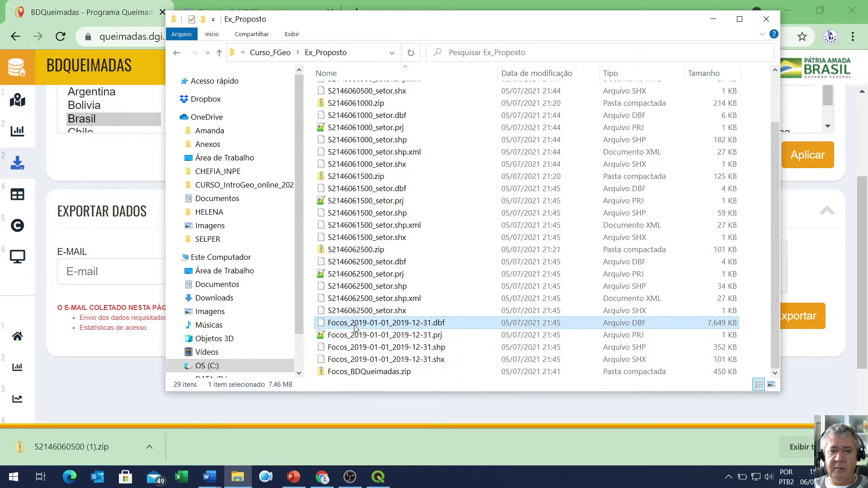
pyautogui.click(358, 336)
pyautogui.click(359, 323)
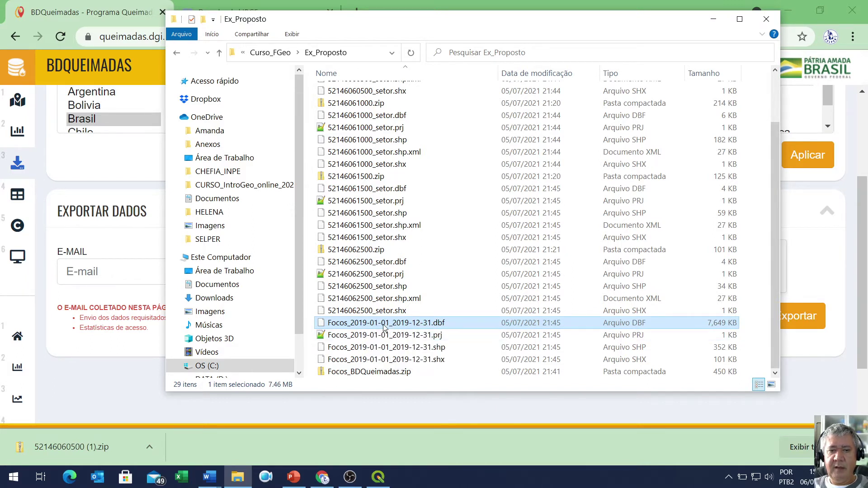
pyautogui.click(384, 335)
pyautogui.click(388, 348)
pyautogui.click(387, 359)
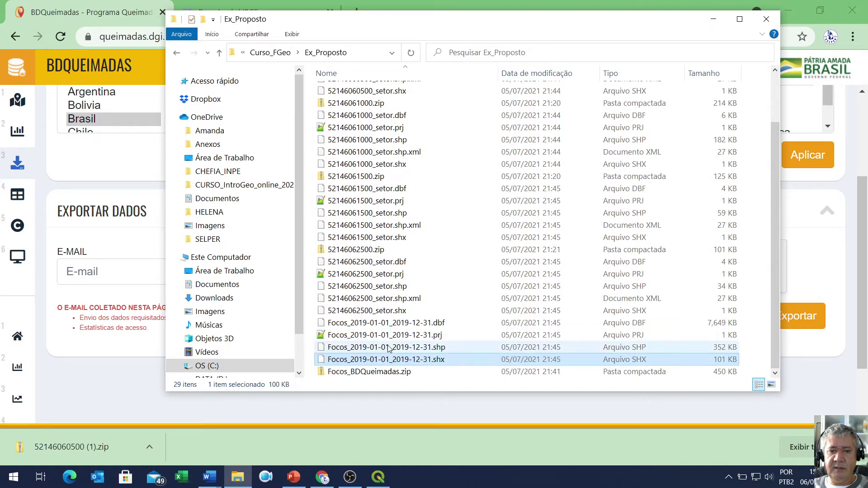
pyautogui.click(387, 347)
pyautogui.click(388, 335)
pyautogui.click(387, 324)
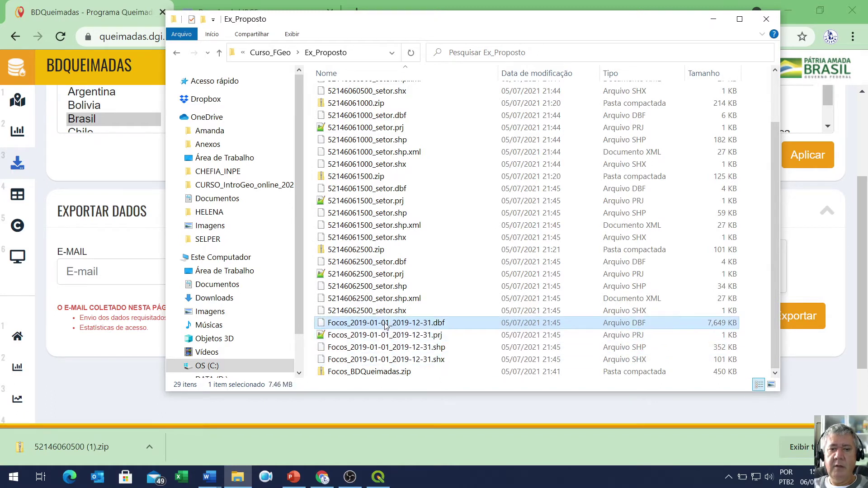
pyautogui.click(409, 350)
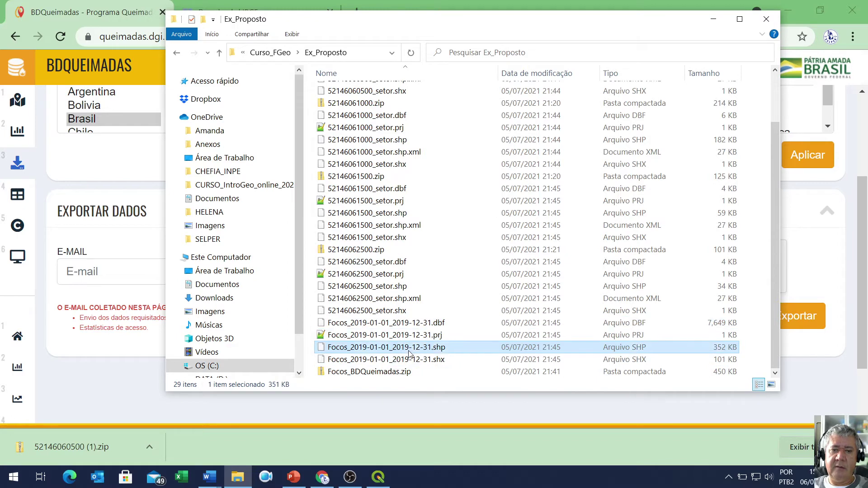
# - Examine the compressed files 52146060500.zip, 52146061000.zip, 52146061500.zip and 52146062500.zip in the Ex_Proposto folder
pyautogui.scroll(2, 366, 254)
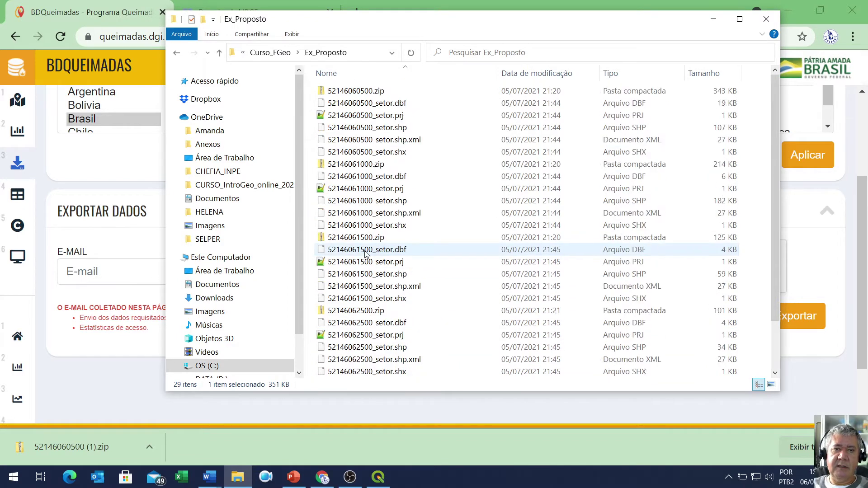
pyautogui.click(341, 91)
pyautogui.click(359, 165)
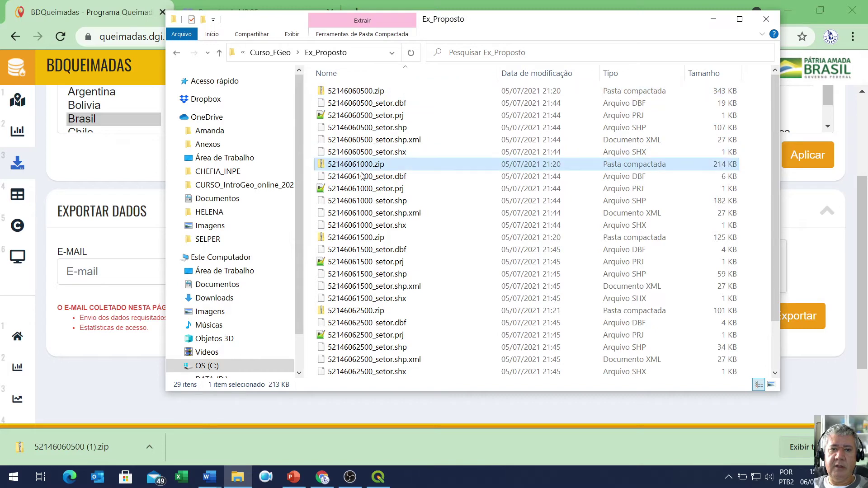
pyautogui.click(366, 238)
pyautogui.click(358, 311)
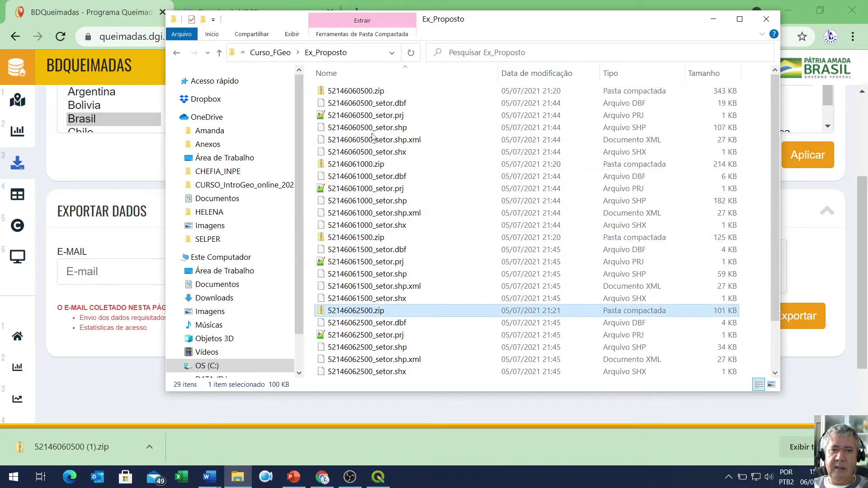
# - Examine the setor files inside 52146060500.zip and the extracted setor file sets in the Ex_Proposto folder
pyautogui.doubleClick(366, 92)
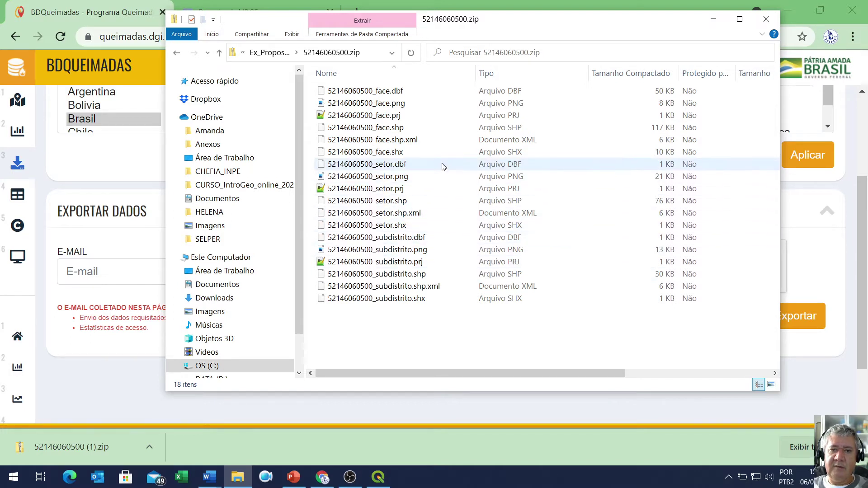
pyautogui.moveTo(448, 165); pyautogui.dragTo(386, 226)
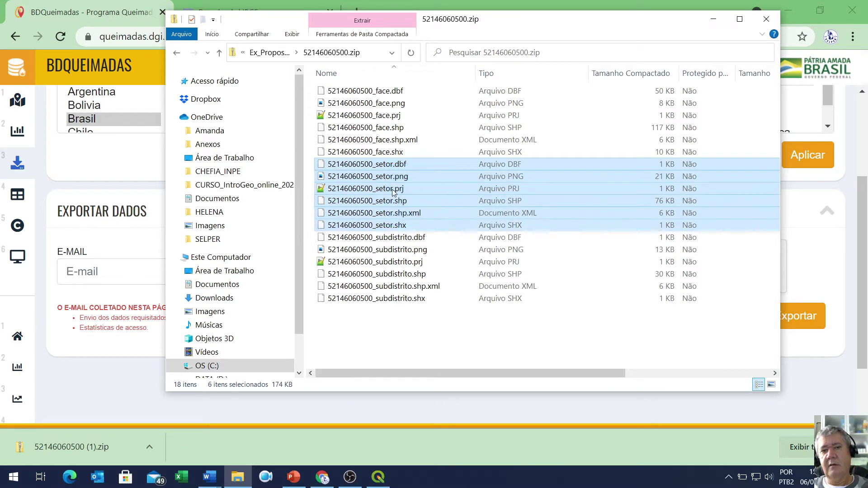
pyautogui.click(219, 52)
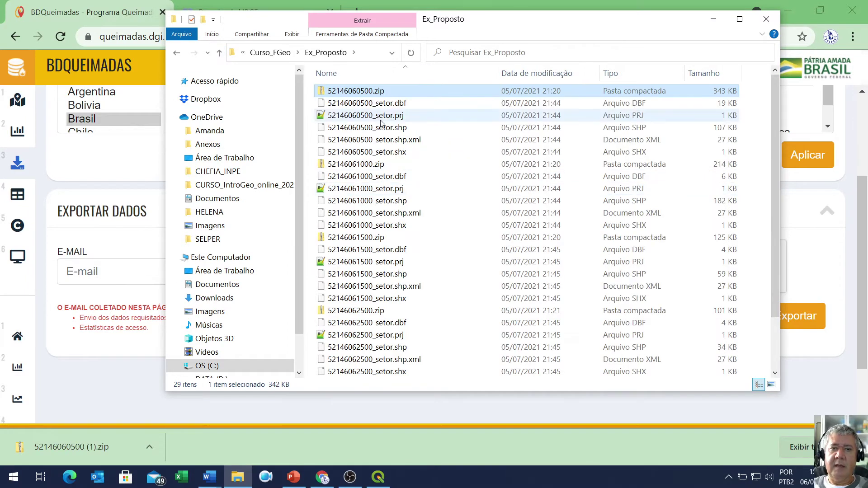
pyautogui.moveTo(440, 101); pyautogui.dragTo(394, 154)
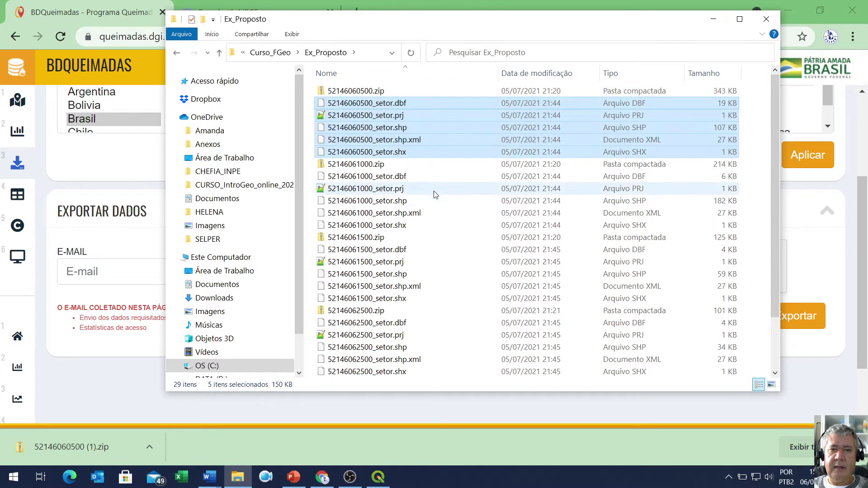
pyautogui.moveTo(441, 175); pyautogui.dragTo(404, 232)
pyautogui.moveTo(446, 250); pyautogui.dragTo(400, 312)
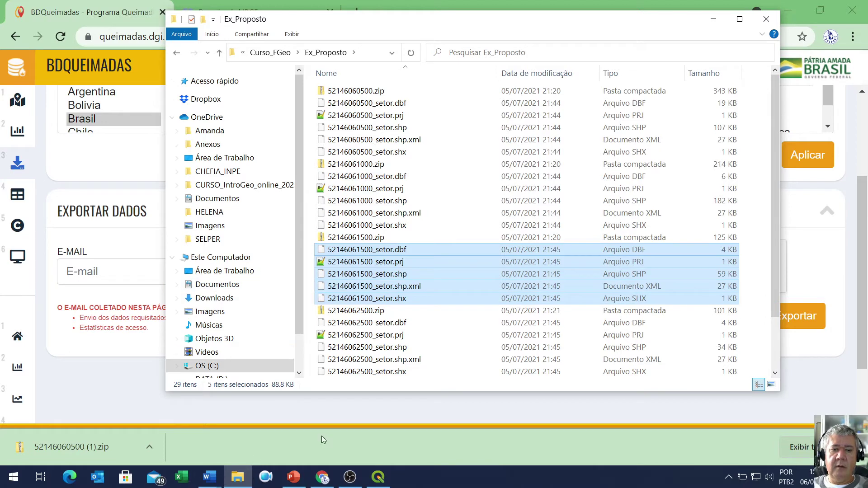
# - Switch to QGIS, start a new empty project, and hide the message log and layer styling areas
pyautogui.moveTo(388, 485)
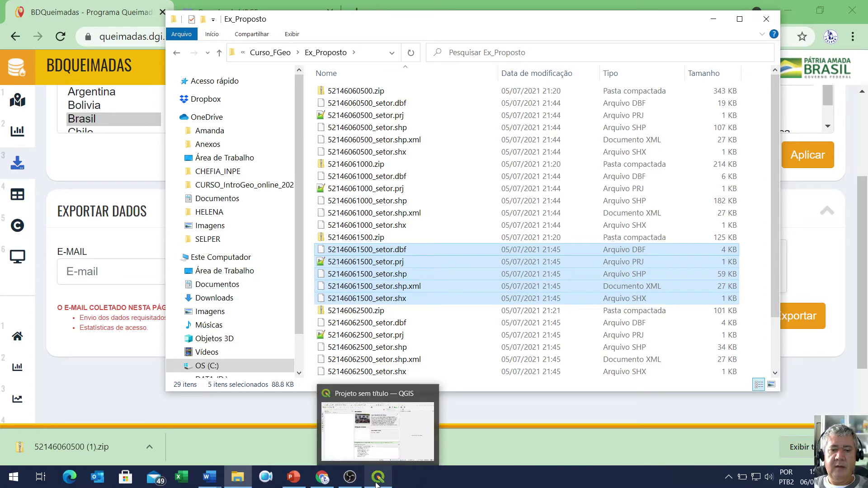
pyautogui.click(377, 484)
pyautogui.click(13, 35)
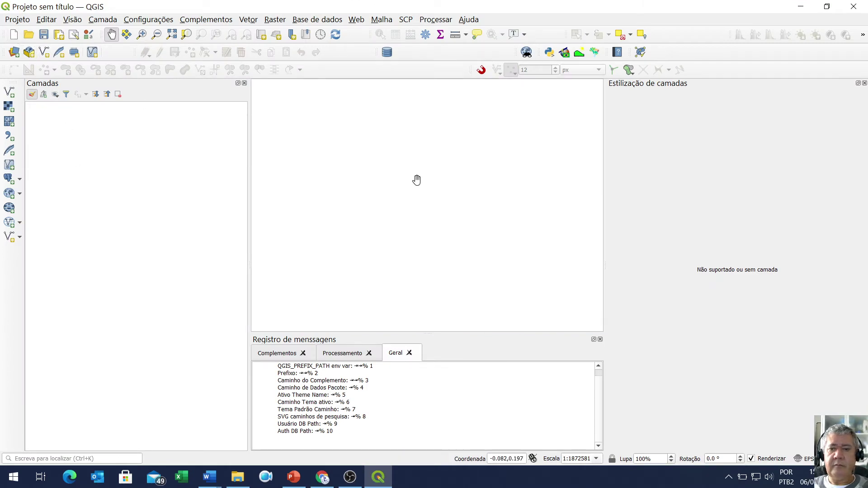
pyautogui.click(600, 340)
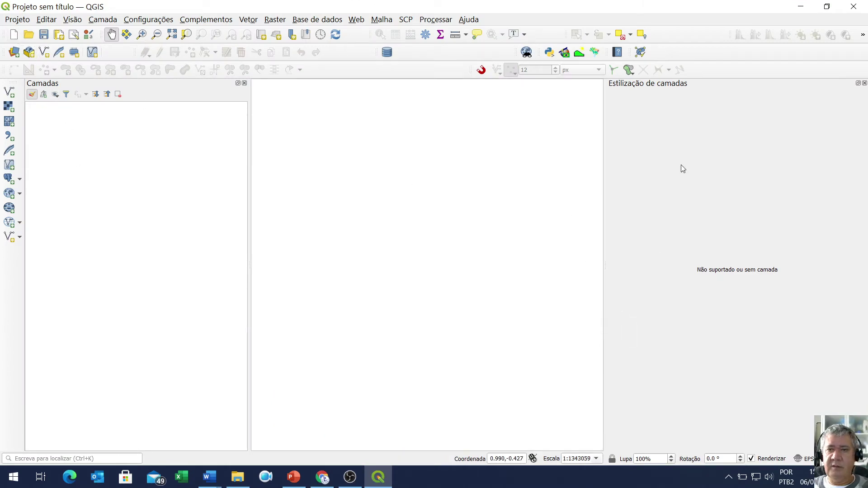
pyautogui.click(864, 84)
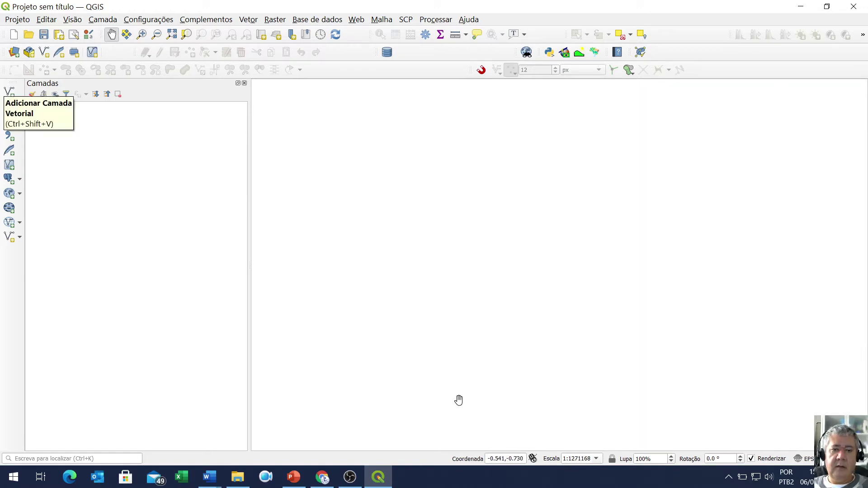
pyautogui.click(237, 480)
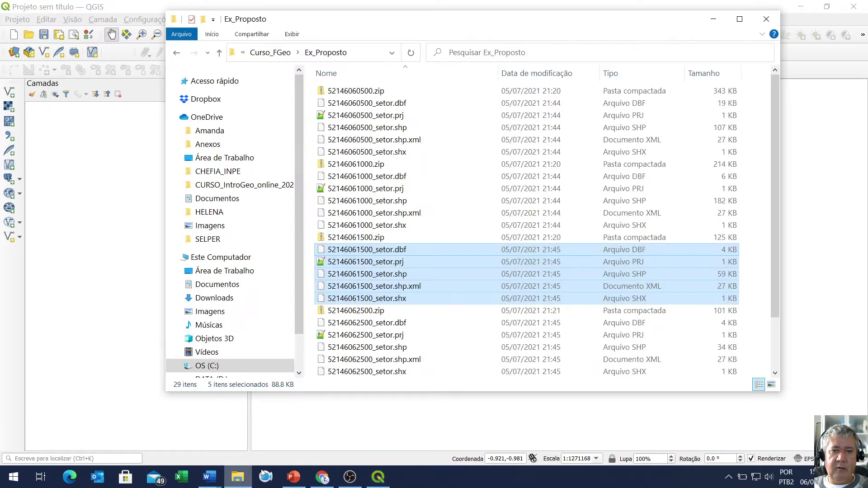
pyautogui.click(433, 233)
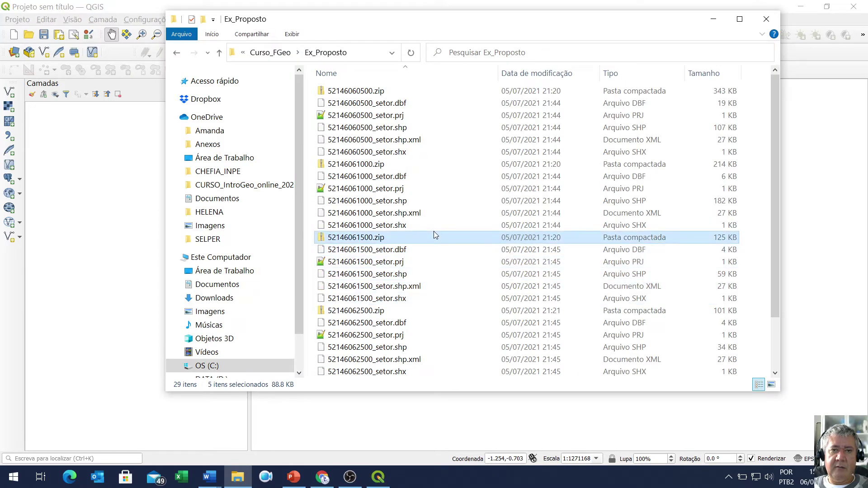
pyautogui.click(384, 130)
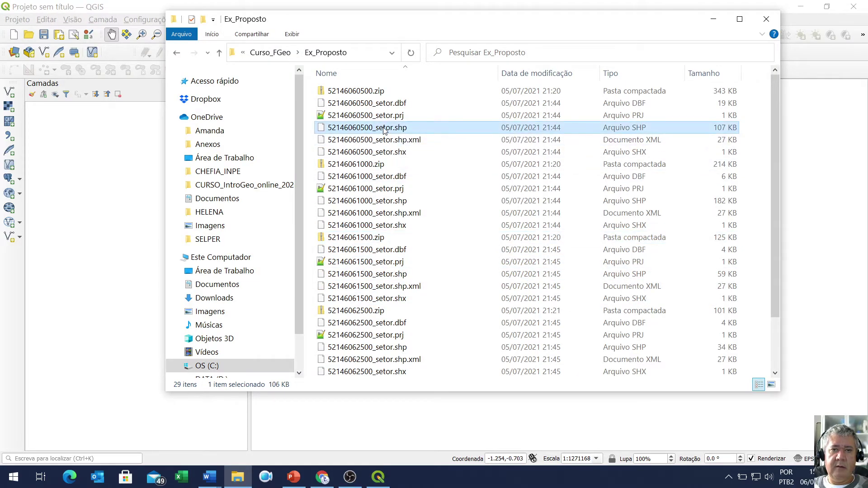
pyautogui.moveTo(394, 130); pyautogui.dragTo(78, 180)
pyautogui.moveTo(392, 201); pyautogui.dragTo(86, 188)
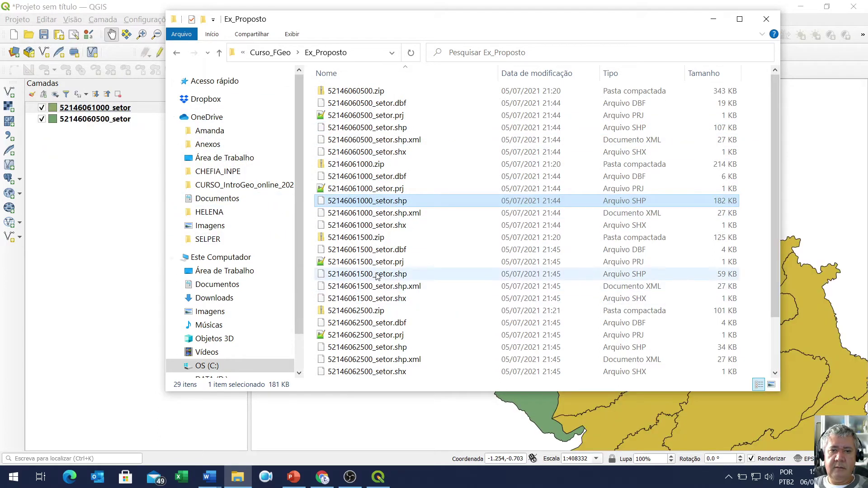
pyautogui.moveTo(367, 274); pyautogui.dragTo(74, 188)
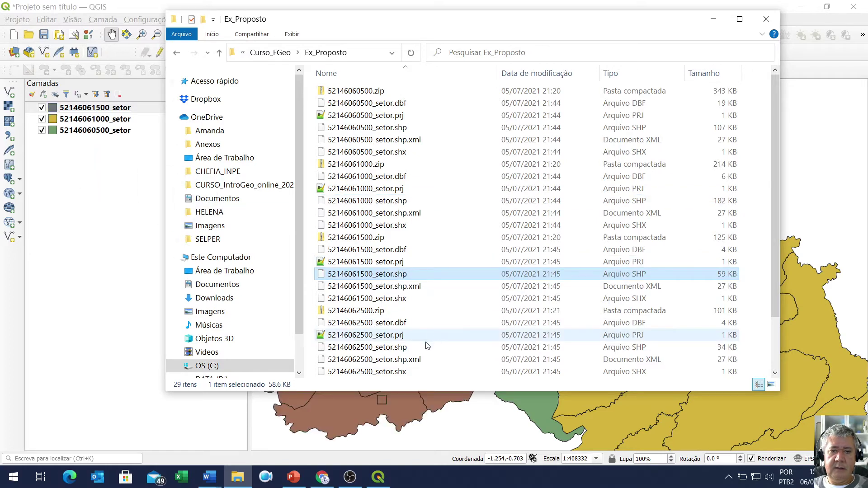
pyautogui.moveTo(396, 346); pyautogui.dragTo(57, 194)
# - Add the Focos_2019-01-01_2019-12-31.shp fire spots above the sector layers and show the whole municipality on the map
pyautogui.scroll(-2, 398, 294)
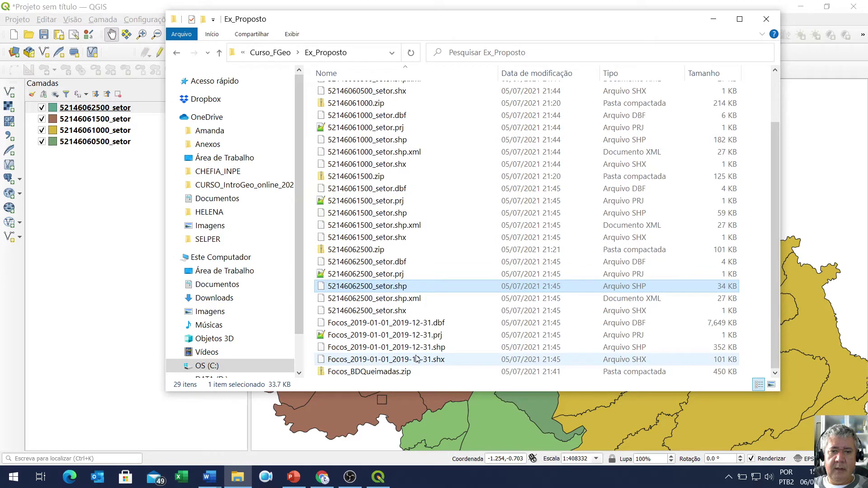
pyautogui.moveTo(424, 352); pyautogui.dragTo(118, 226)
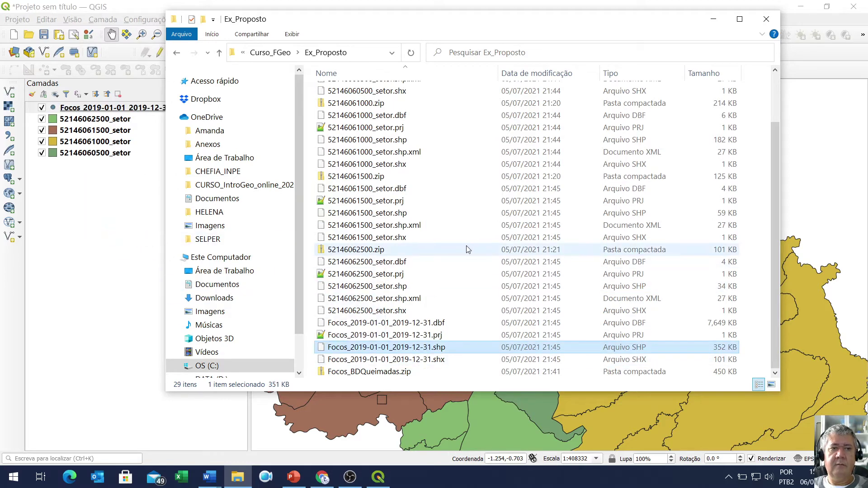
pyautogui.click(714, 19)
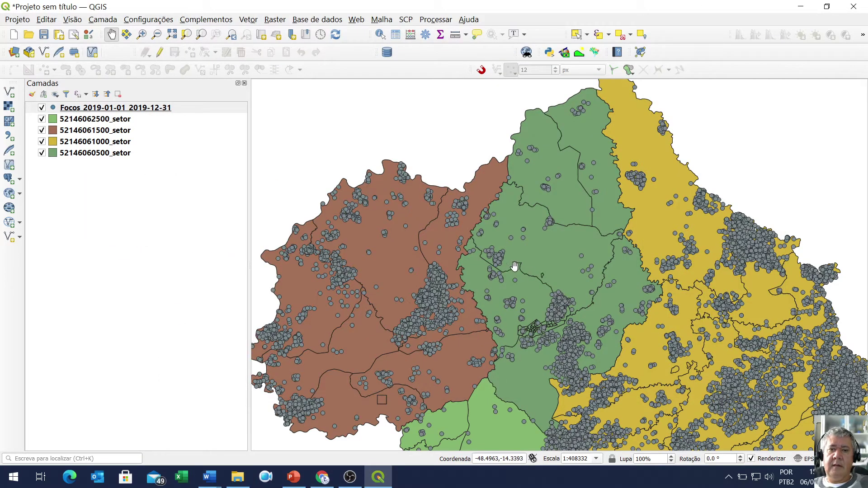
pyautogui.scroll(-1, 441, 228)
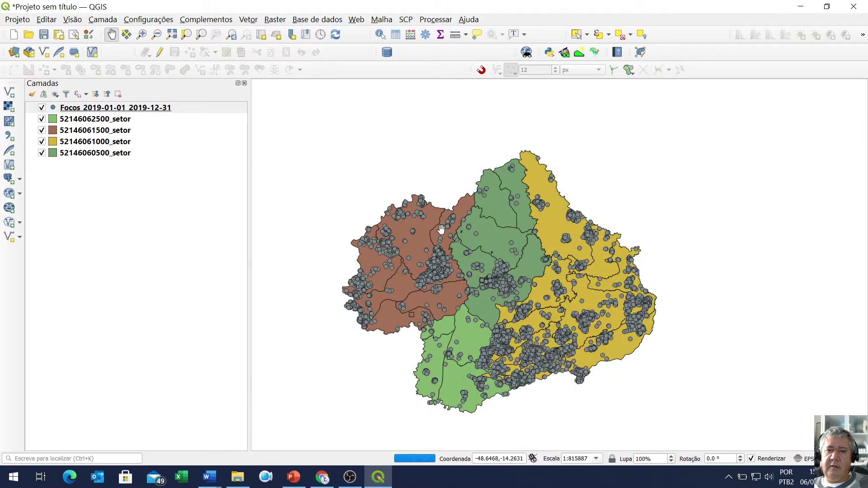
pyautogui.click(42, 108)
pyautogui.click(42, 119)
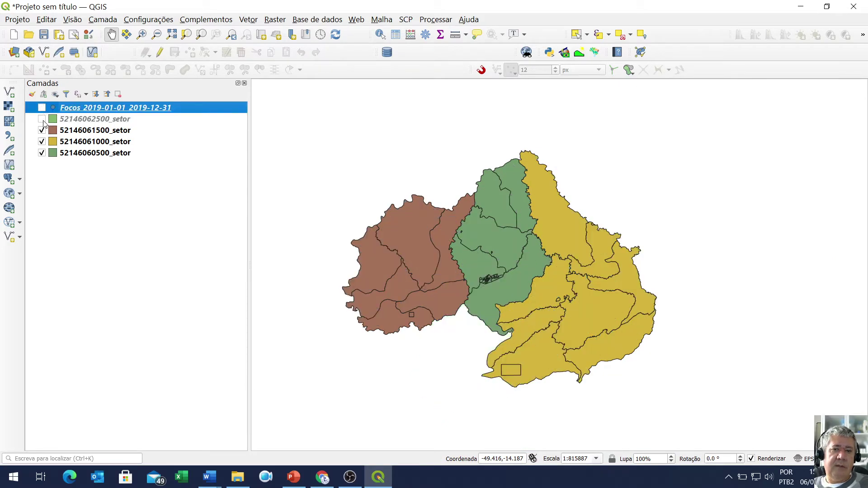
pyautogui.click(42, 131)
pyautogui.click(41, 142)
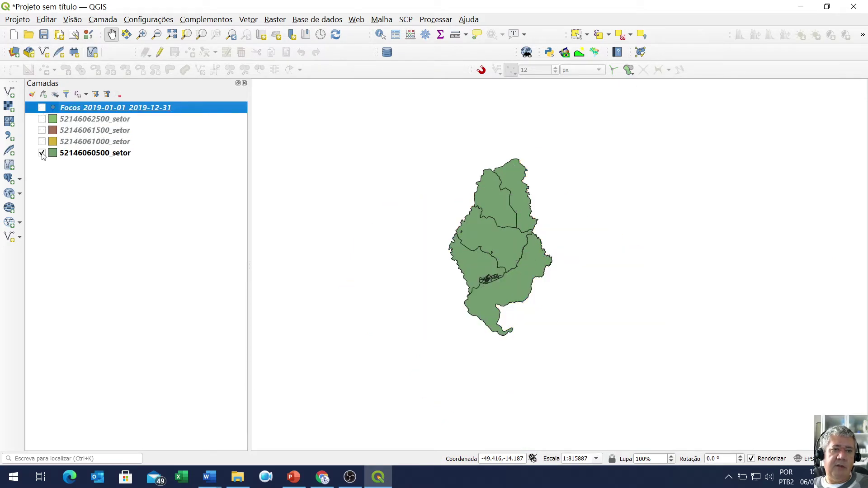
pyautogui.click(42, 153)
pyautogui.click(42, 154)
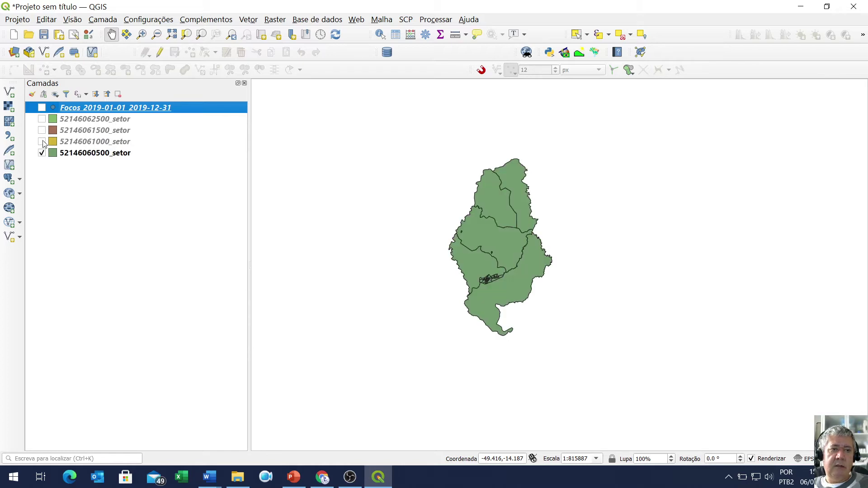
pyautogui.click(42, 142)
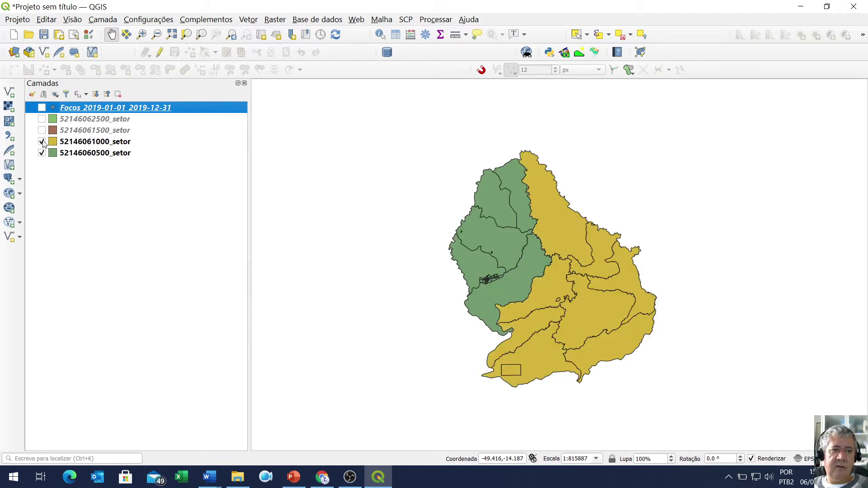
pyautogui.click(42, 131)
pyautogui.click(42, 120)
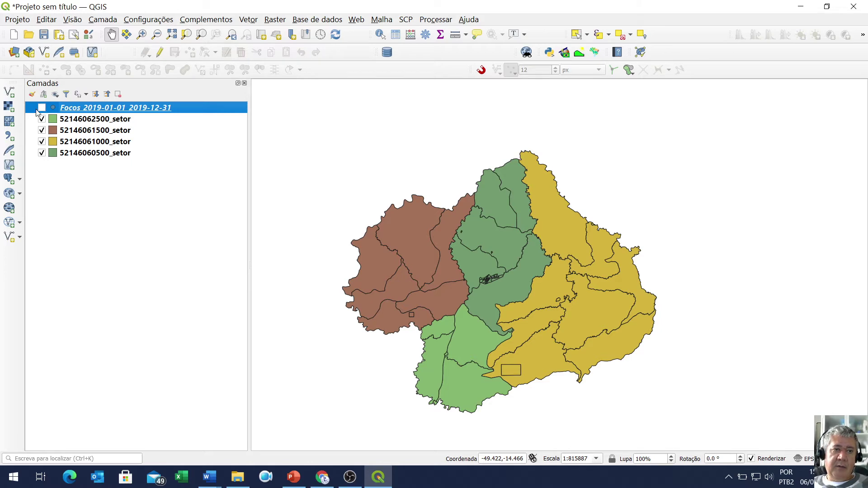
pyautogui.click(42, 108)
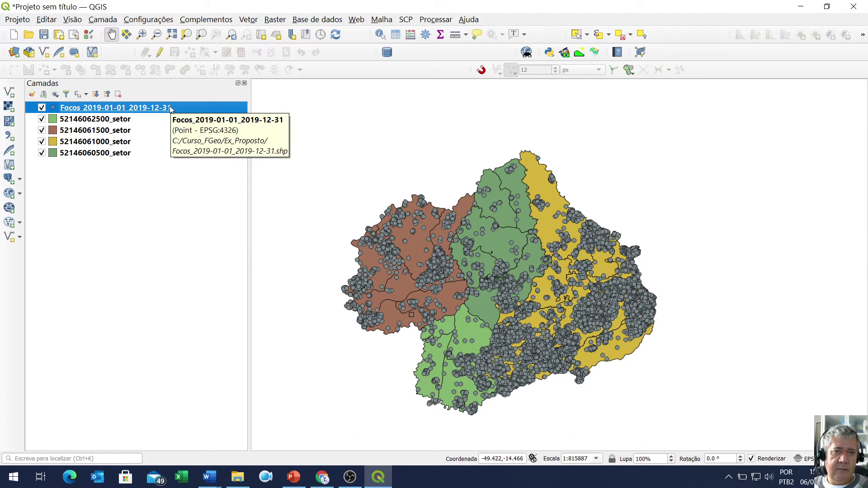
# - Compare the coordinate reference systems of the Focos_2019-01-01_2019-12-31 fire spots layer and the sector layers
pyautogui.click(115, 120)
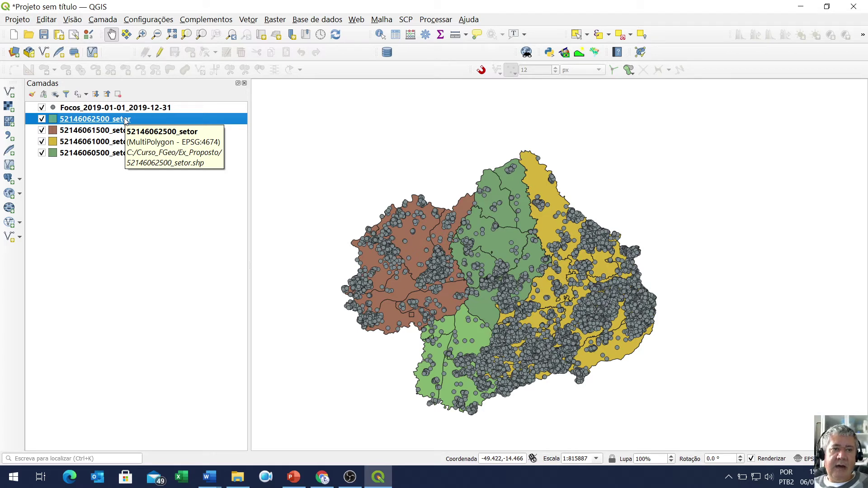
pyautogui.click(174, 106)
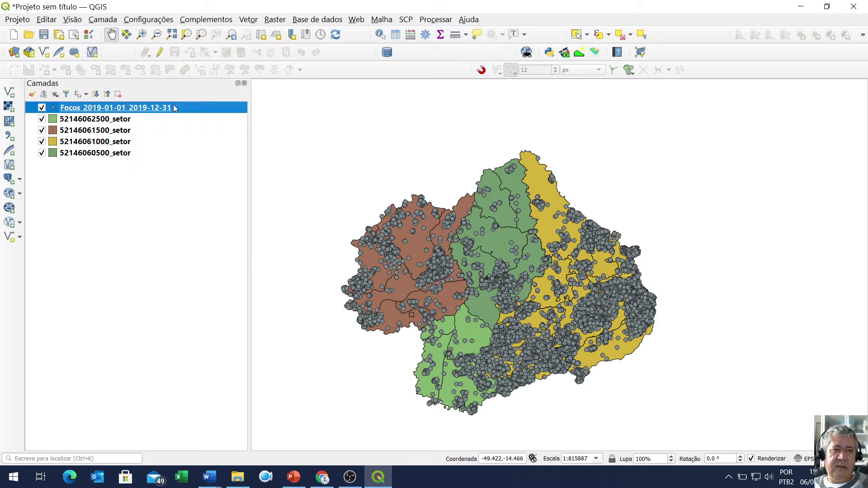
pyautogui.click(150, 123)
pyautogui.moveTo(151, 123); pyautogui.dragTo(146, 143)
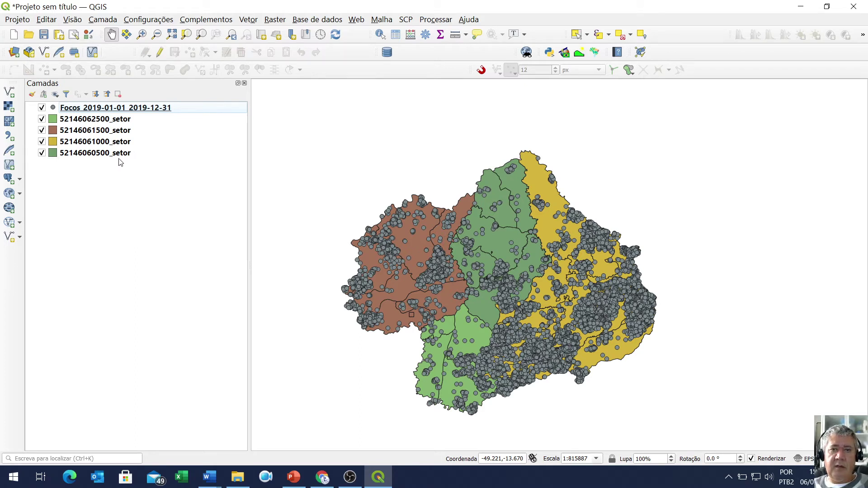
pyautogui.click(249, 20)
pyautogui.moveTo(307, 105)
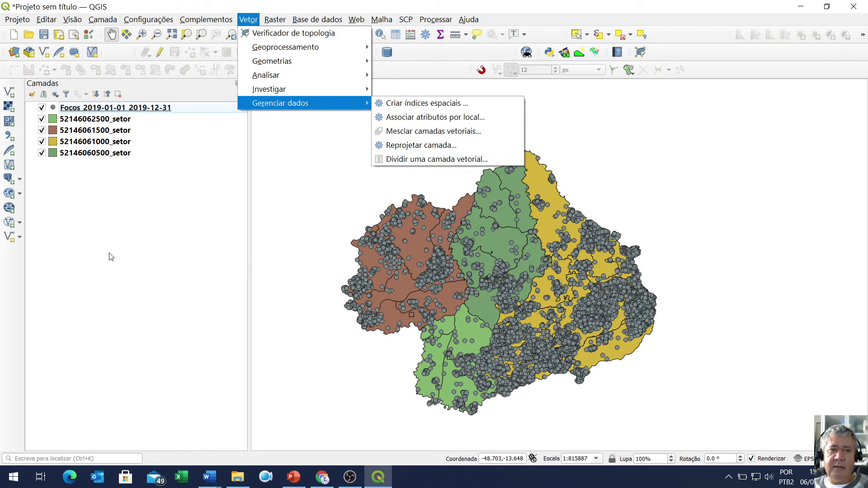
pyautogui.press('Escape')
pyautogui.press('Escape')
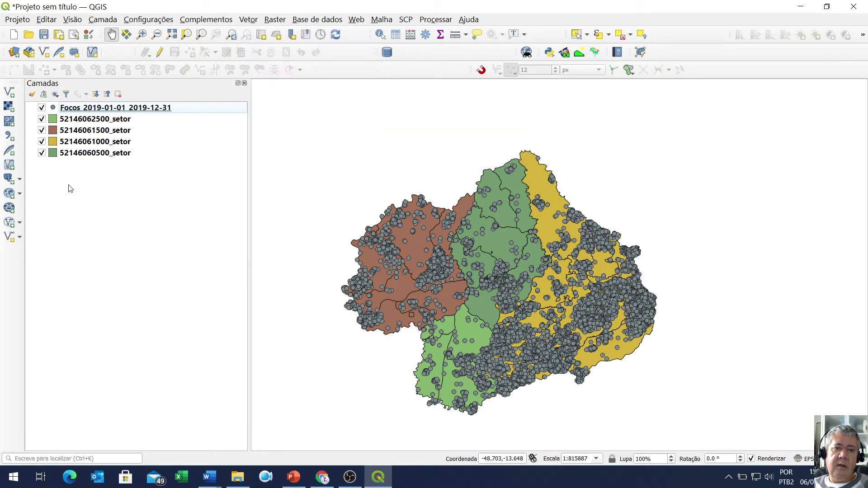
pyautogui.click(112, 119)
pyautogui.rightClick(112, 125)
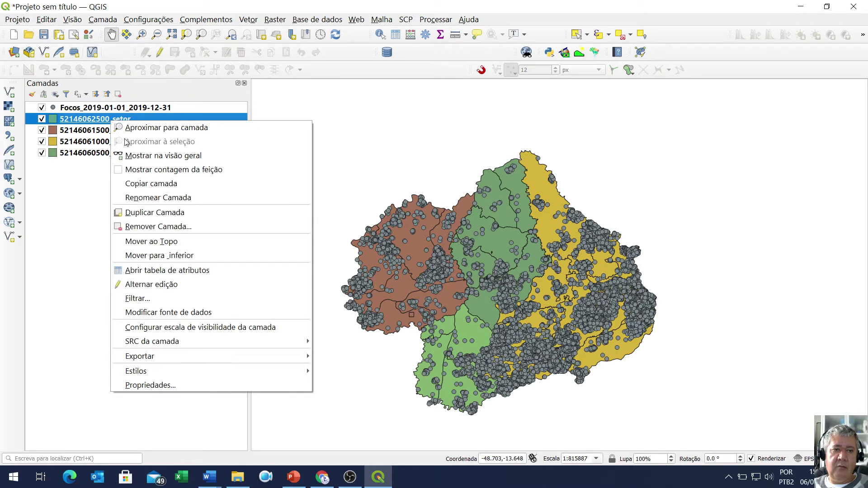
pyautogui.click(220, 276)
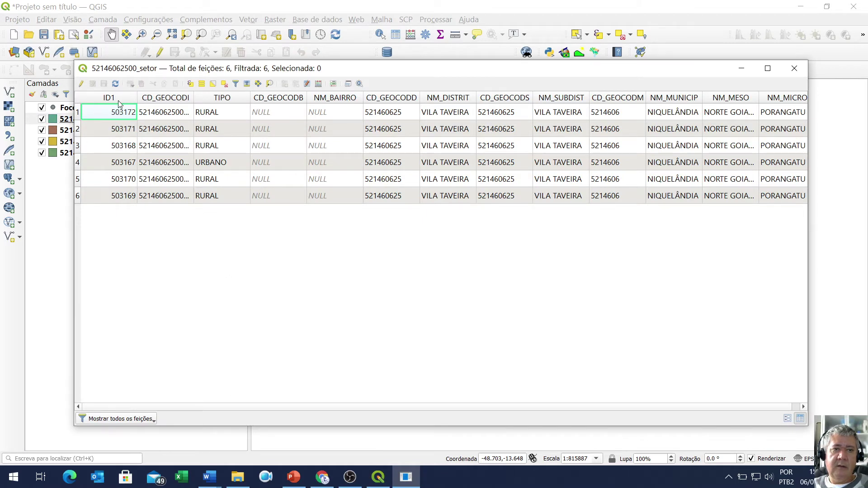
pyautogui.moveTo(373, 78); pyautogui.dragTo(397, 37)
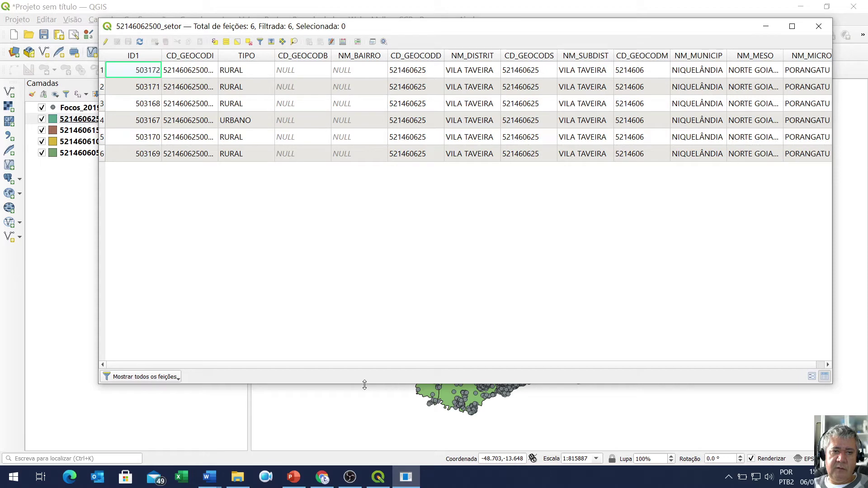
pyautogui.moveTo(364, 385); pyautogui.dragTo(238, 223)
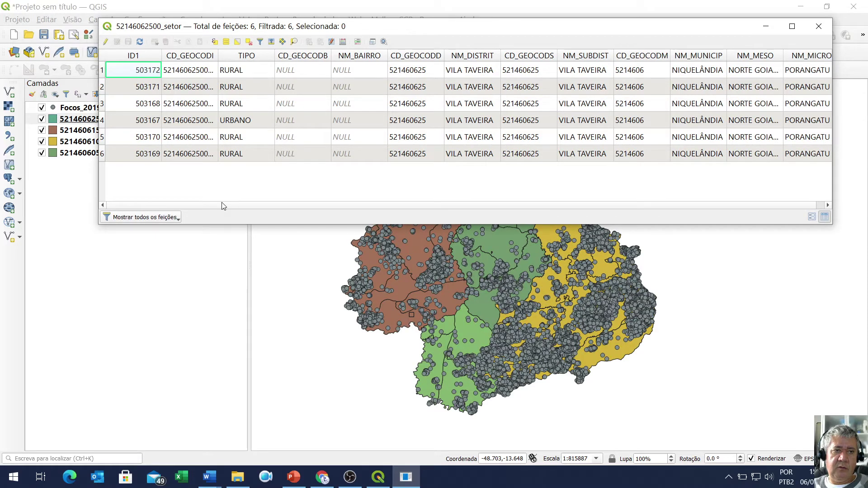
pyautogui.click(79, 132)
pyautogui.rightClick(79, 135)
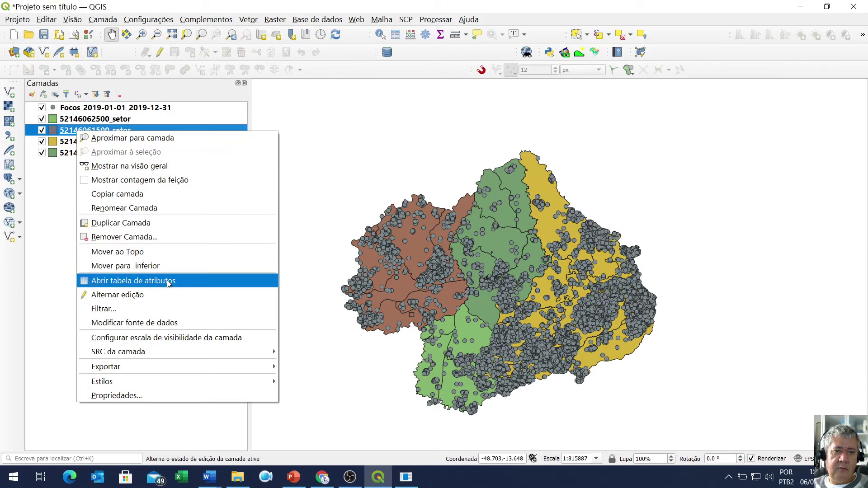
pyautogui.click(166, 281)
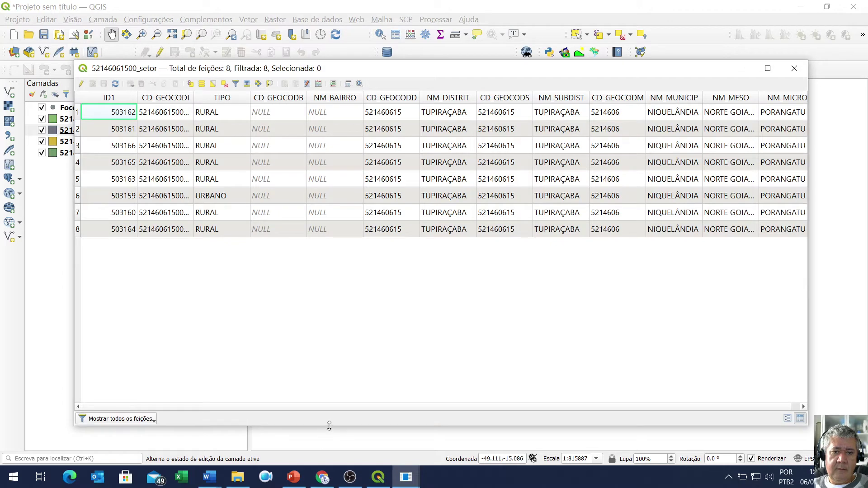
pyautogui.moveTo(329, 426); pyautogui.dragTo(329, 258)
pyautogui.moveTo(404, 479)
pyautogui.click(344, 445)
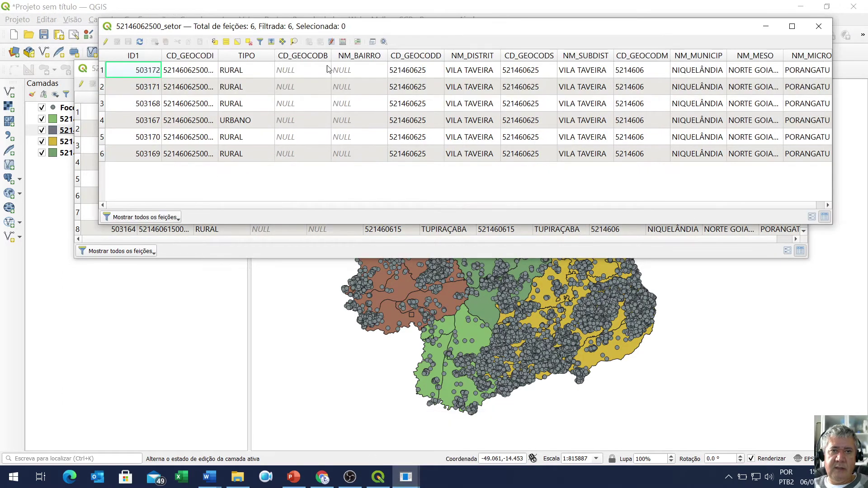
pyautogui.moveTo(392, 33); pyautogui.dragTo(367, 270)
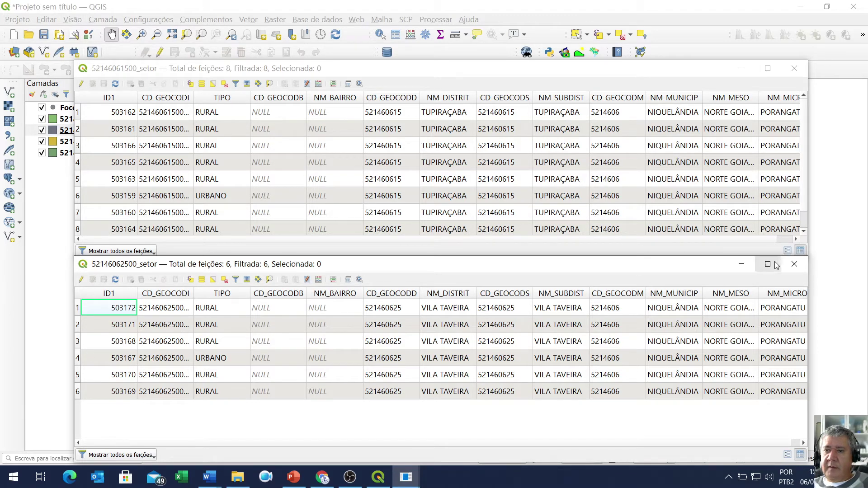
pyautogui.click(794, 264)
pyautogui.click(794, 69)
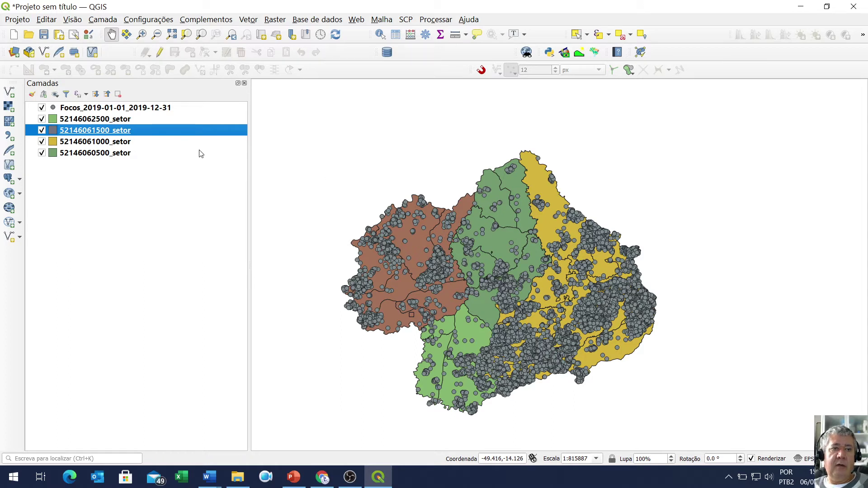
pyautogui.moveTo(108, 153); pyautogui.dragTo(101, 119)
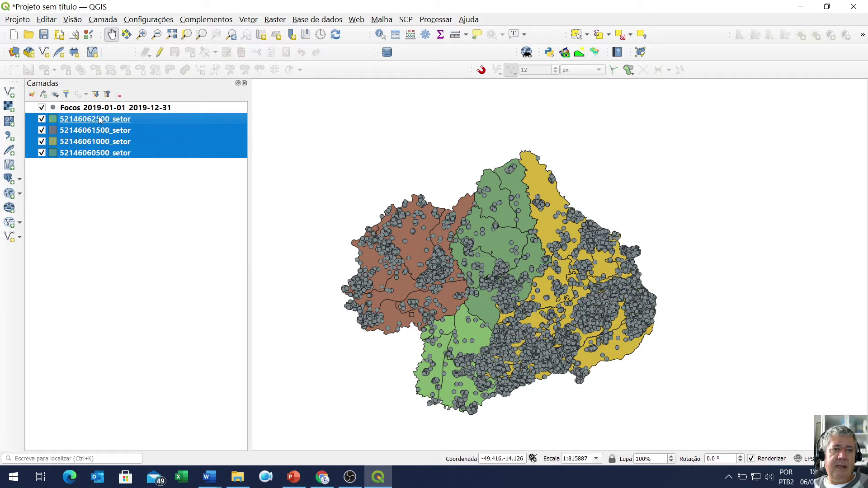
pyautogui.click(124, 208)
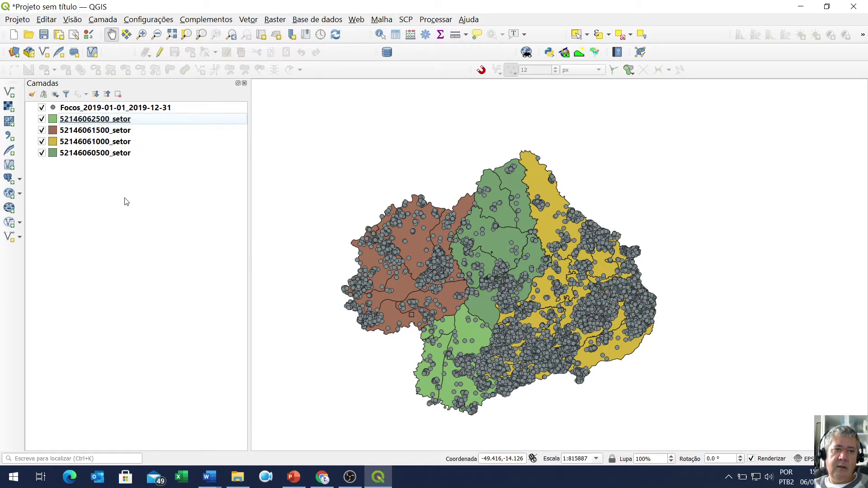
# - Open the database manager and connect to the BancoFgeo PostGIS database
pyautogui.click(386, 52)
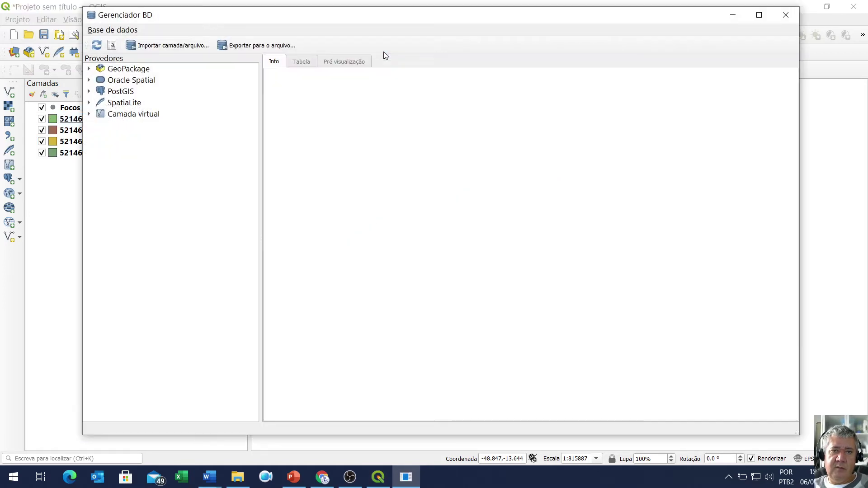
pyautogui.click(90, 92)
pyautogui.click(133, 103)
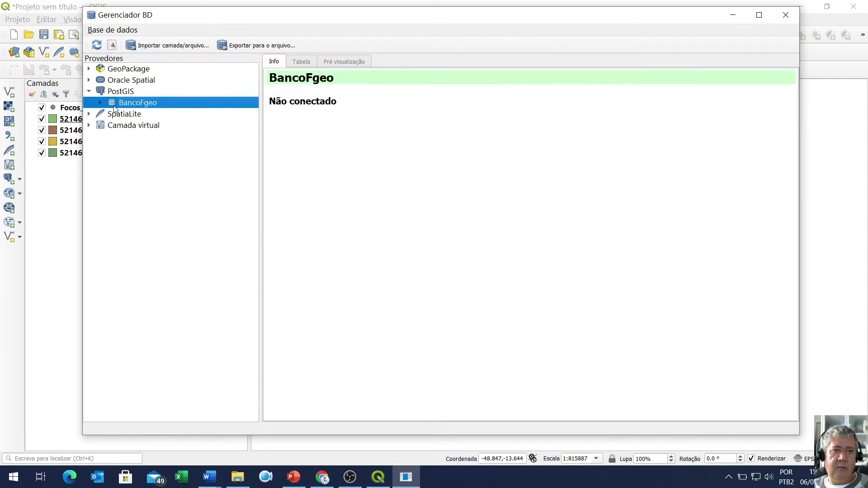
pyautogui.click(101, 103)
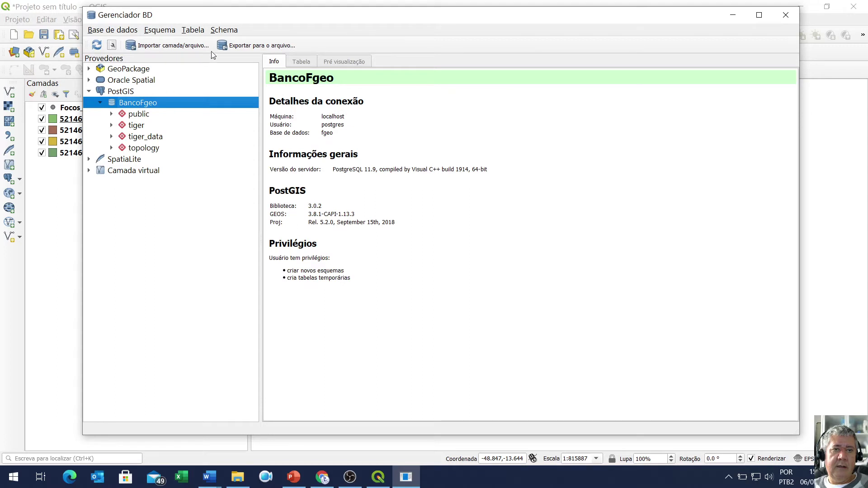
pyautogui.click(182, 49)
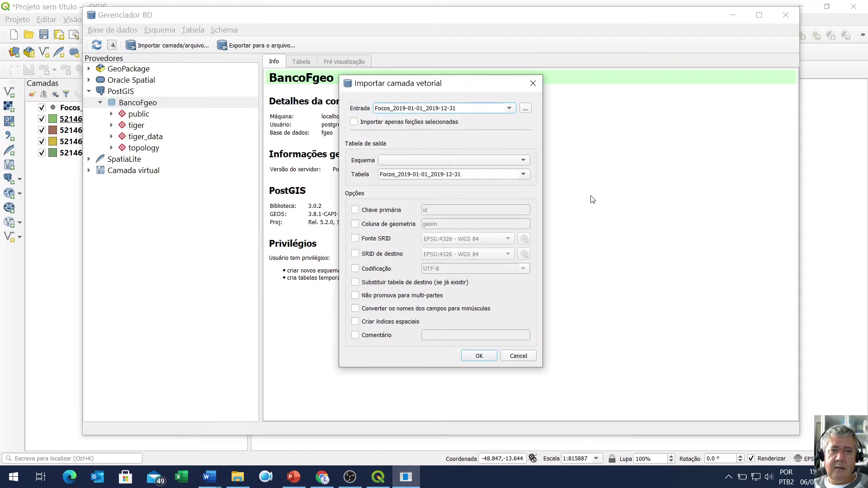
pyautogui.click(508, 108)
pyautogui.click(434, 125)
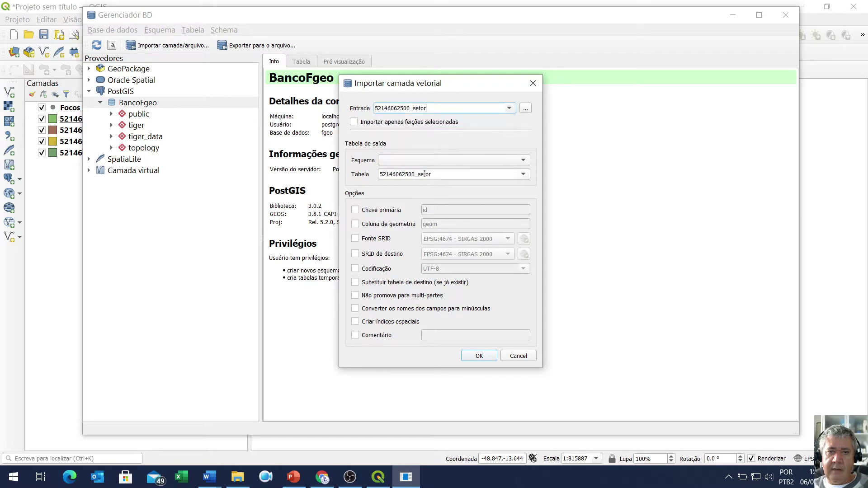
pyautogui.moveTo(418, 176); pyautogui.dragTo(433, 175)
pyautogui.hotkey('ctrl', 'c')
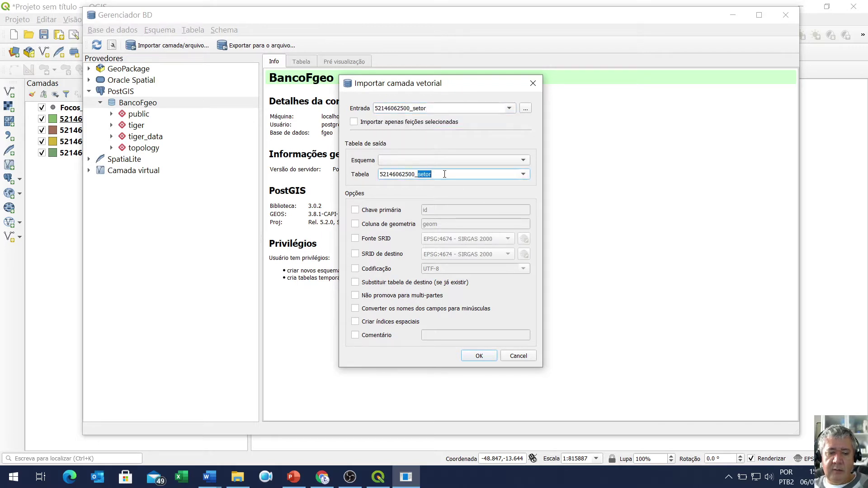
pyautogui.press('BackSpace')
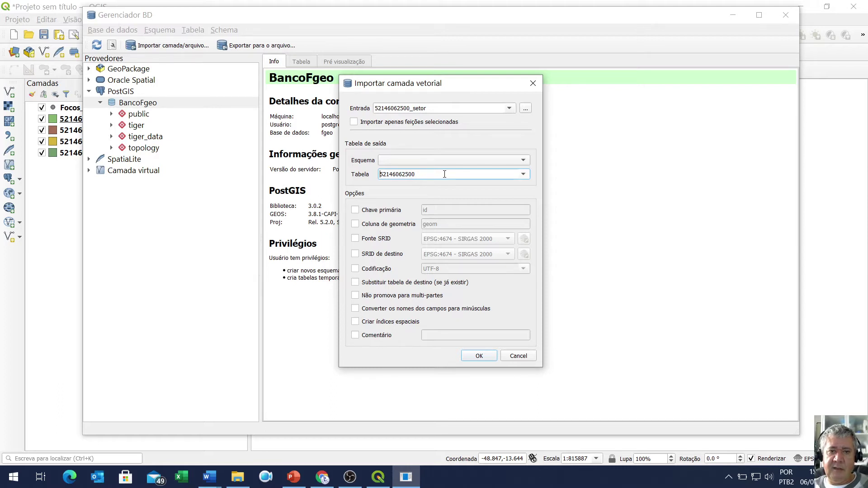
pyautogui.write('setor_')
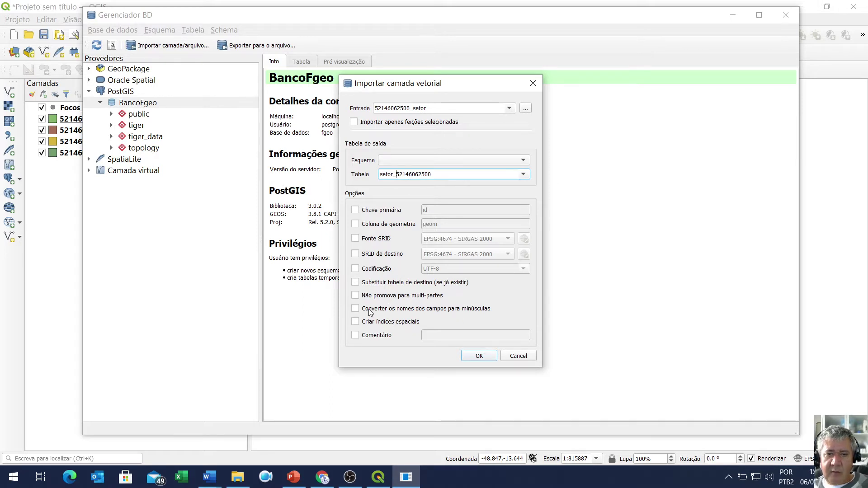
pyautogui.click(356, 309)
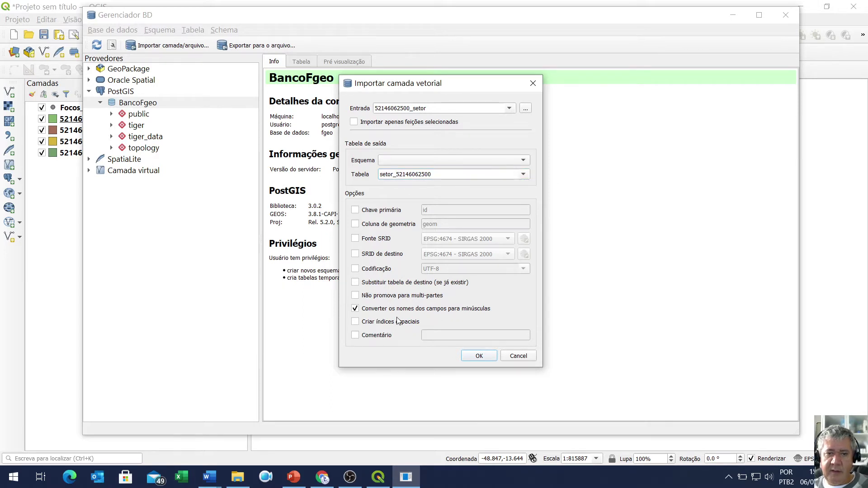
pyautogui.click(355, 322)
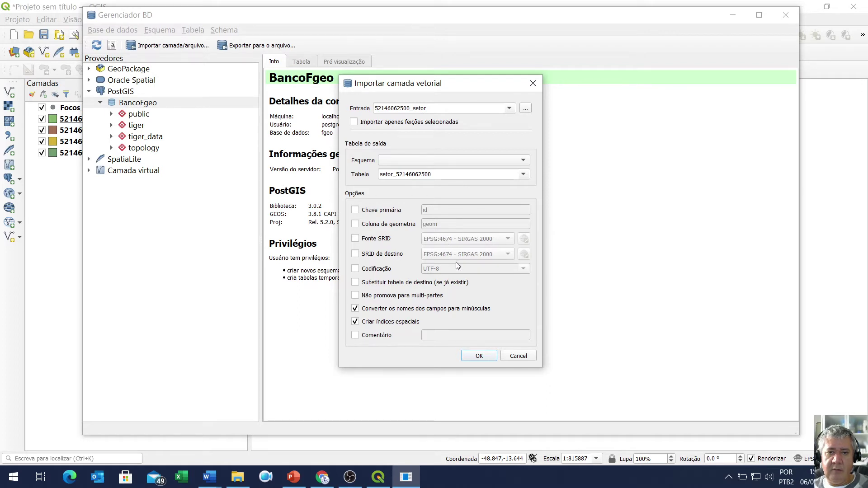
pyautogui.click(478, 359)
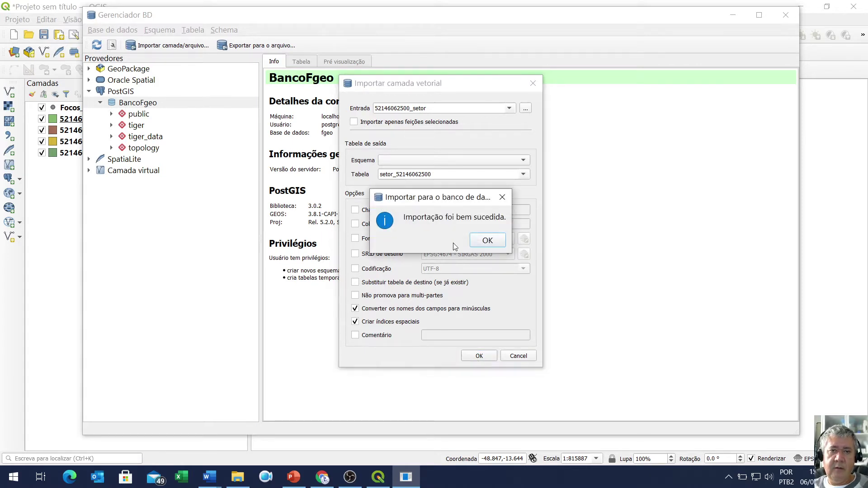
pyautogui.click(487, 241)
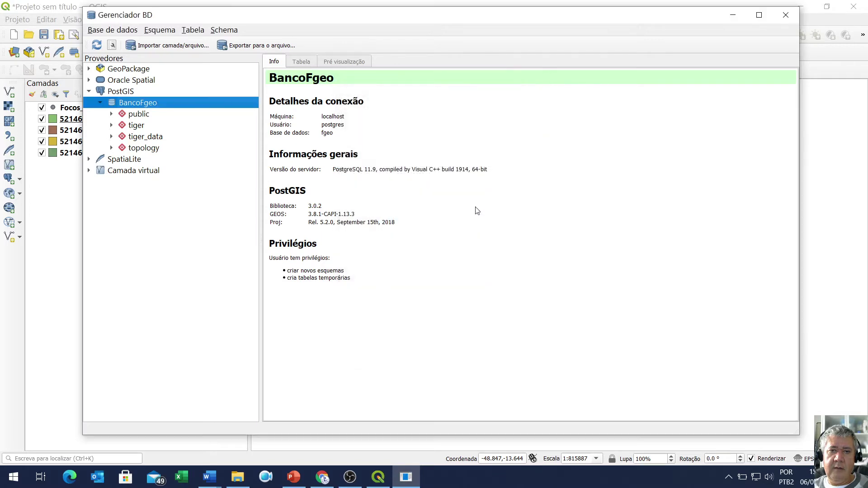
pyautogui.click(154, 46)
pyautogui.click(510, 109)
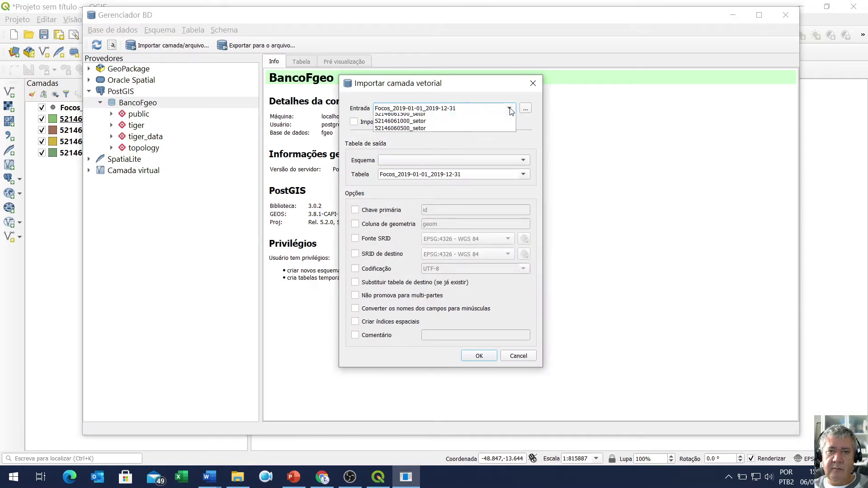
pyautogui.click(428, 132)
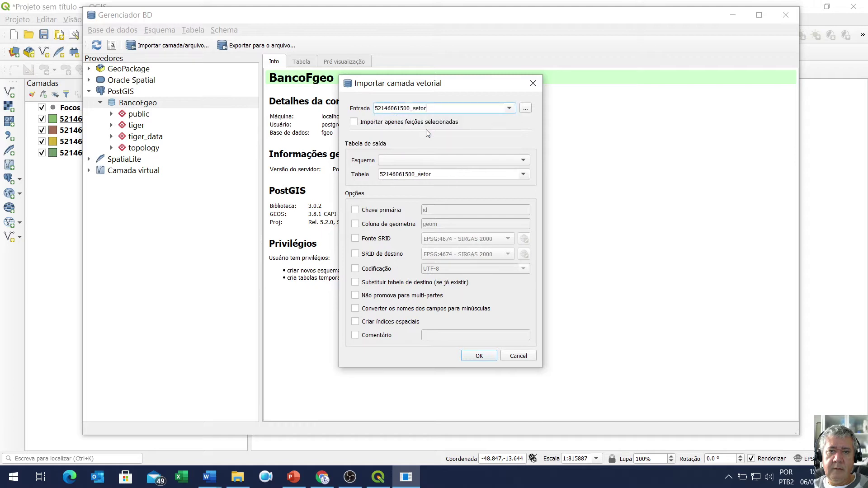
pyautogui.click(432, 174)
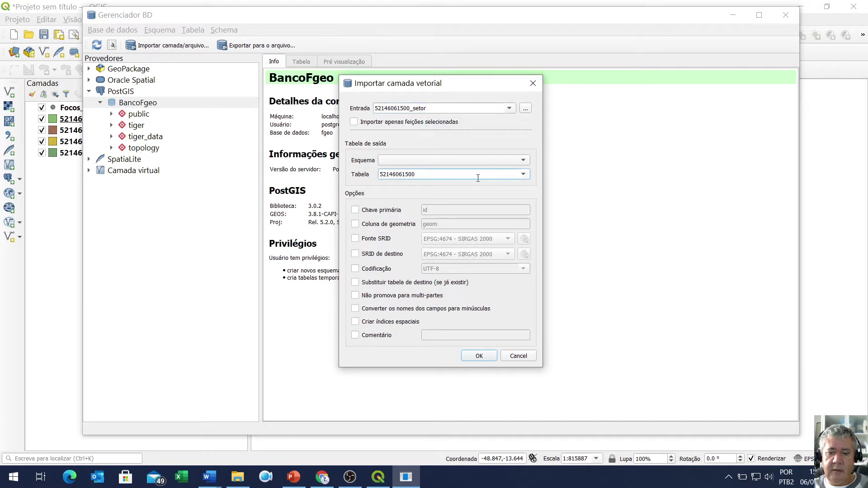
pyautogui.hotkey('ctrl', 'v')
pyautogui.write('_')
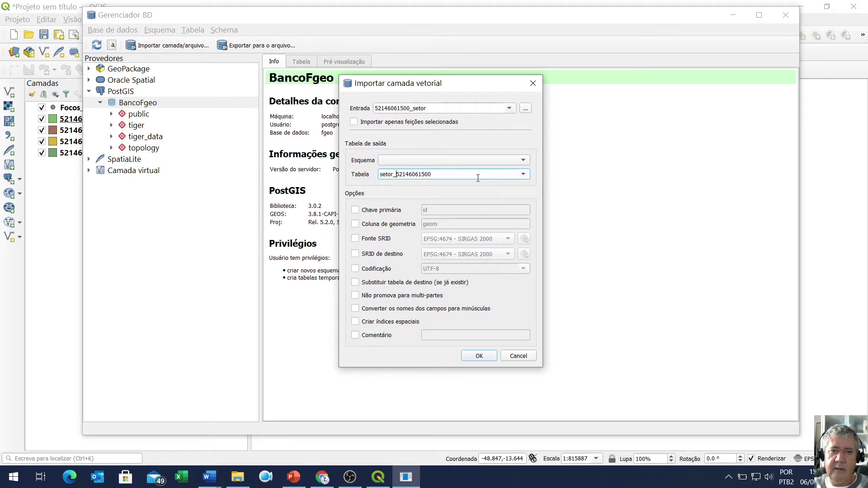
pyautogui.click(380, 309)
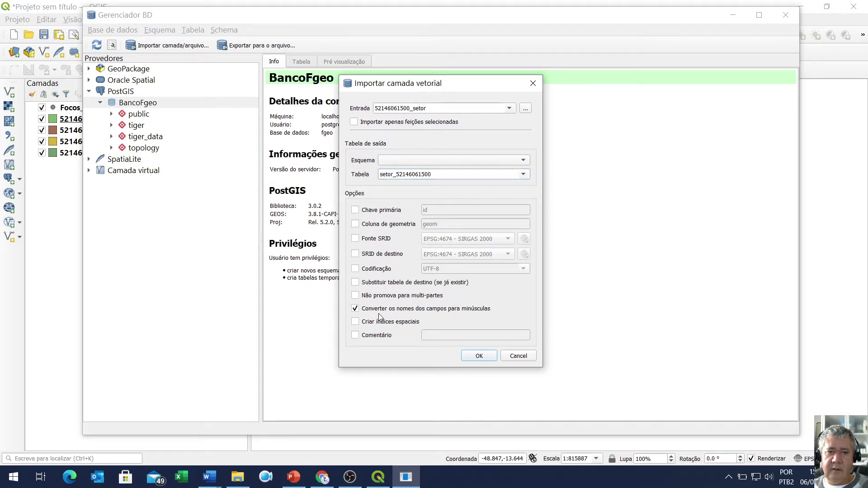
pyautogui.click(379, 323)
pyautogui.click(481, 356)
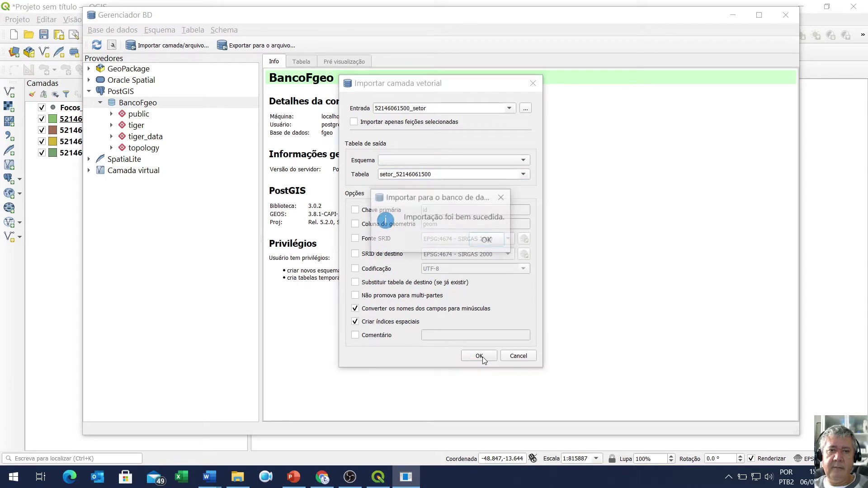
pyautogui.click(498, 240)
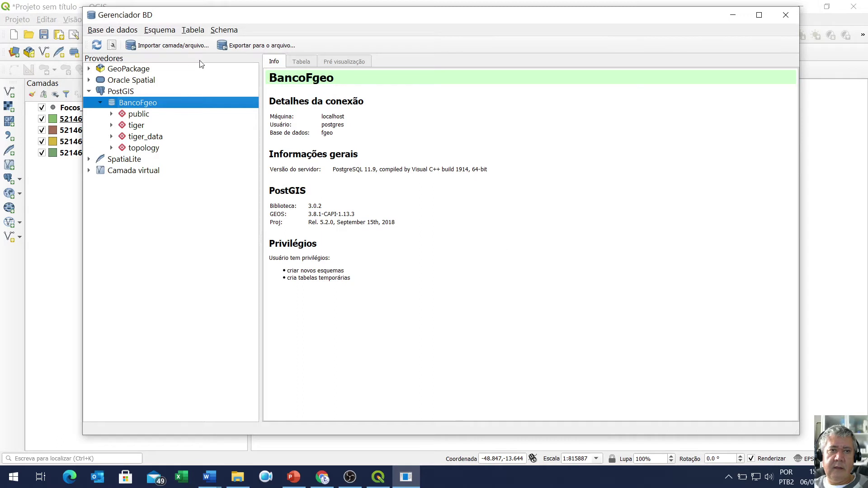
pyautogui.click(172, 45)
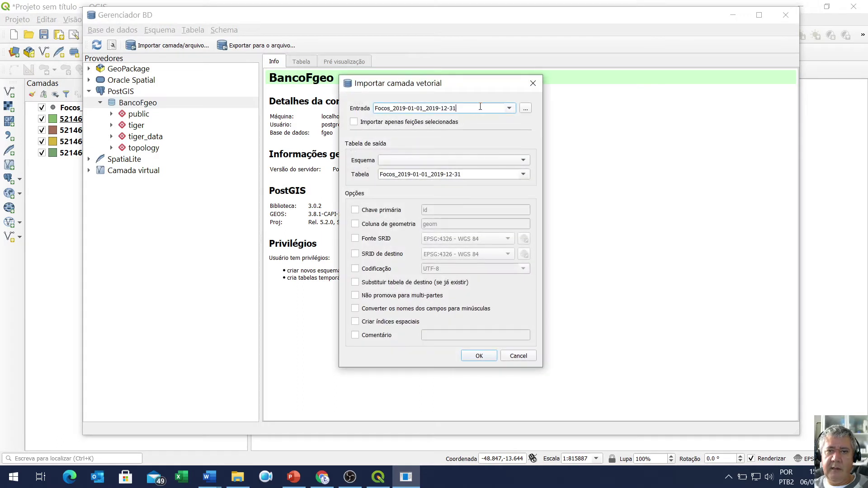
pyautogui.click(510, 109)
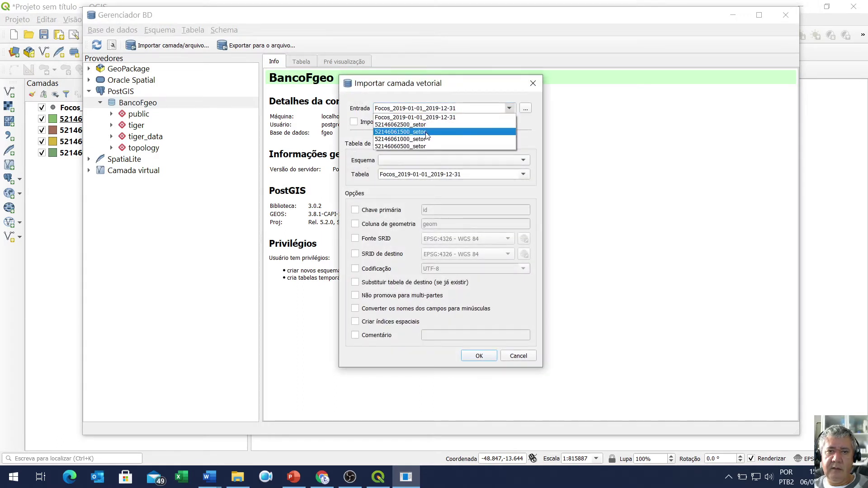
pyautogui.click(428, 139)
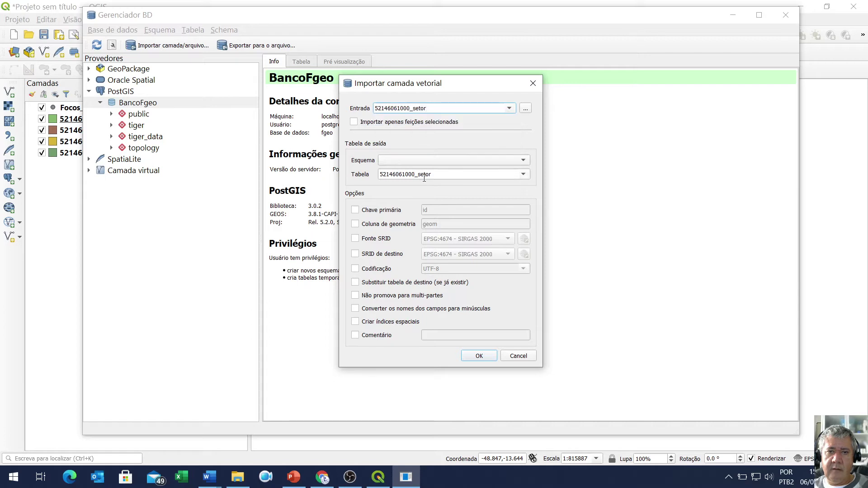
pyautogui.moveTo(431, 174); pyautogui.dragTo(415, 178)
pyautogui.press('BackSpace')
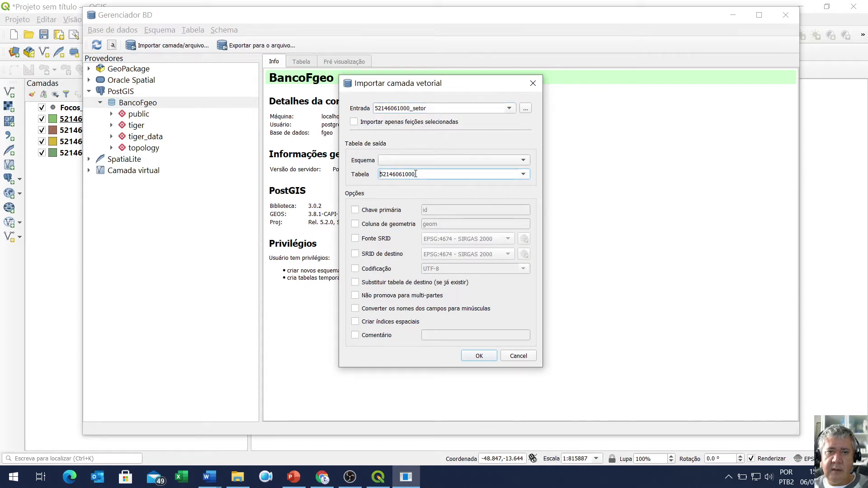
pyautogui.write('setor')
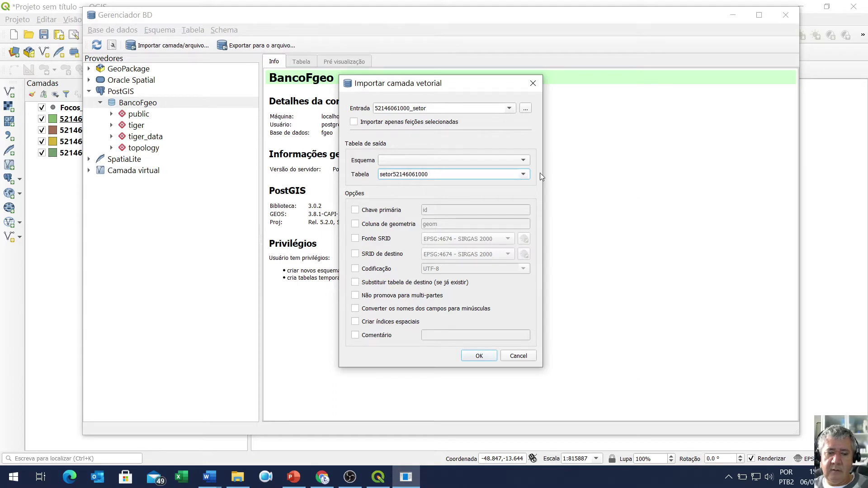
pyautogui.write('_')
pyautogui.click(382, 312)
pyautogui.click(382, 323)
pyautogui.click(479, 355)
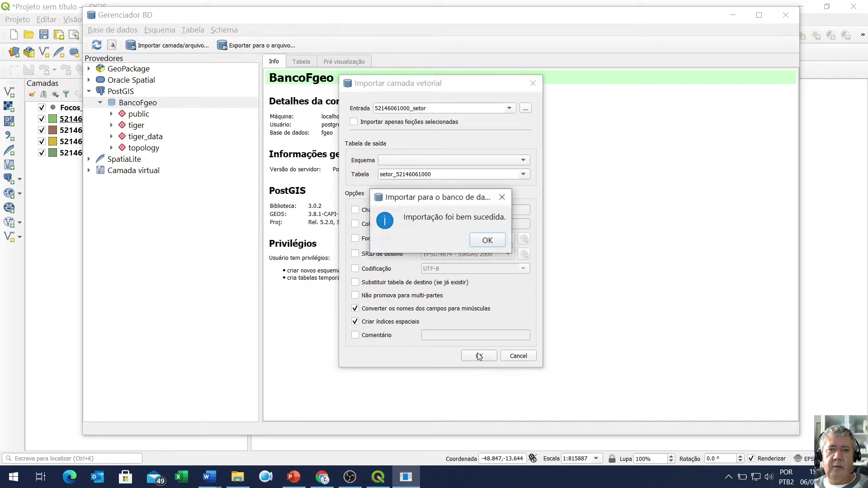
pyautogui.click(494, 239)
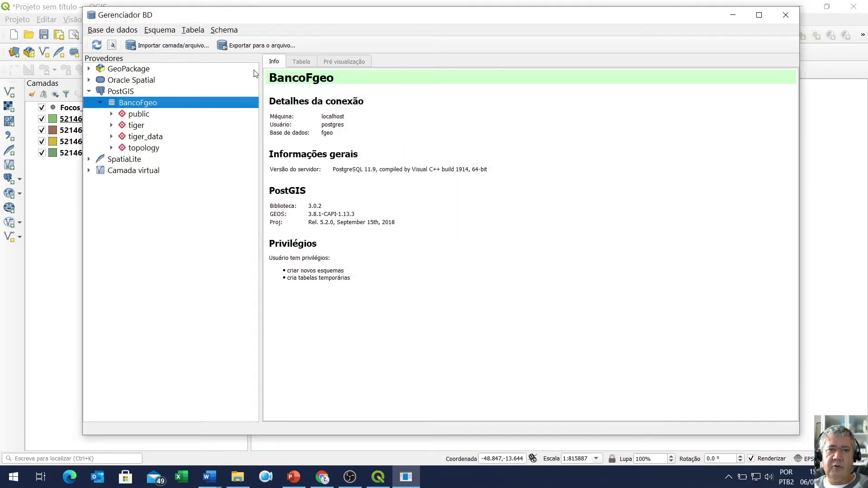
pyautogui.click(184, 45)
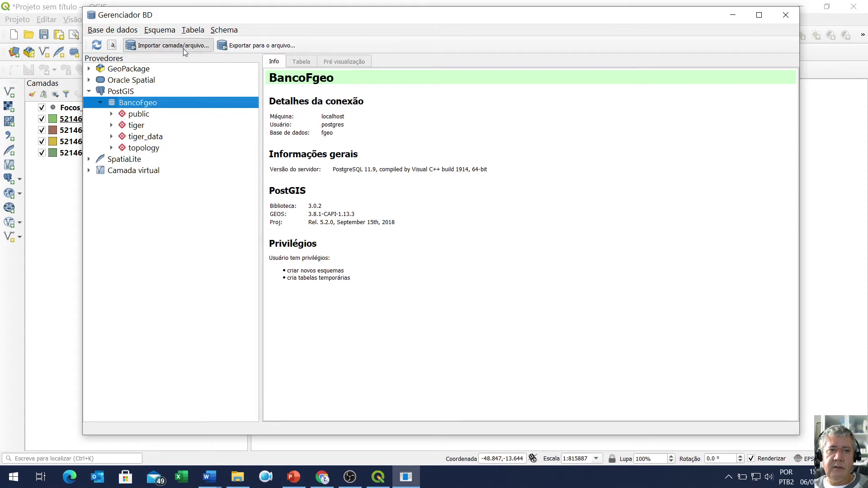
pyautogui.click(509, 108)
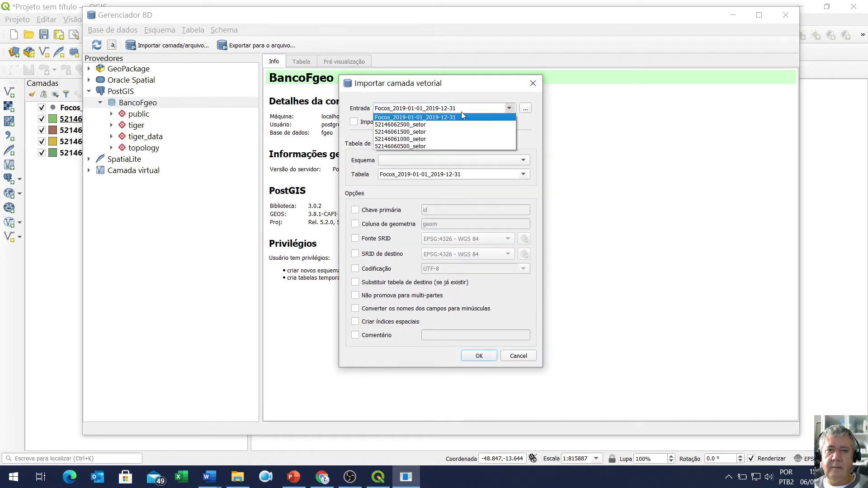
pyautogui.click(440, 146)
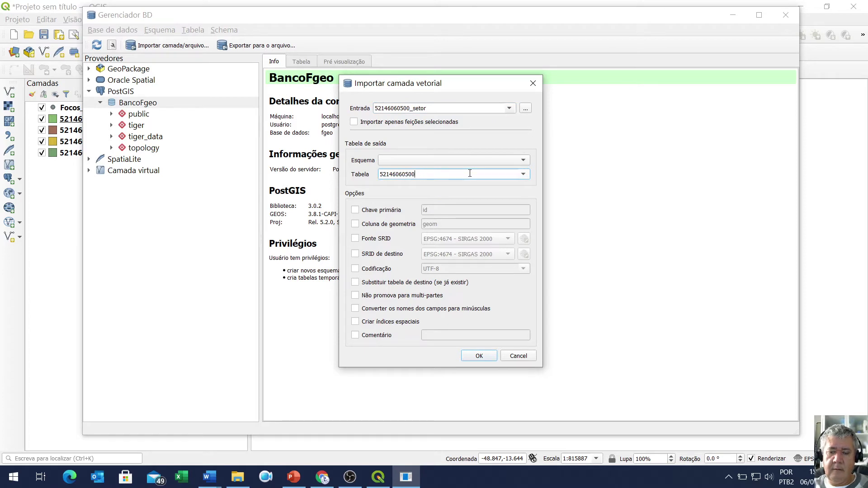
pyautogui.write('setor')
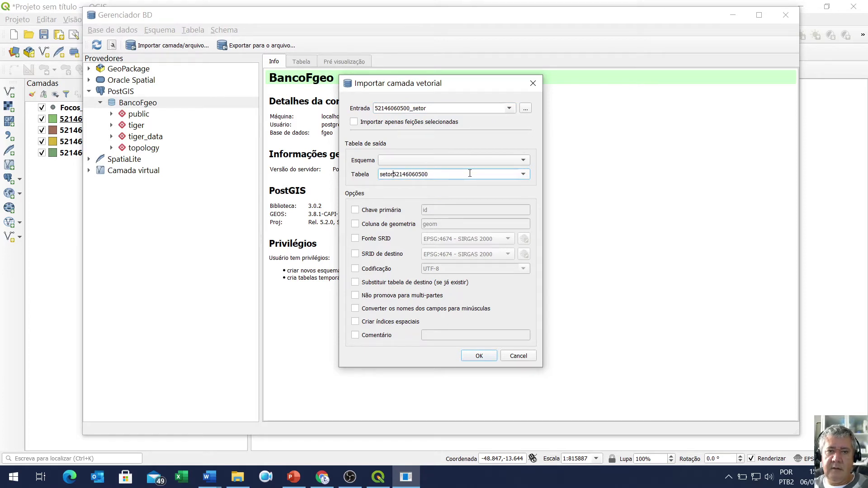
pyautogui.write('_')
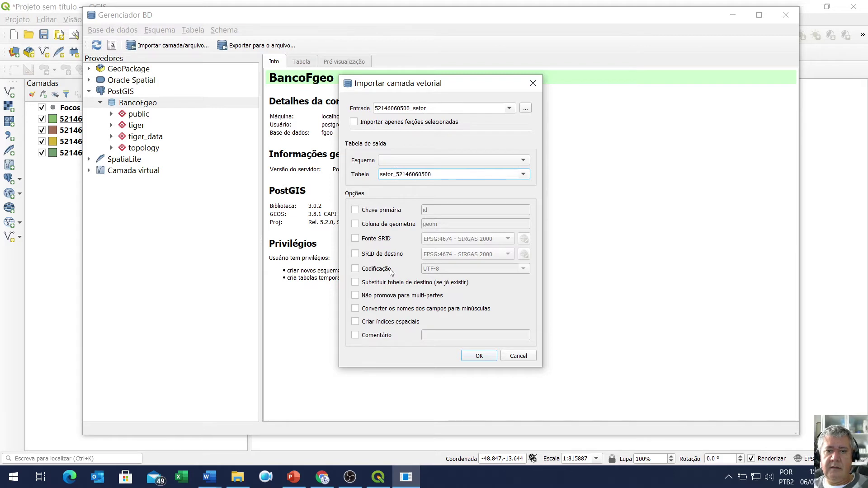
pyautogui.click(382, 309)
pyautogui.click(382, 322)
pyautogui.click(479, 356)
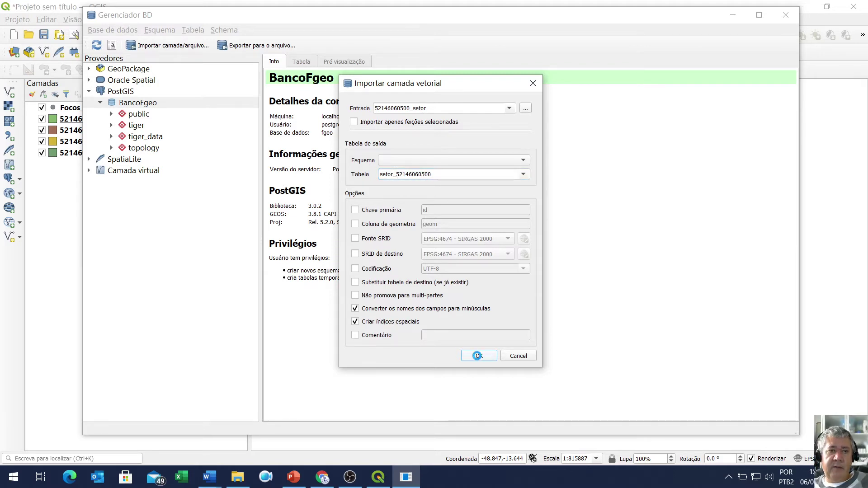
pyautogui.click(488, 244)
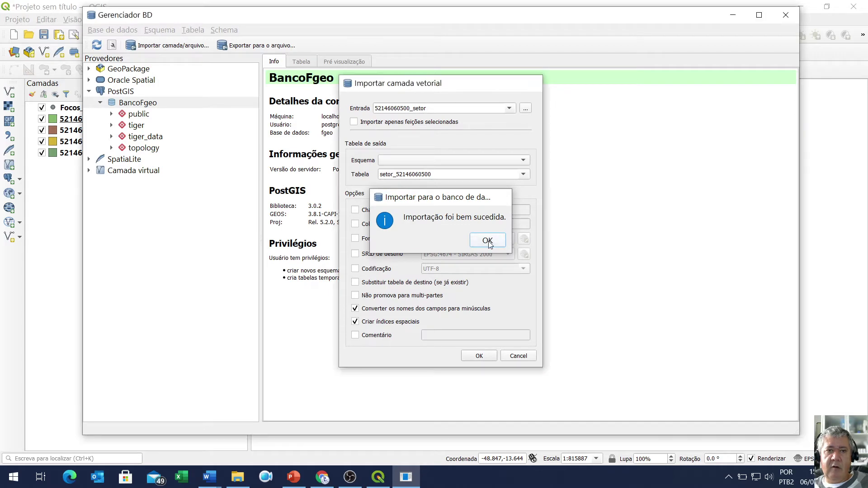
# - Import the Focos_2019-01-01_2019-12-31 layer into BancoFgeo as table focos_inpe_nique, with lowercase field names and spatial indexes enabled
pyautogui.click(186, 44)
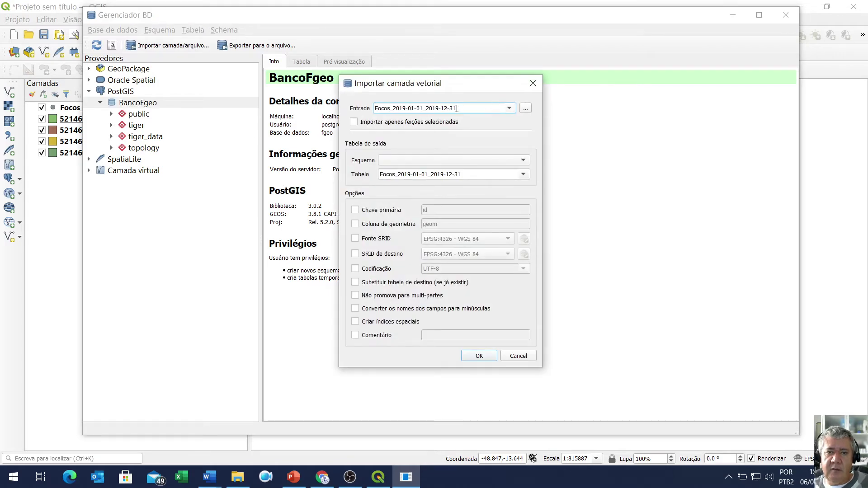
pyautogui.moveTo(486, 175); pyautogui.dragTo(302, 175)
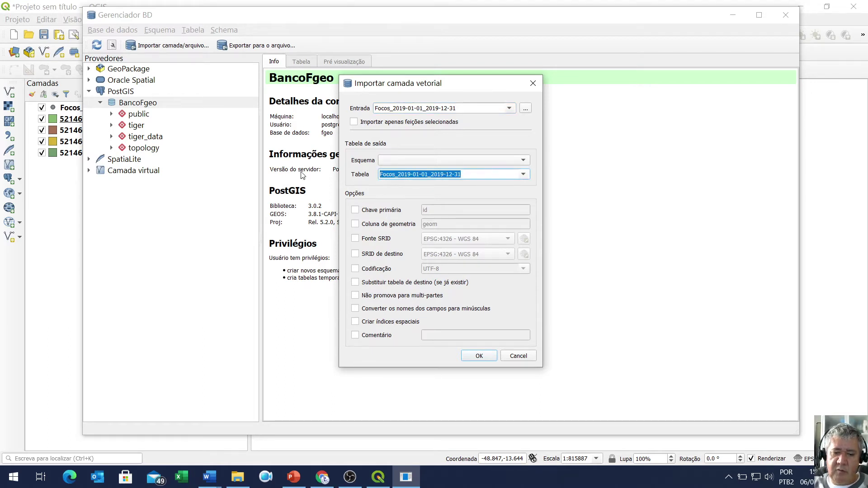
pyautogui.write('focos_inpe_nique')
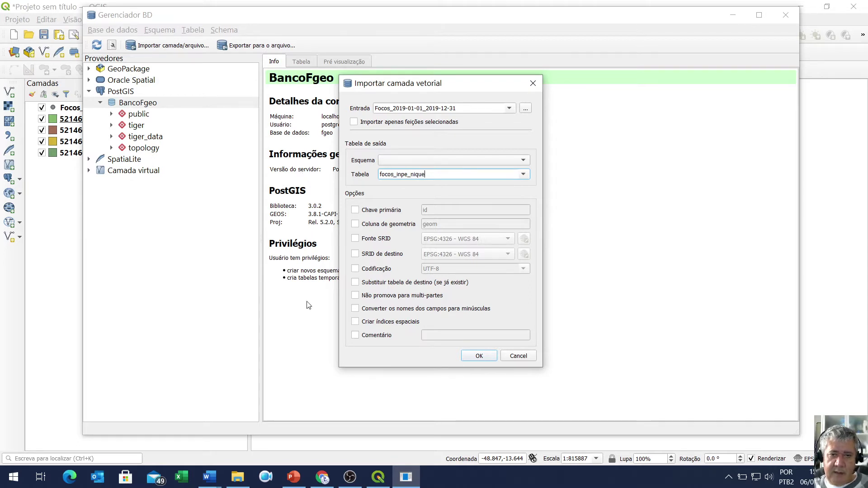
pyautogui.click(355, 308)
pyautogui.click(356, 322)
pyautogui.click(479, 356)
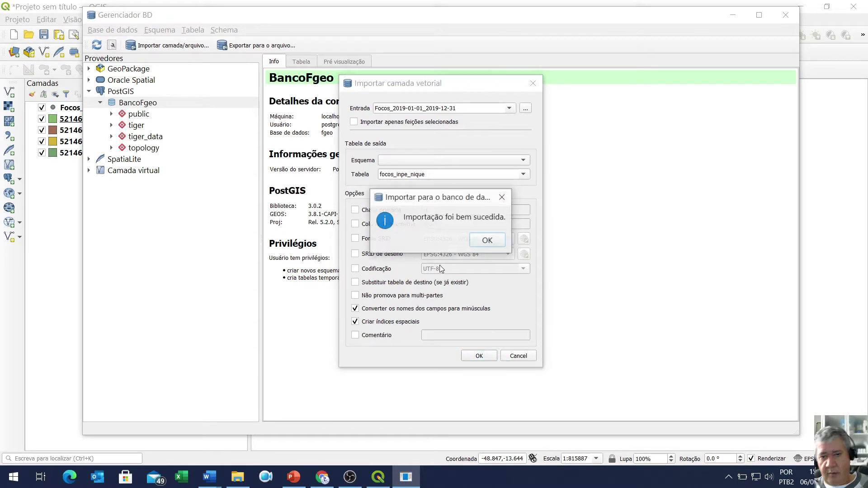
pyautogui.click(489, 240)
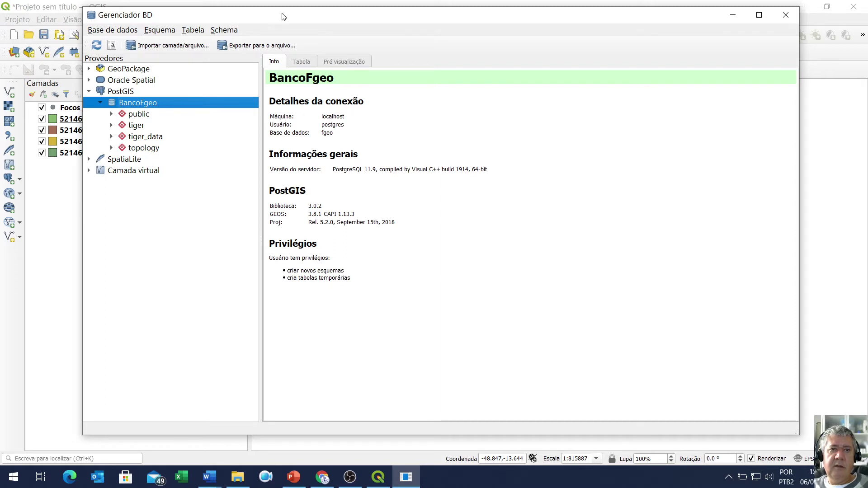
# - Expand the public schema of BancoFgeo and add its focos_inpe_nique table to the project as a layer
pyautogui.moveTo(269, 19); pyautogui.dragTo(390, 26)
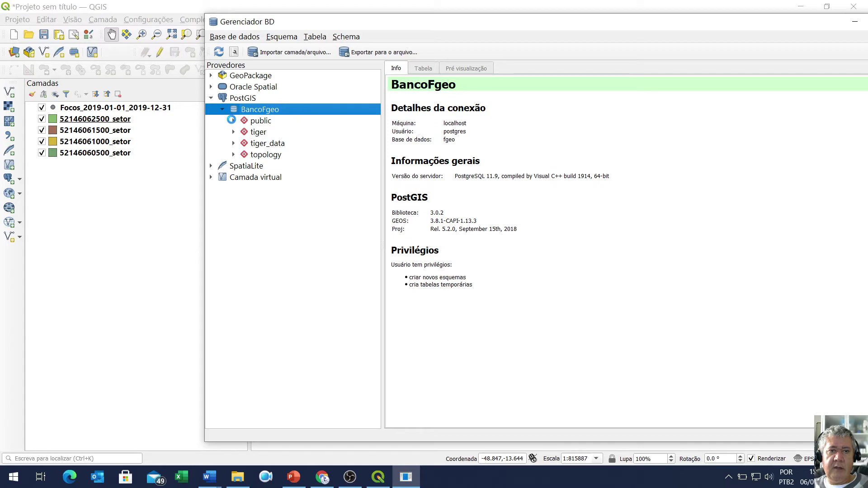
pyautogui.click(233, 121)
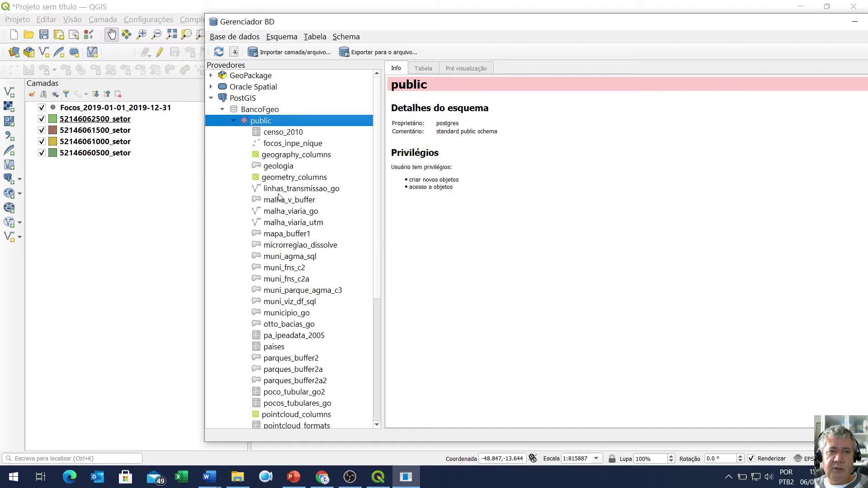
pyautogui.click(292, 145)
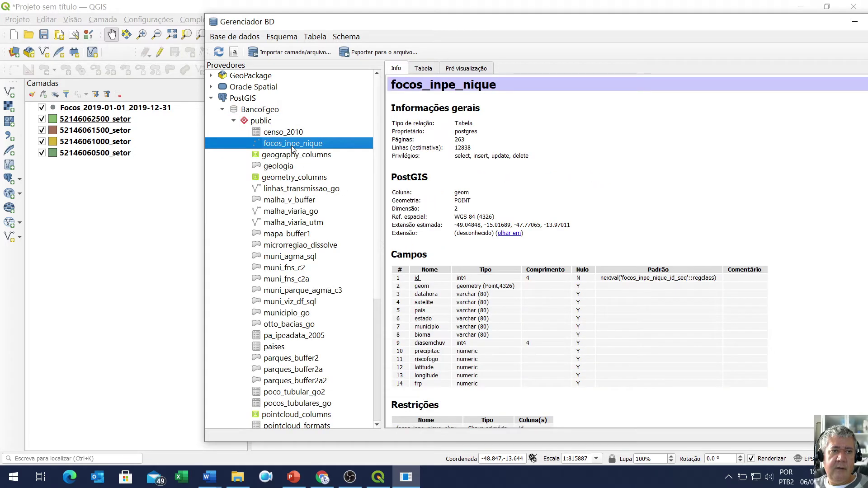
pyautogui.doubleClick(292, 144)
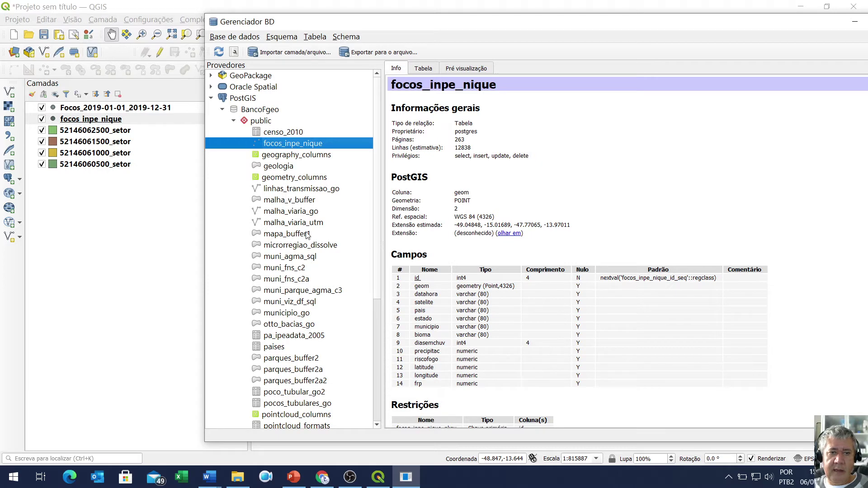
pyautogui.scroll(-4, 318, 352)
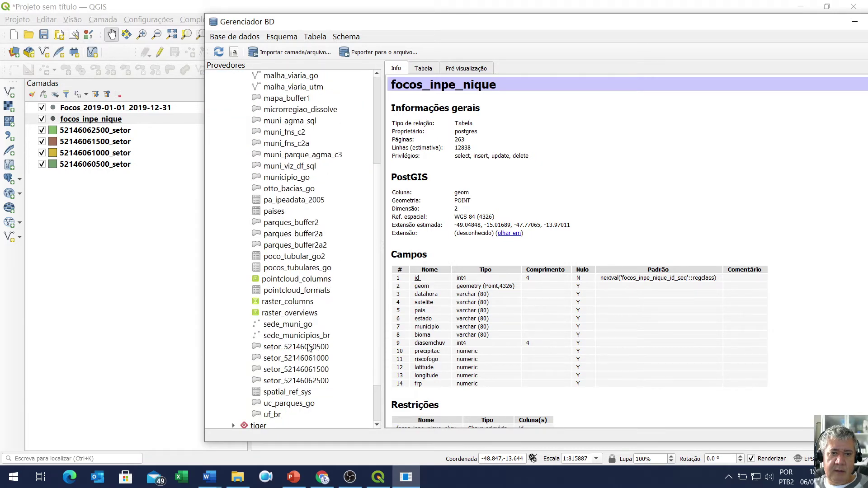
pyautogui.doubleClick(310, 346)
pyautogui.doubleClick(317, 359)
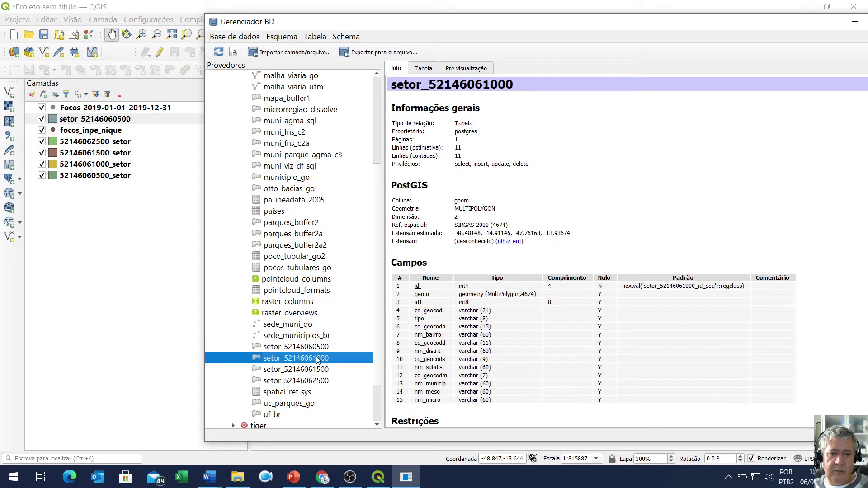
pyautogui.doubleClick(319, 370)
pyautogui.doubleClick(319, 381)
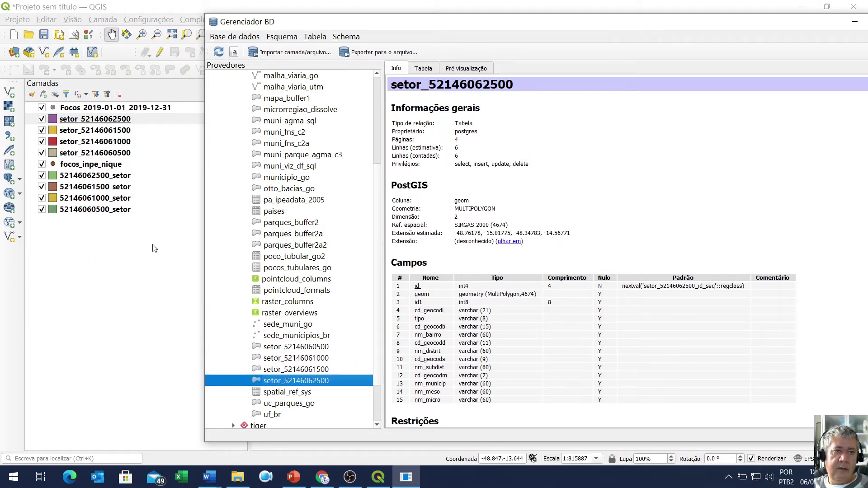
pyautogui.moveTo(798, 29); pyautogui.dragTo(696, 32)
pyautogui.click(806, 28)
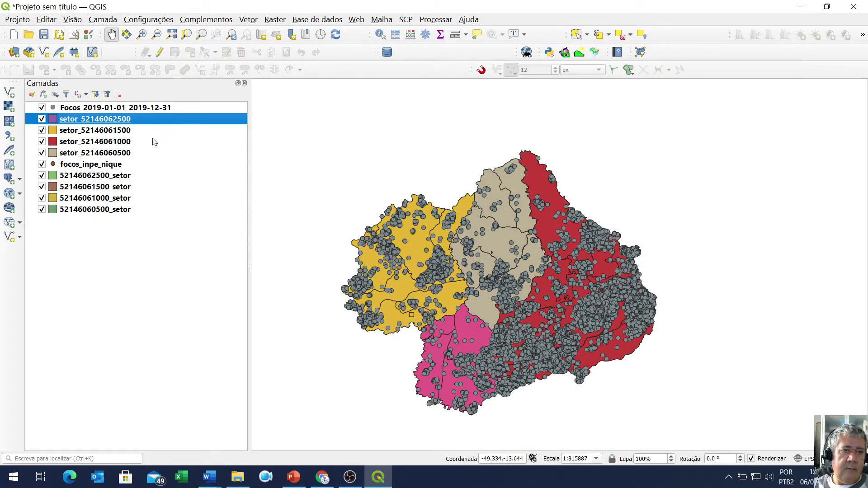
pyautogui.moveTo(149, 177)
pyautogui.mouseDown()
pyautogui.moveTo(114, 204)
pyautogui.moveTo(158, 180)
pyautogui.mouseUp()
pyautogui.keyDown('shift'); pyautogui.click(107, 192); pyautogui.keyUp('shift')
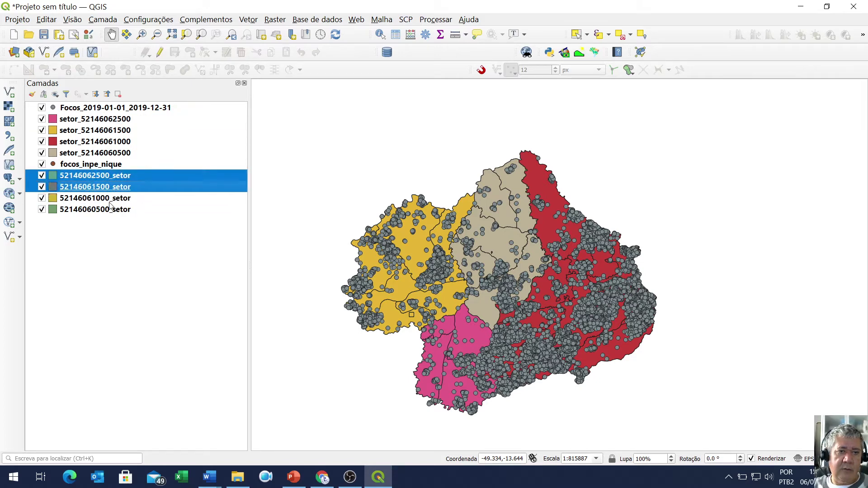
pyautogui.keyDown('shift'); pyautogui.click(110, 202); pyautogui.keyUp('shift')
pyautogui.keyDown('shift'); pyautogui.click(111, 210); pyautogui.keyUp('shift')
pyautogui.rightClick(111, 209)
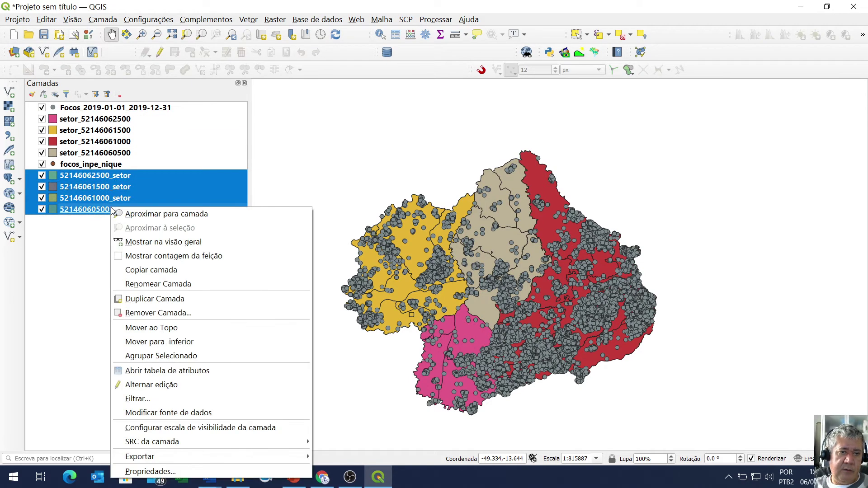
pyautogui.click(154, 313)
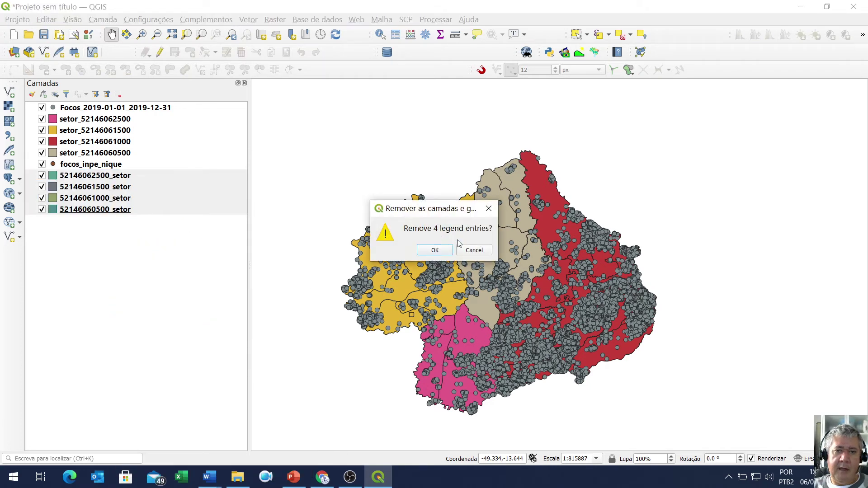
pyautogui.click(433, 252)
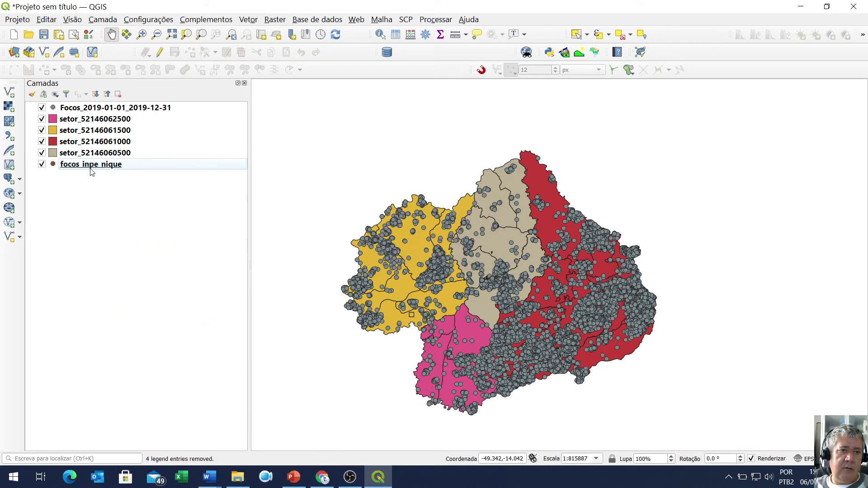
# - Remove the original Focos_2019-01-01_2019-12-31 layer from the project
pyautogui.click(119, 111)
pyautogui.rightClick(120, 111)
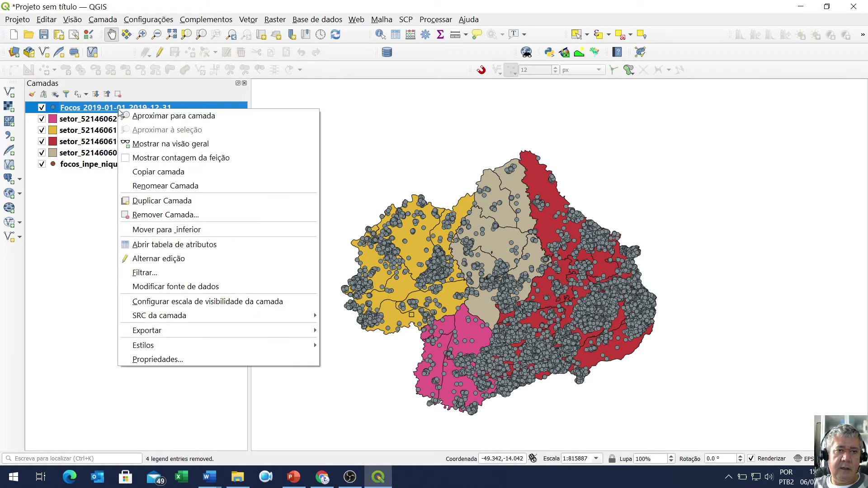
pyautogui.click(222, 215)
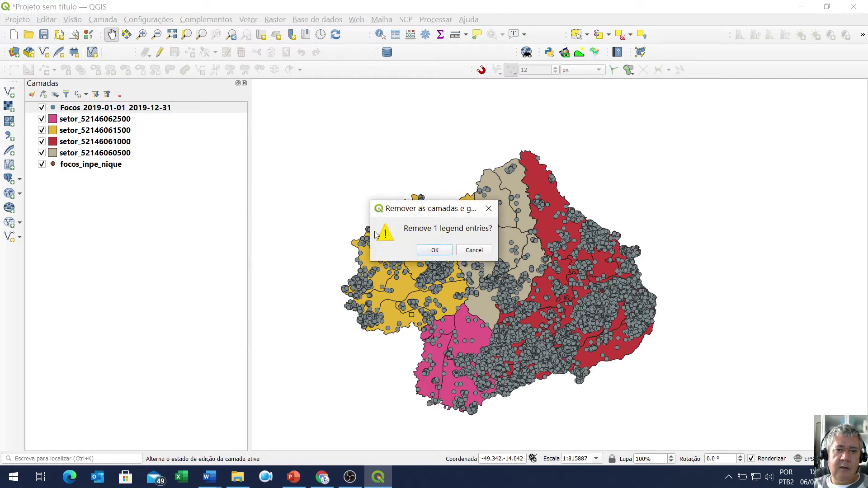
pyautogui.click(435, 249)
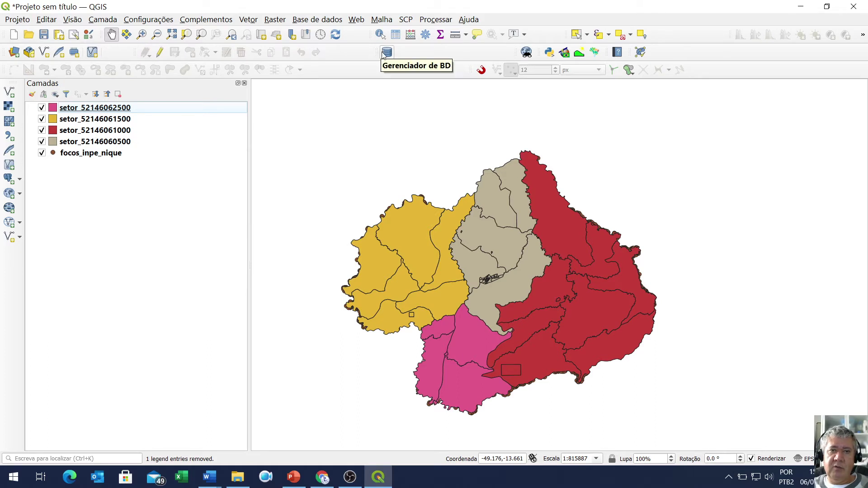
pyautogui.click(268, 19)
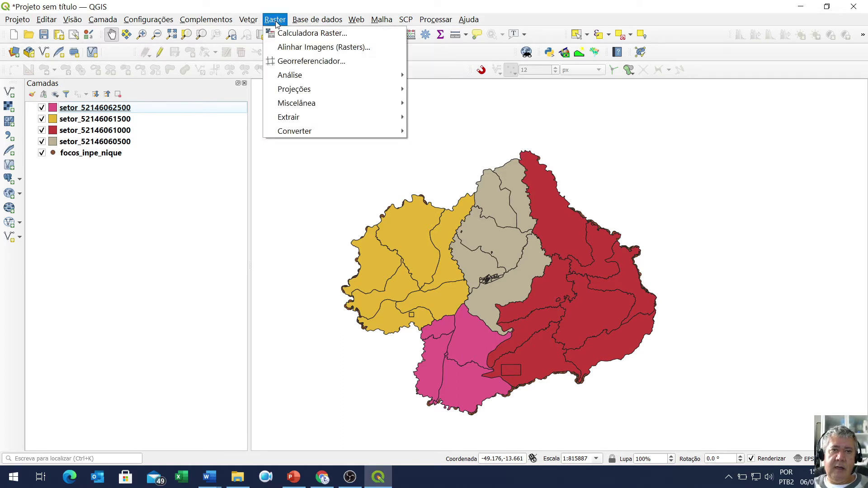
pyautogui.moveTo(259, 20)
pyautogui.moveTo(288, 95)
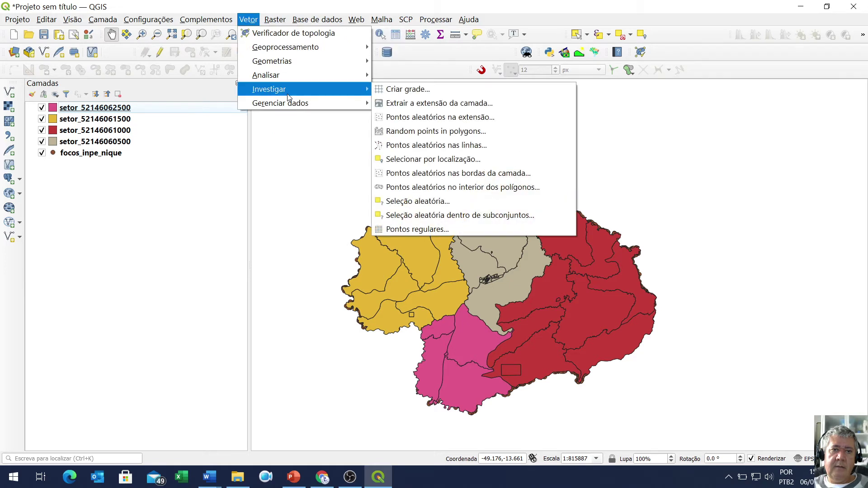
pyautogui.moveTo(295, 80)
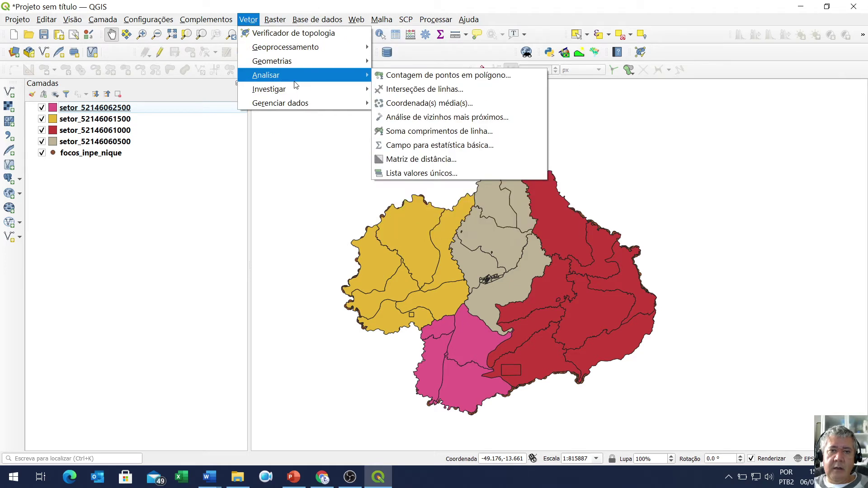
pyautogui.moveTo(314, 107)
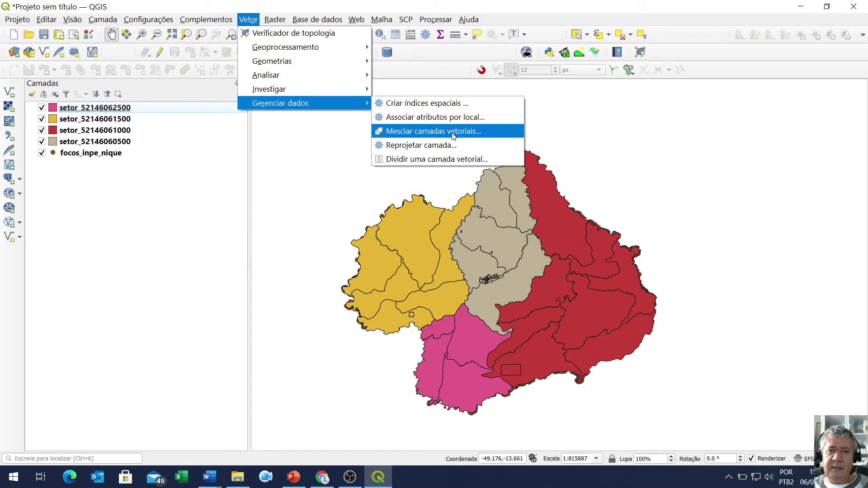
pyautogui.click(487, 134)
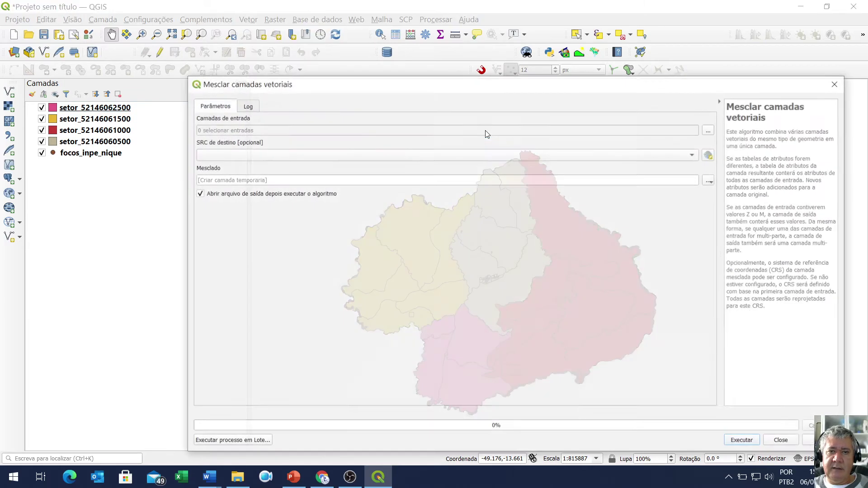
pyautogui.moveTo(543, 84); pyautogui.dragTo(534, 58)
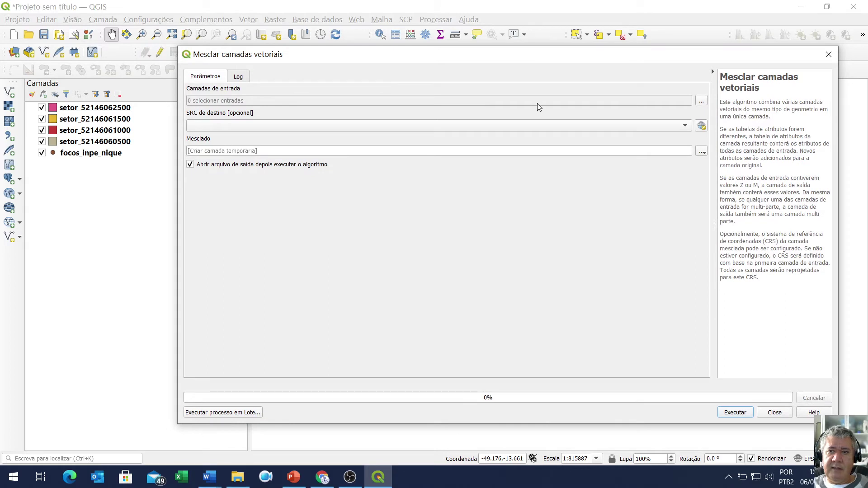
pyautogui.click(700, 102)
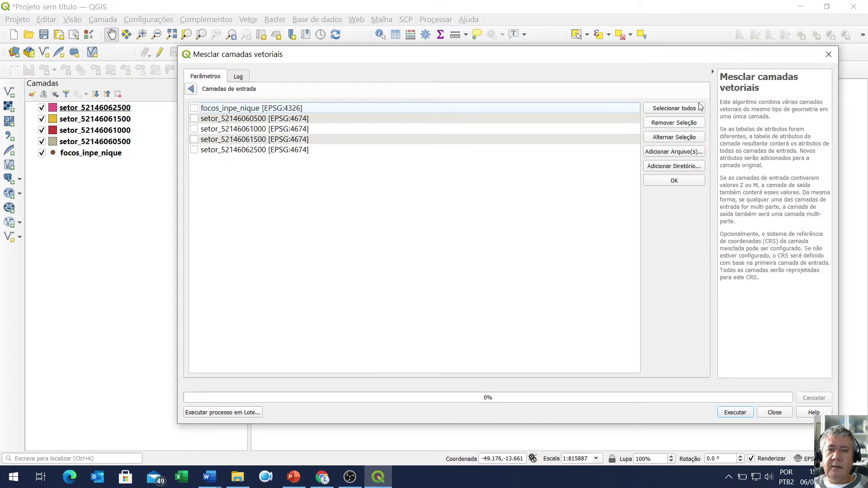
pyautogui.click(194, 119)
pyautogui.click(195, 129)
pyautogui.click(195, 139)
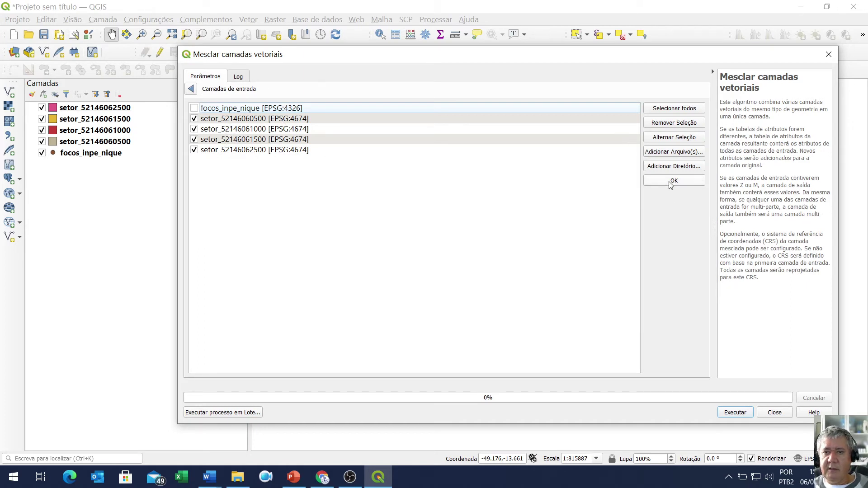
pyautogui.click(192, 89)
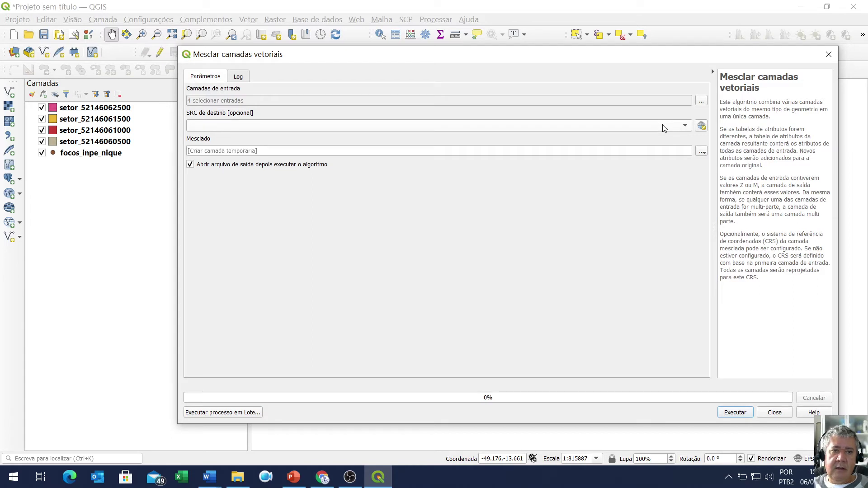
# - Set the merge's destination CRS to the project CRS, EPSG:4674 - SIRGAS 2000
pyautogui.click(686, 127)
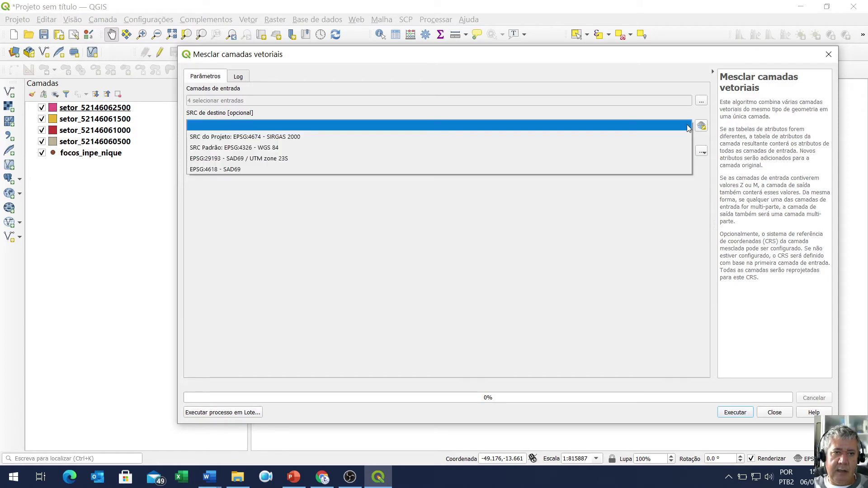
pyautogui.click(283, 137)
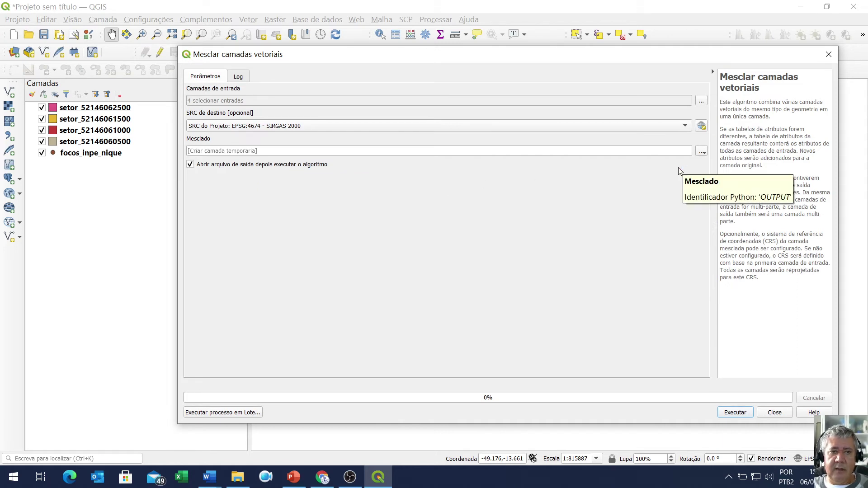
pyautogui.click(704, 153)
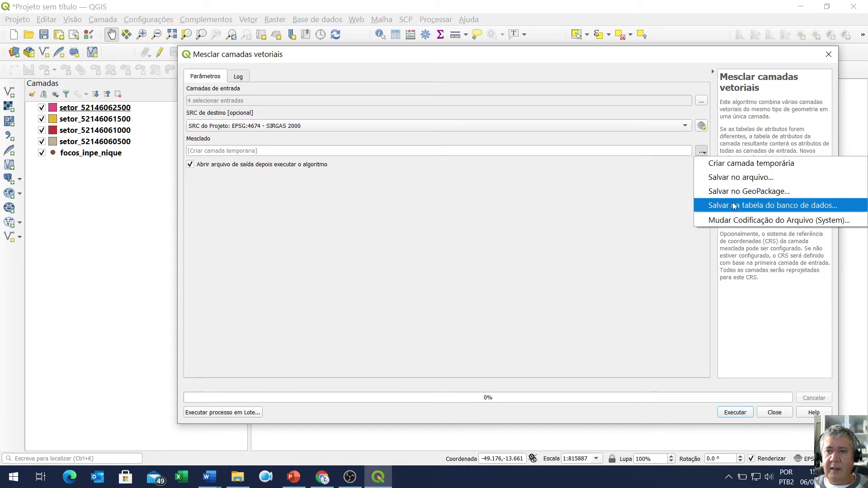
pyautogui.click(704, 153)
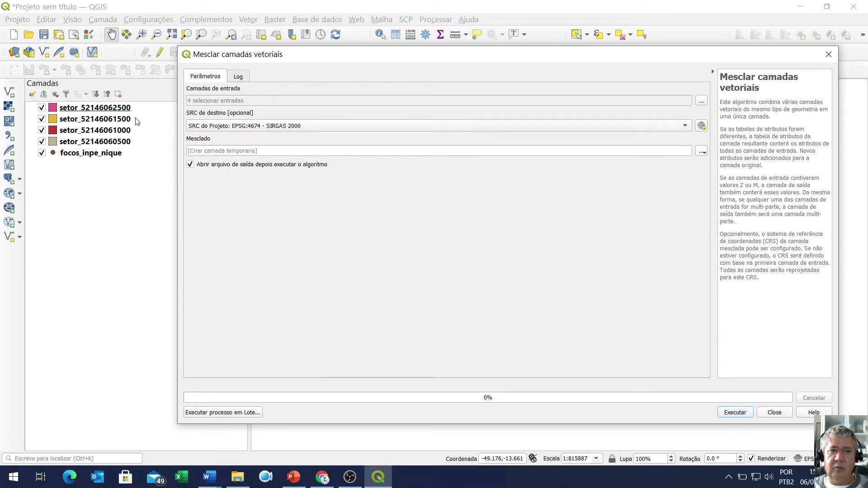
# - Save the merge output as a new database table setores_niquelandia in BancoFgeo's public schema and run the merge
pyautogui.click(702, 154)
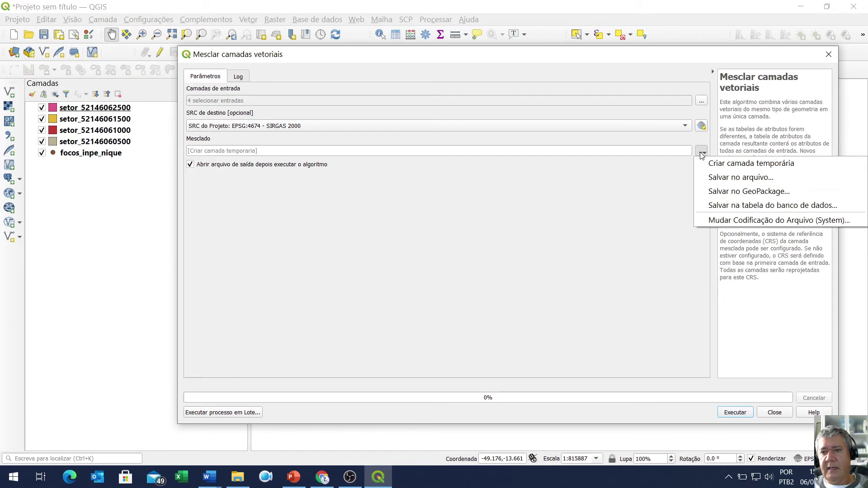
pyautogui.click(803, 207)
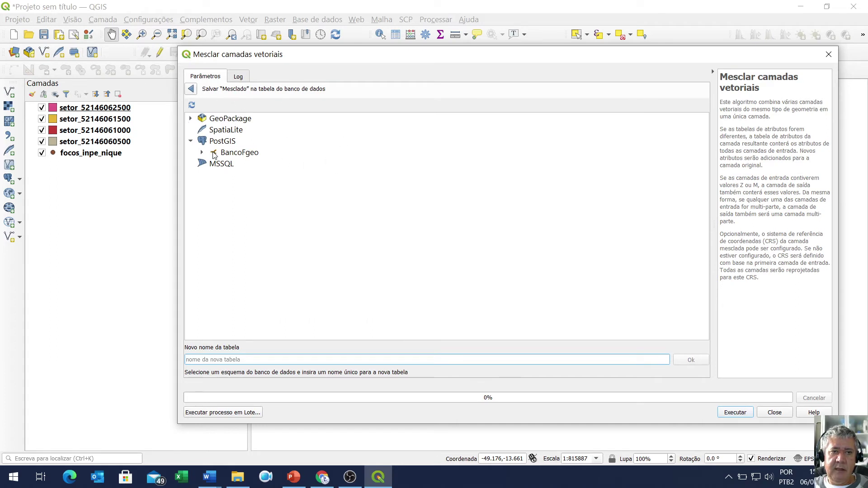
pyautogui.click(202, 152)
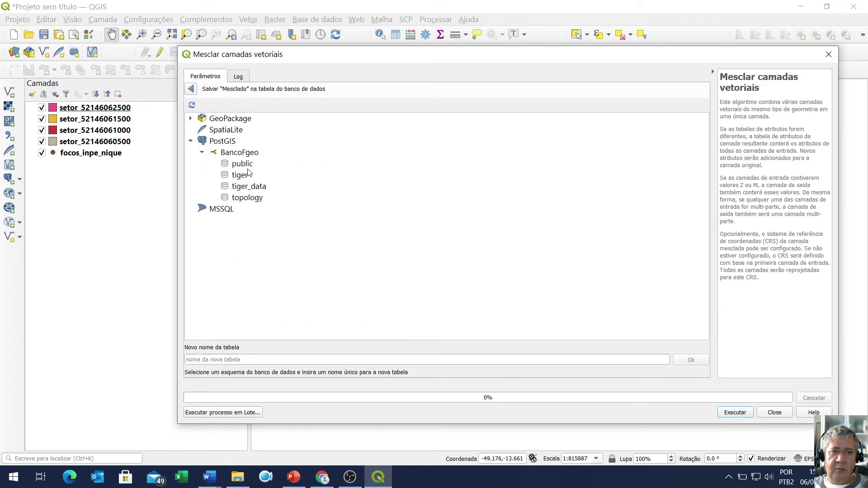
pyautogui.click(245, 154)
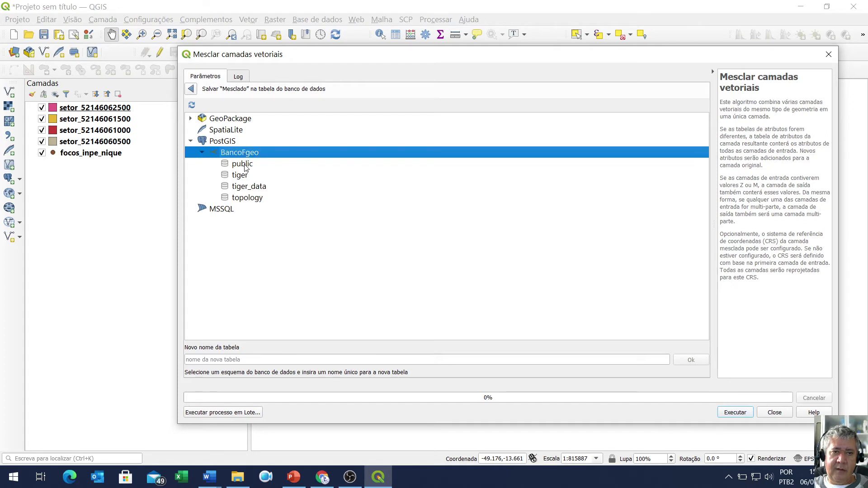
pyautogui.click(244, 164)
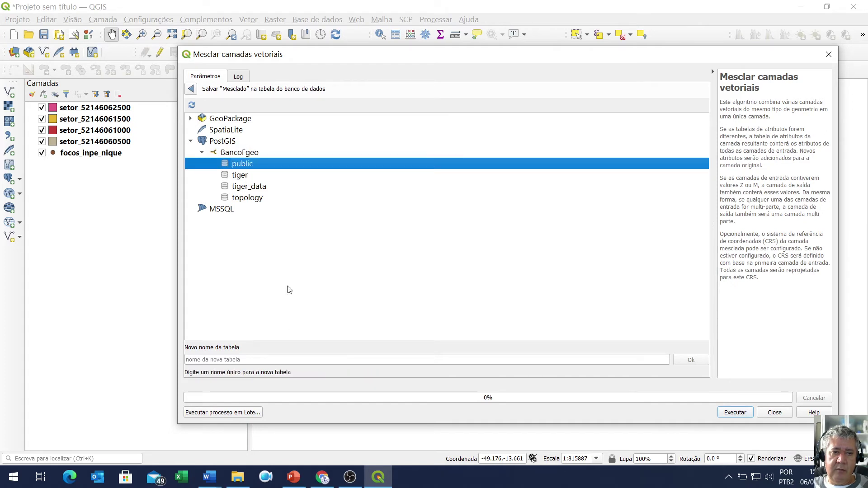
pyautogui.click(203, 361)
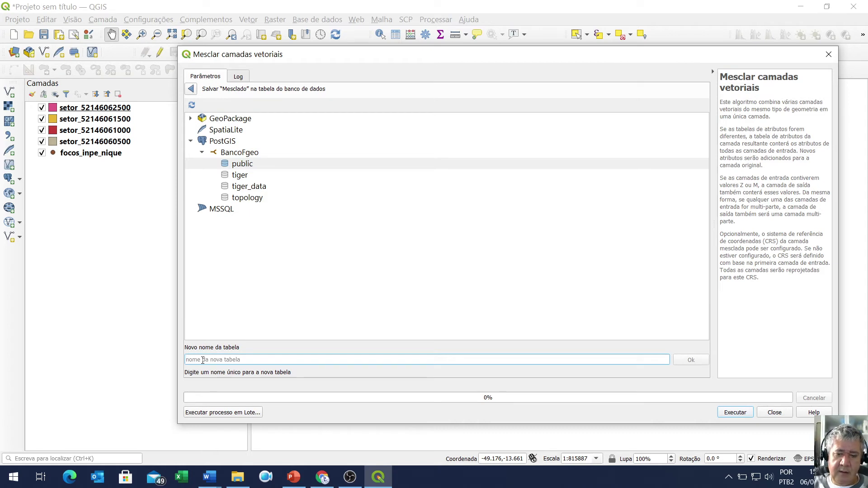
pyautogui.write('setores_niquelandia')
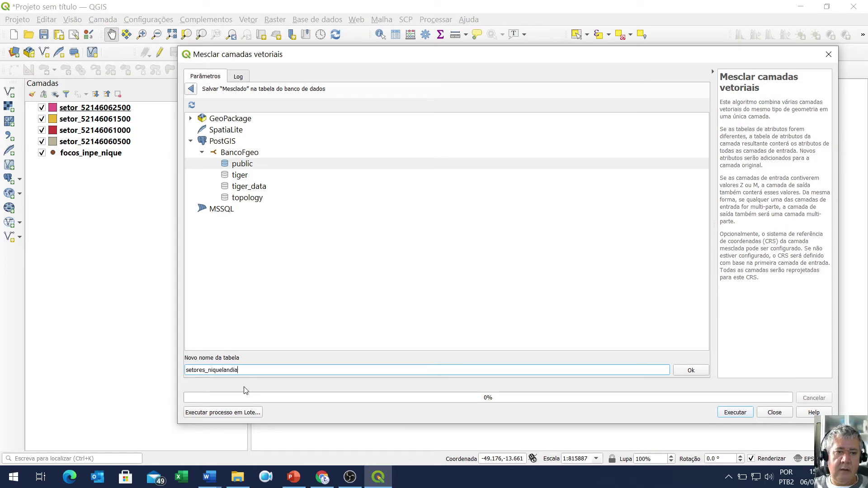
pyautogui.click(733, 413)
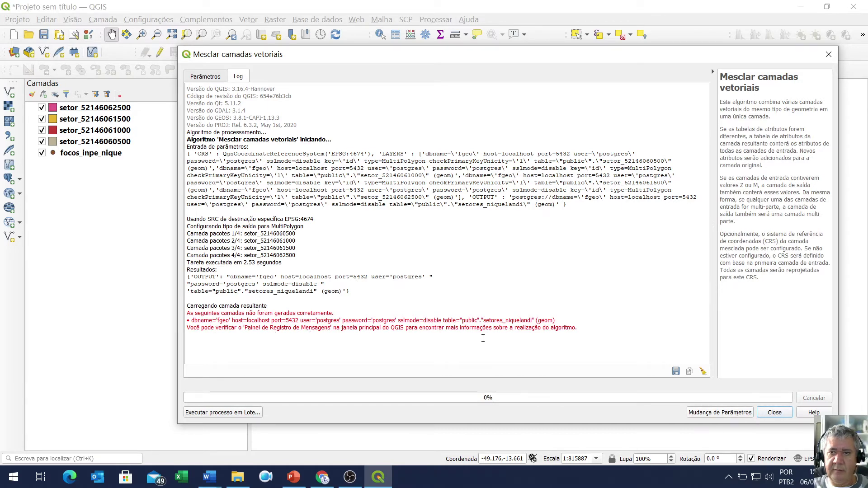
# - Close the merge tool and inspect the setores_niquelandi table in BancoFgeo's public schema through the database manager
pyautogui.click(781, 414)
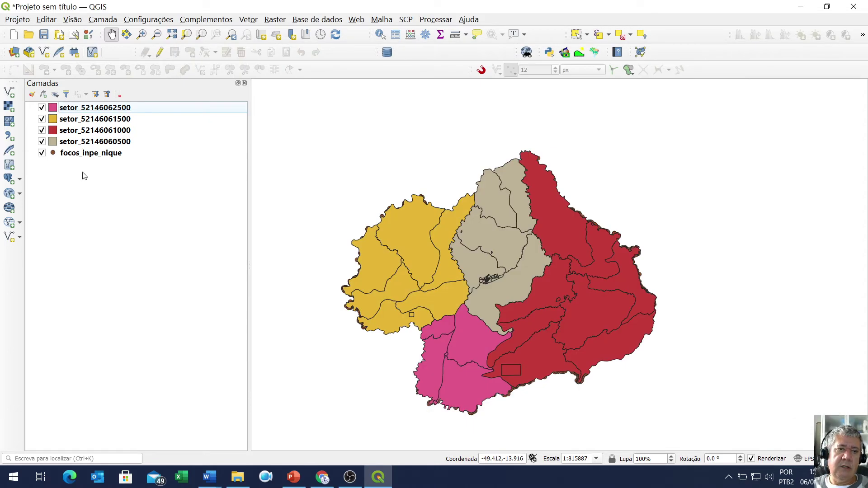
pyautogui.click(387, 53)
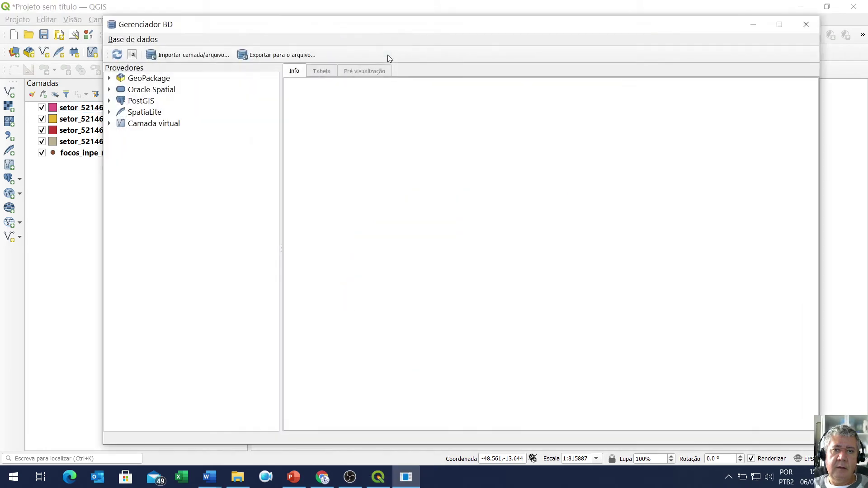
pyautogui.click(110, 100)
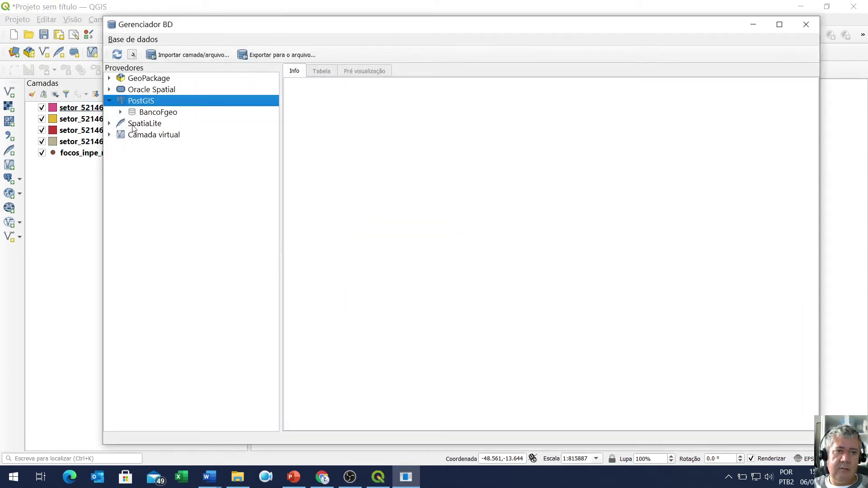
pyautogui.click(120, 112)
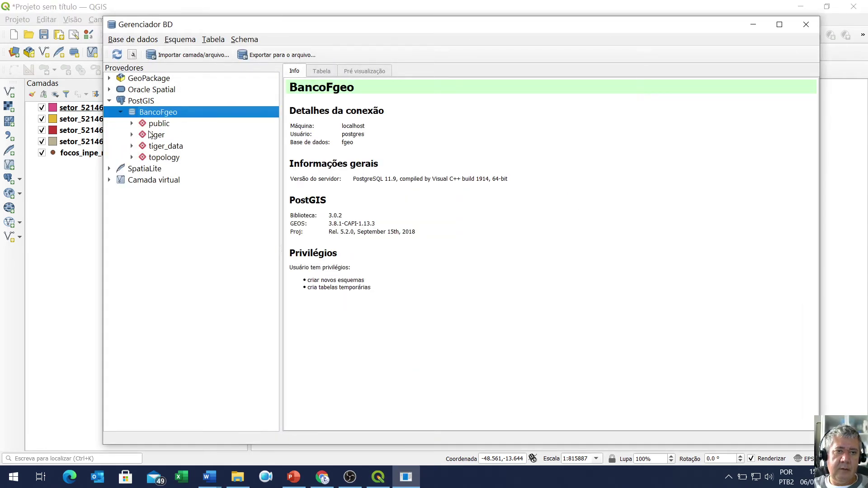
pyautogui.click(131, 123)
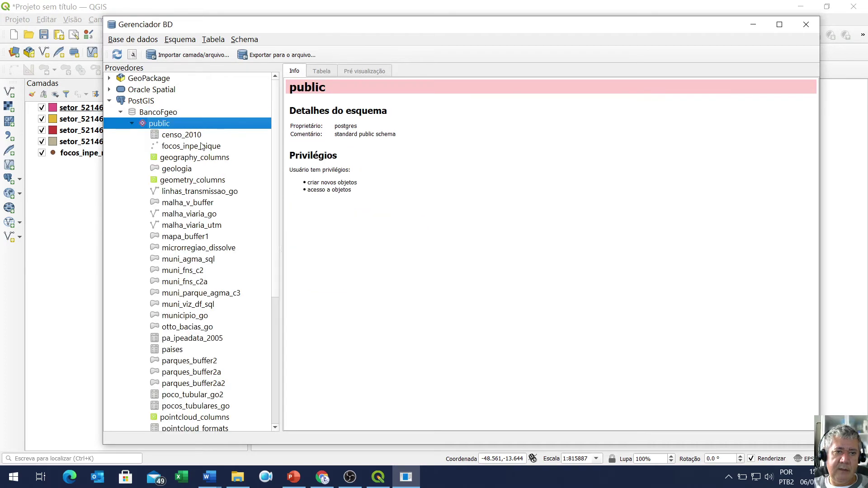
pyautogui.scroll(-5, 235, 298)
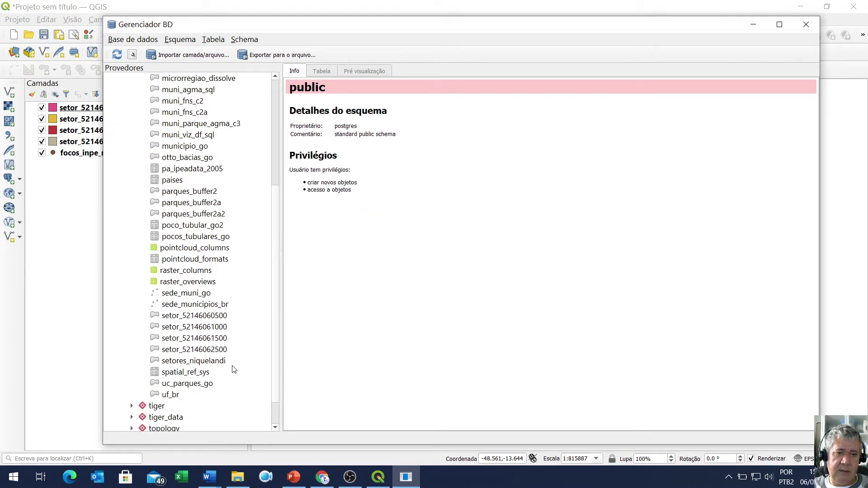
pyautogui.click(221, 365)
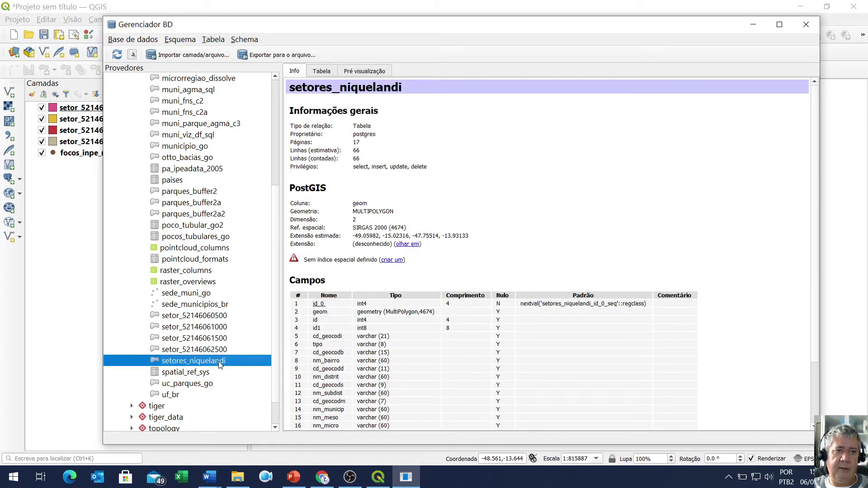
# - Load the setores_niquelandi table onto the map and hide the four individual sector layers and focos_inpe_nique
pyautogui.doubleClick(220, 365)
pyautogui.click(810, 27)
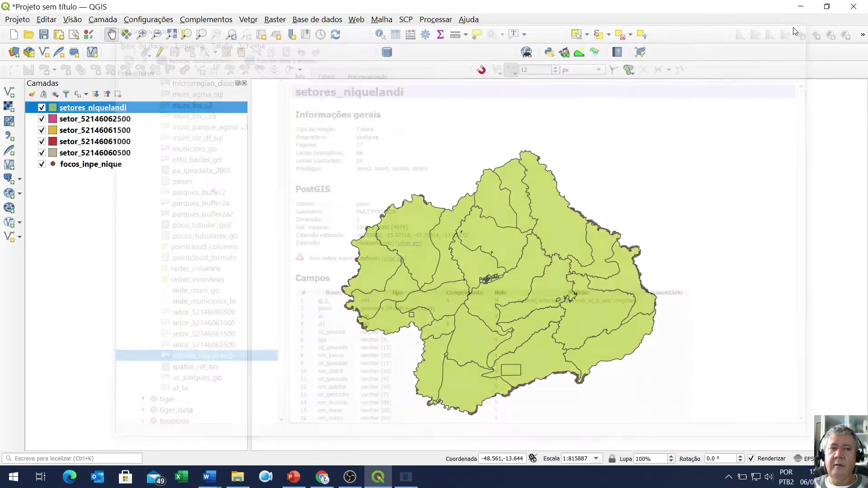
pyautogui.click(42, 119)
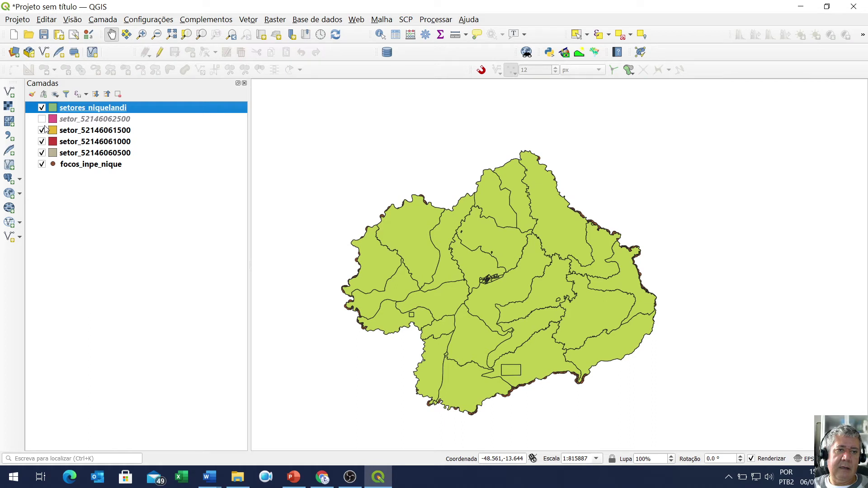
pyautogui.click(46, 131)
pyautogui.click(42, 130)
pyautogui.click(42, 142)
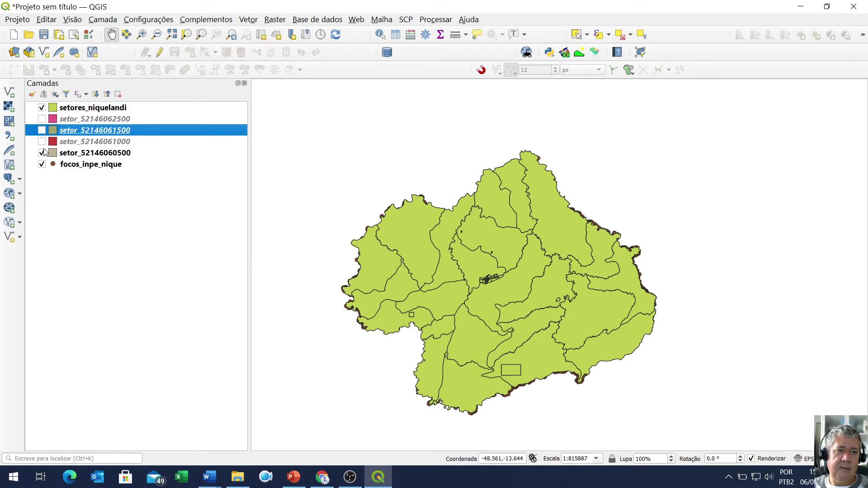
pyautogui.click(42, 153)
pyautogui.click(42, 165)
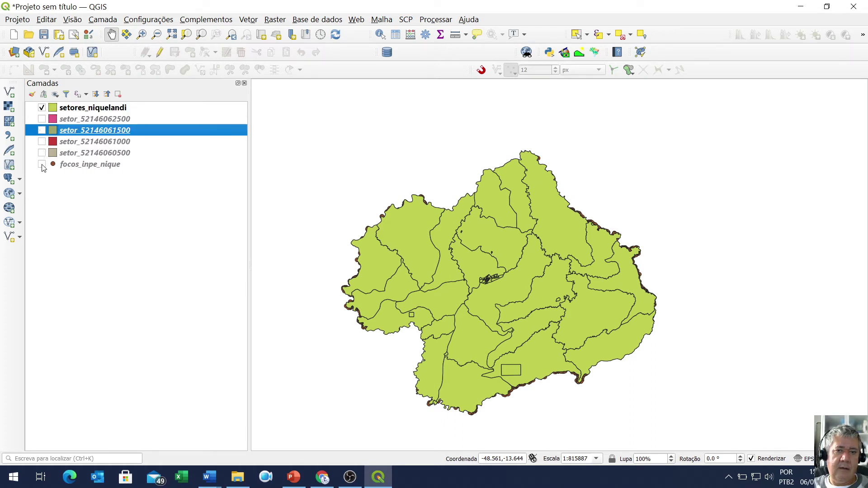
# - Examine the attribute table of setores_niquelandi, widening the layer column to read each feature's source sector, and close the table
pyautogui.click(91, 111)
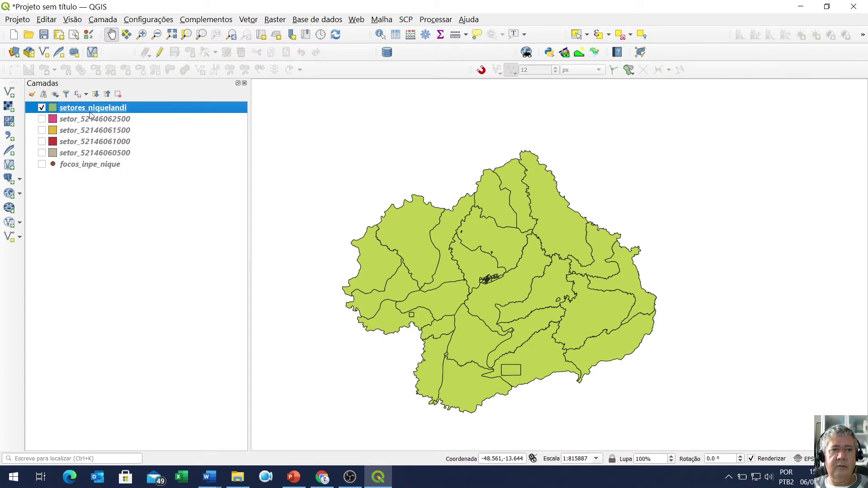
pyautogui.rightClick(108, 110)
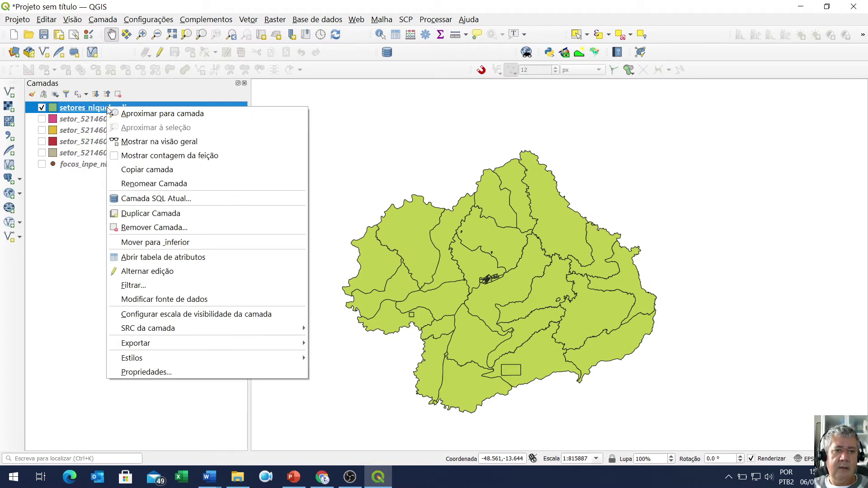
pyautogui.click(173, 267)
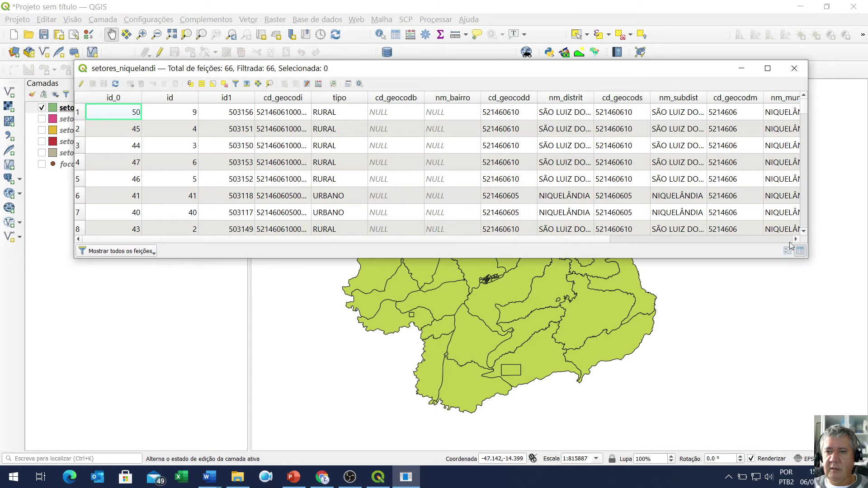
pyautogui.moveTo(495, 240); pyautogui.dragTo(687, 266)
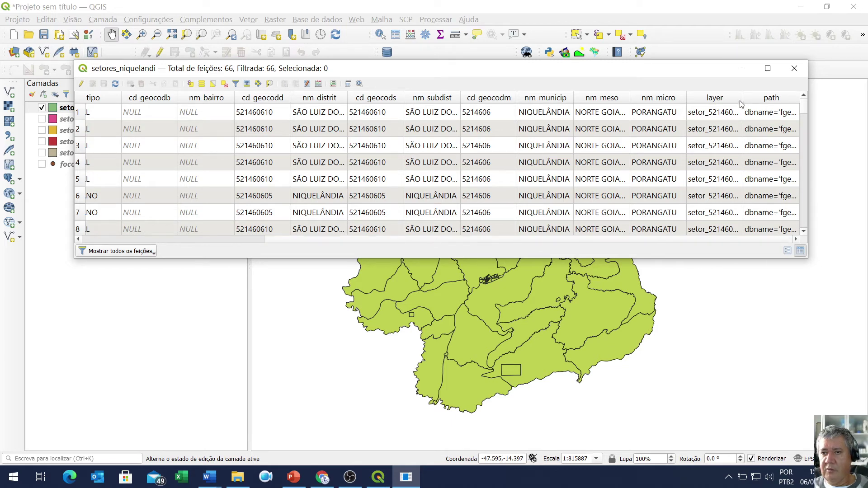
pyautogui.moveTo(742, 98); pyautogui.dragTo(765, 96)
pyautogui.scroll(-8, 798, 162)
pyautogui.scroll(-11, 799, 162)
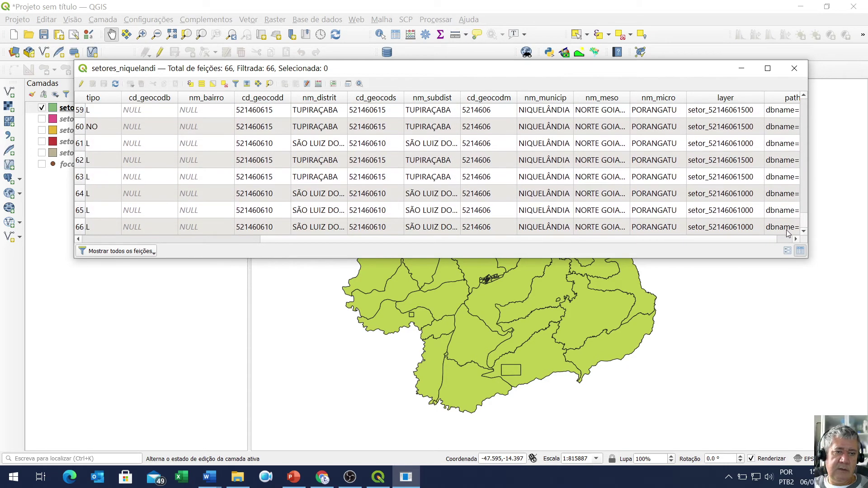
pyautogui.scroll(19, 787, 217)
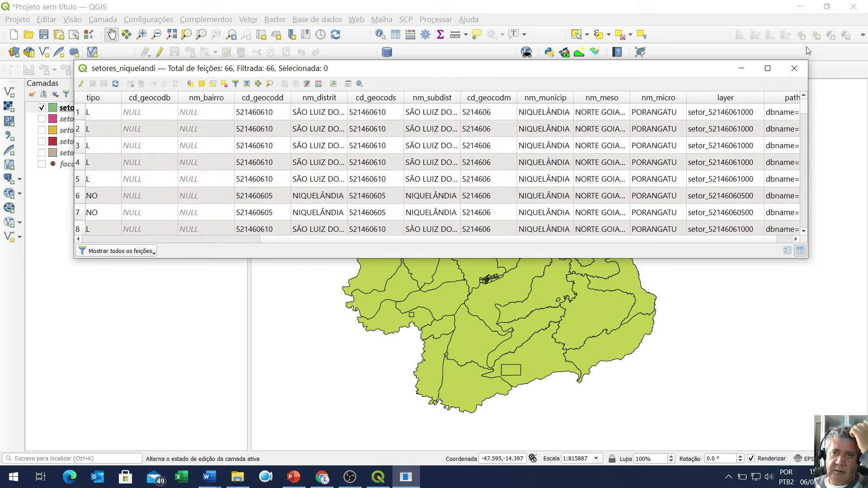
pyautogui.click(801, 65)
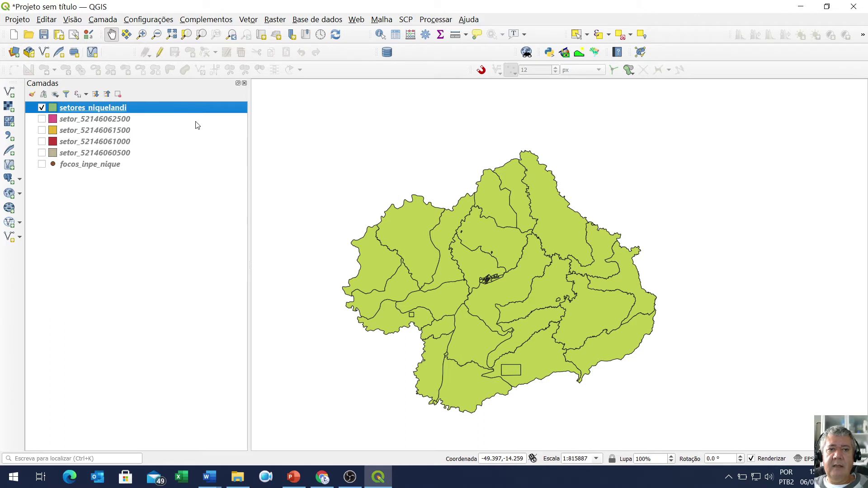
# - Hide setores_niquelandi, show only the focos_inpe_nique fire spots, and fit the map to their full extent
pyautogui.moveTo(119, 111)
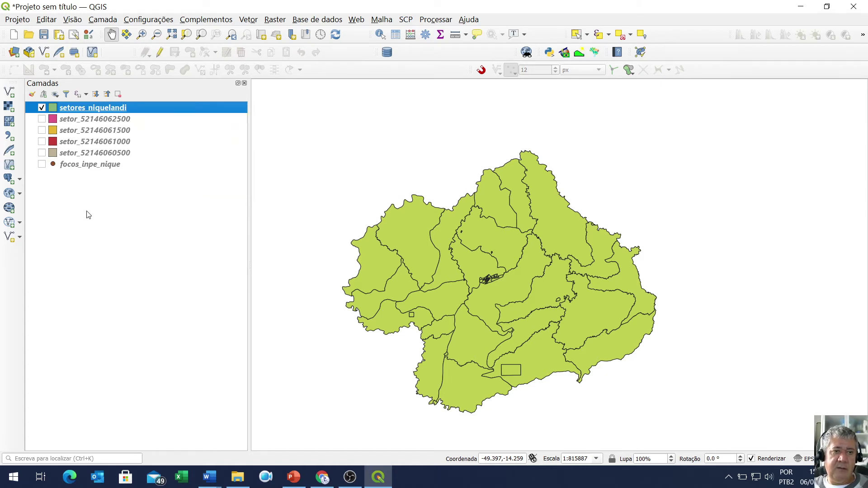
pyautogui.click(97, 215)
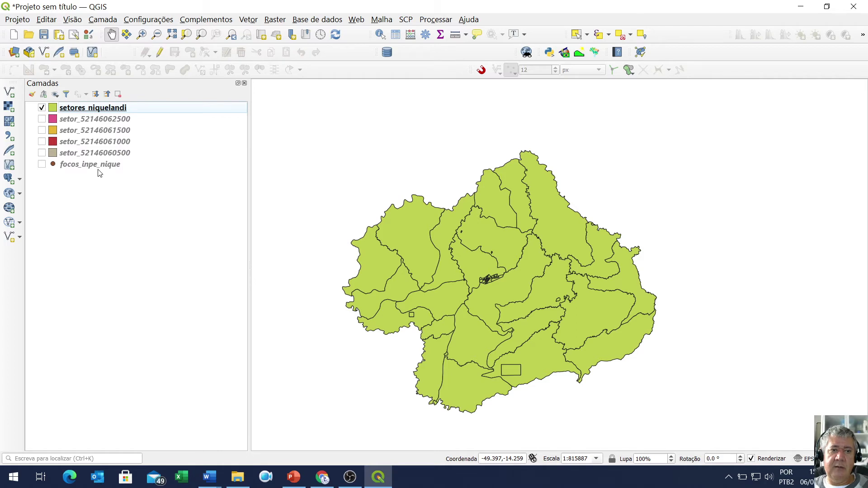
pyautogui.click(111, 166)
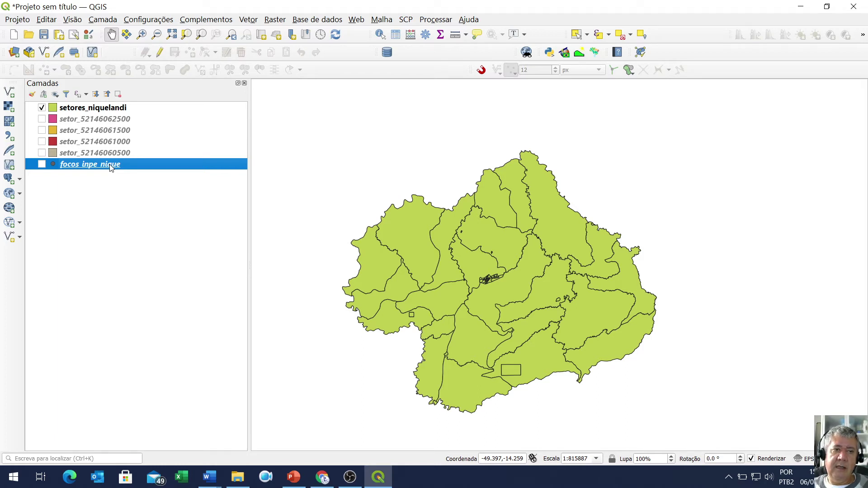
pyautogui.click(41, 108)
pyautogui.click(41, 164)
pyautogui.rightClick(88, 166)
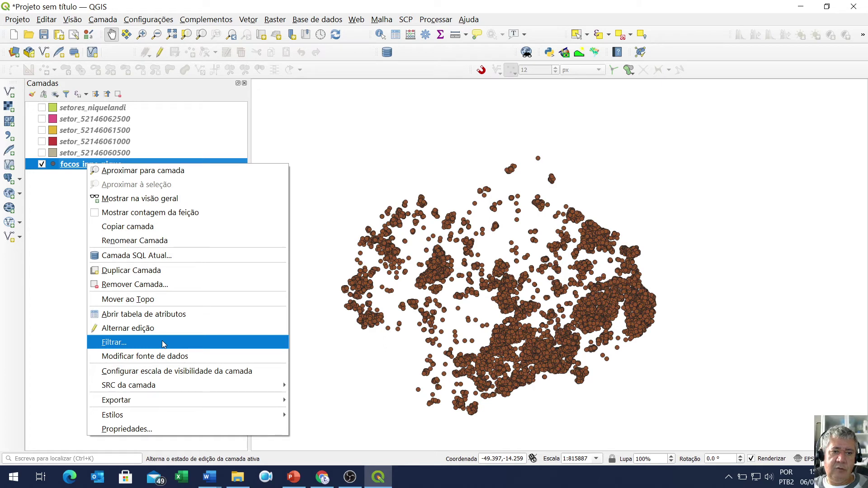
pyautogui.moveTo(386, 107); pyautogui.dragTo(559, 268)
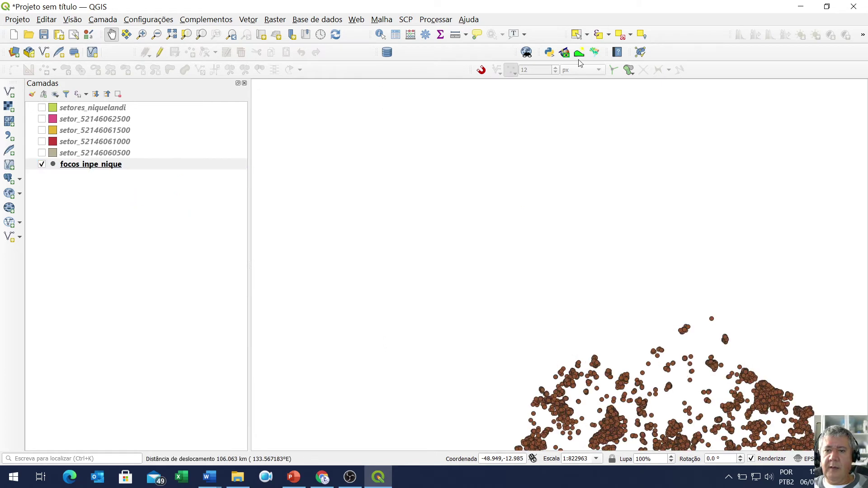
pyautogui.click(172, 39)
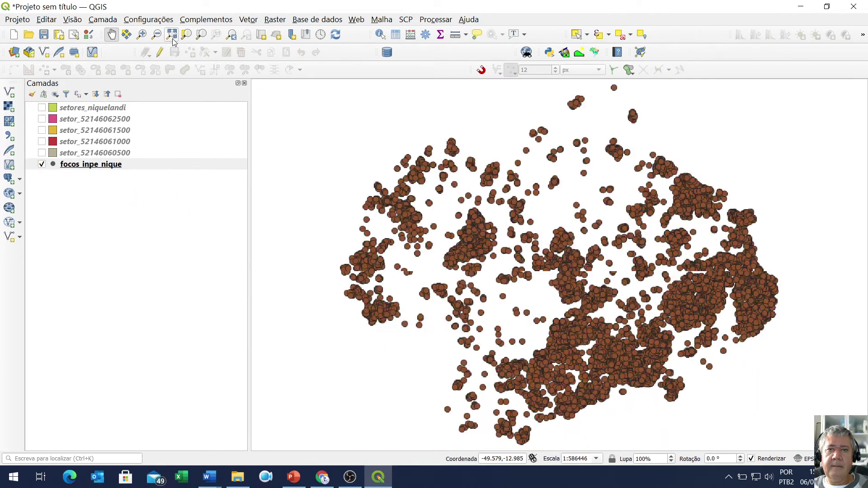
# - Select the focos_inpe_nique features by the expression "satelite" = 'AQUA_M-T' and close the expression dialog
pyautogui.click(602, 37)
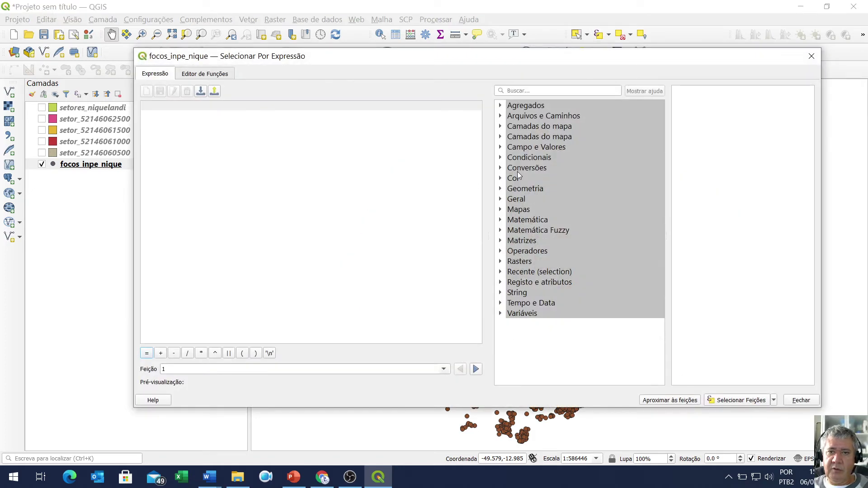
pyautogui.click(501, 148)
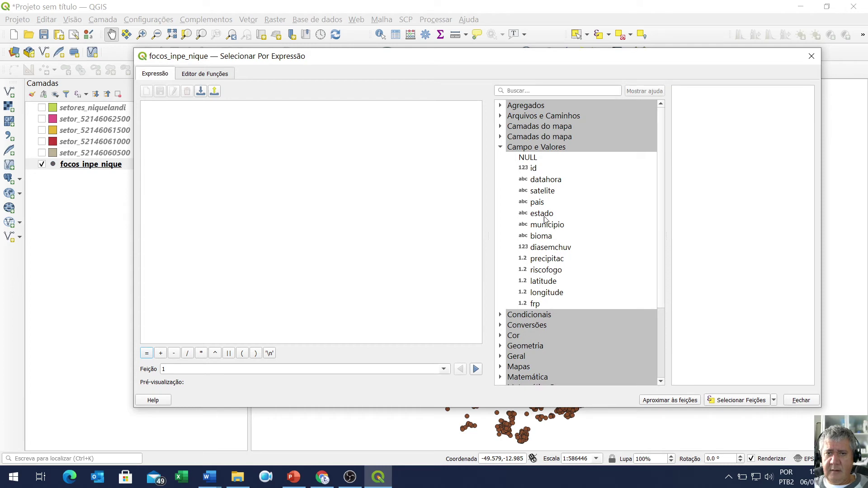
pyautogui.doubleClick(537, 192)
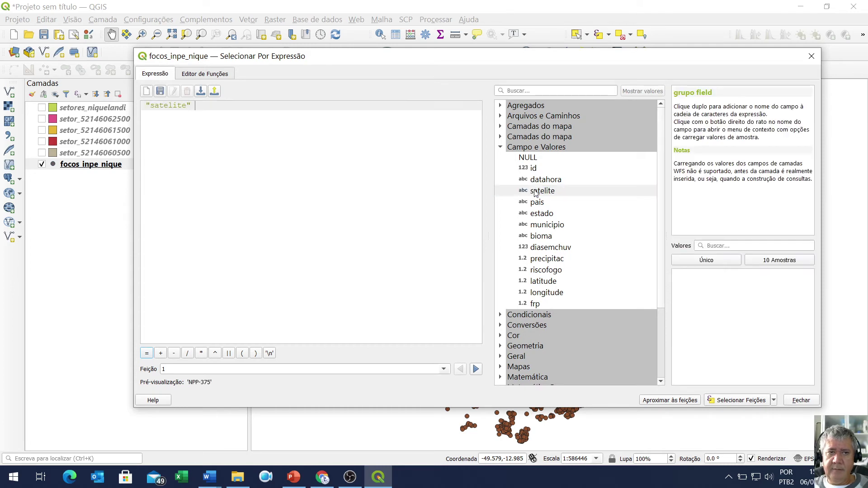
pyautogui.click(146, 353)
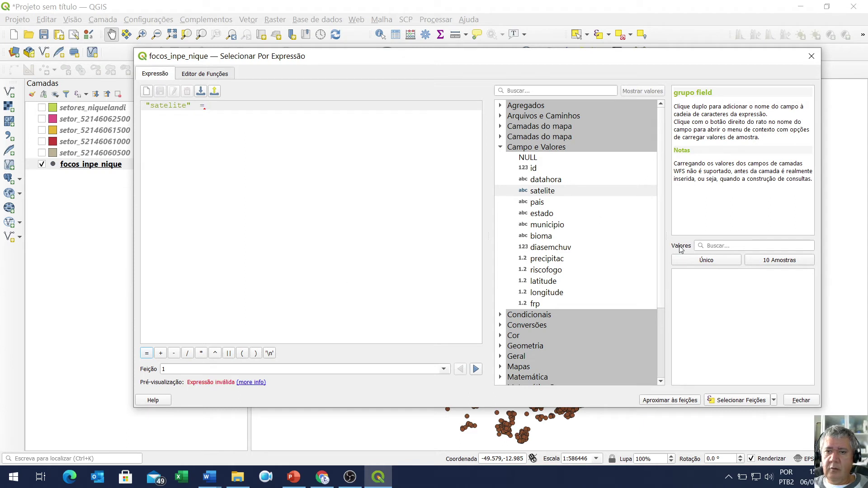
pyautogui.click(707, 261)
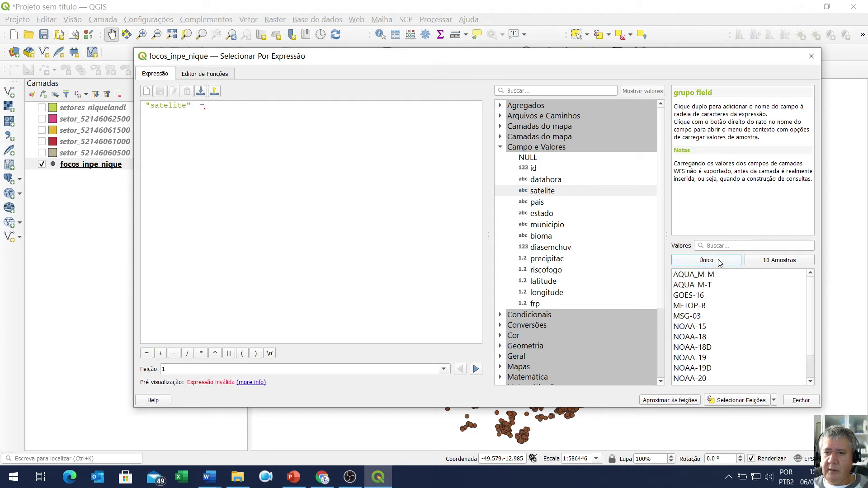
pyautogui.click(703, 286)
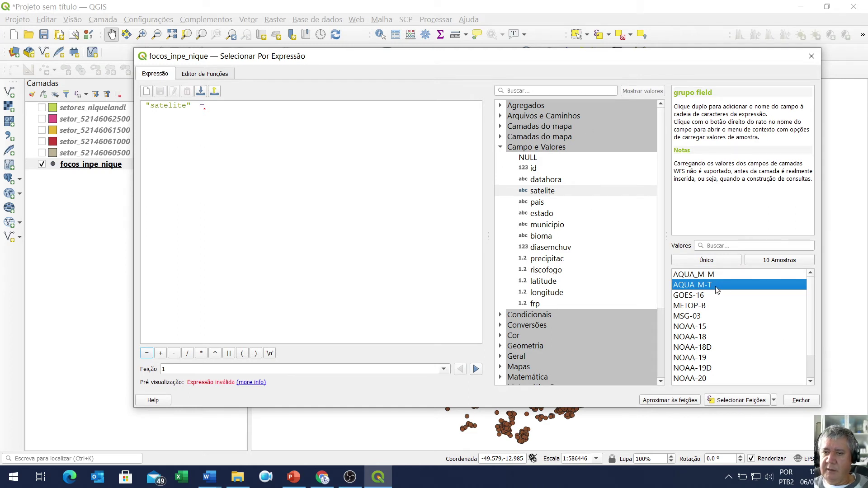
pyautogui.click(746, 401)
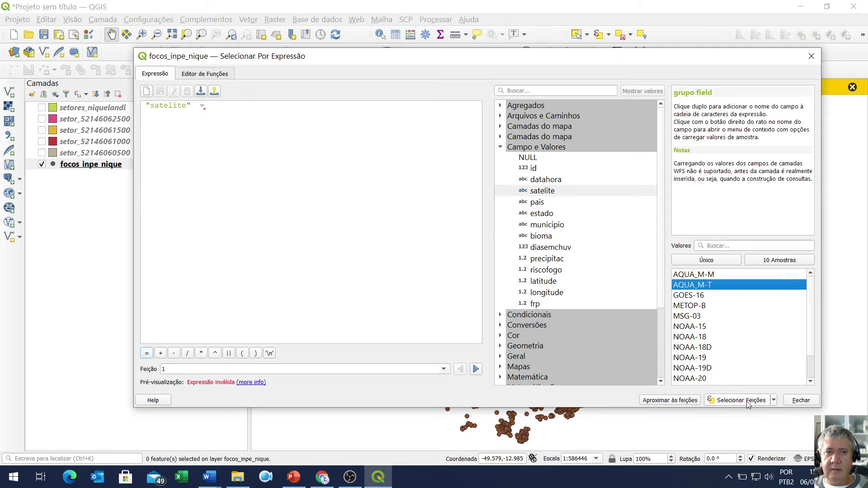
pyautogui.doubleClick(709, 286)
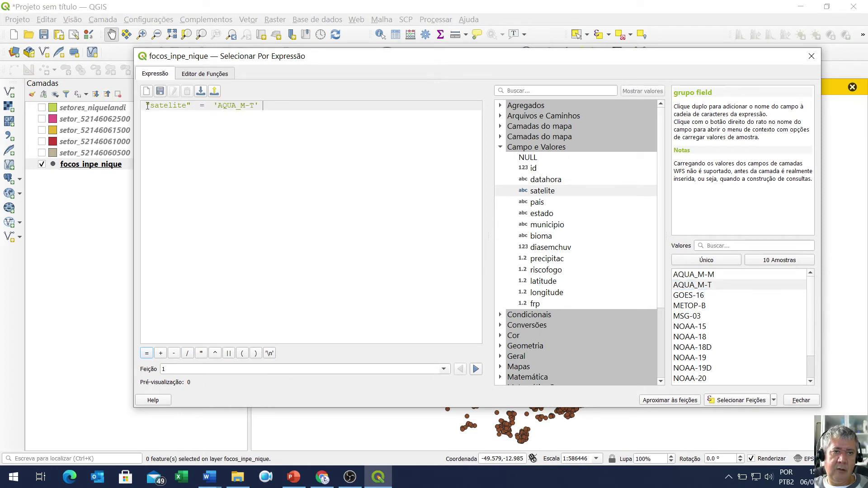
pyautogui.keyDown('ctrl'); pyautogui.scroll(3, 238, 124); pyautogui.keyUp('ctrl')
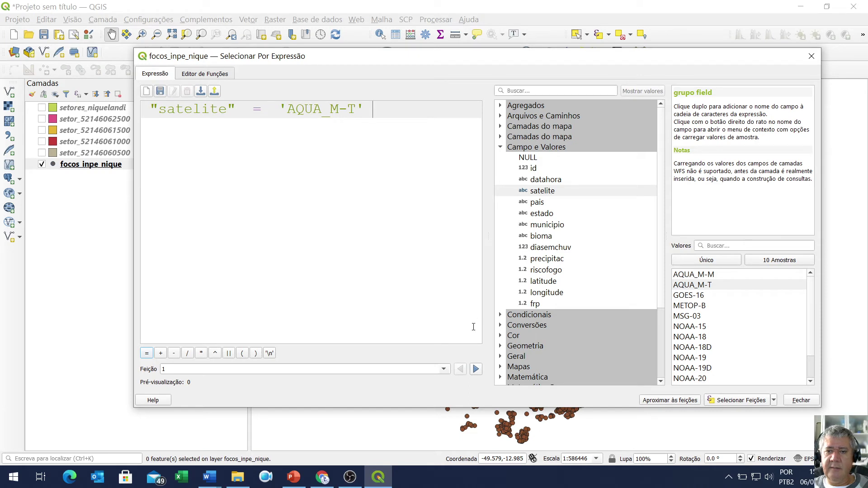
pyautogui.click(733, 404)
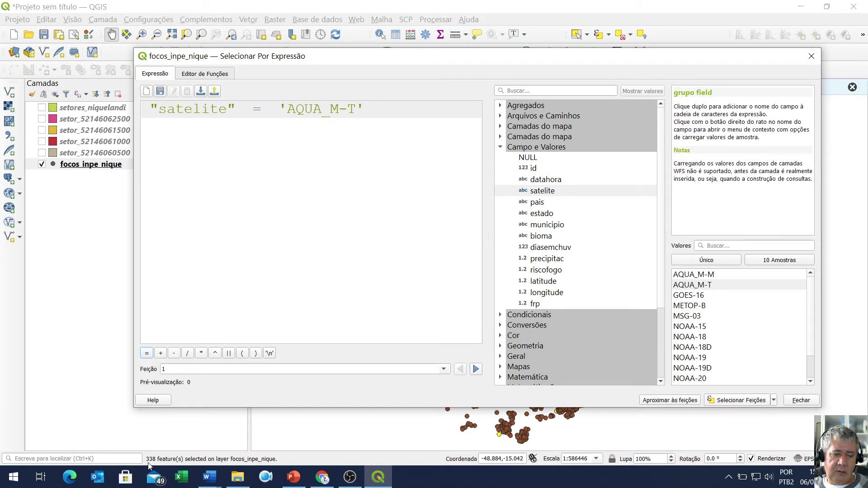
pyautogui.click(811, 58)
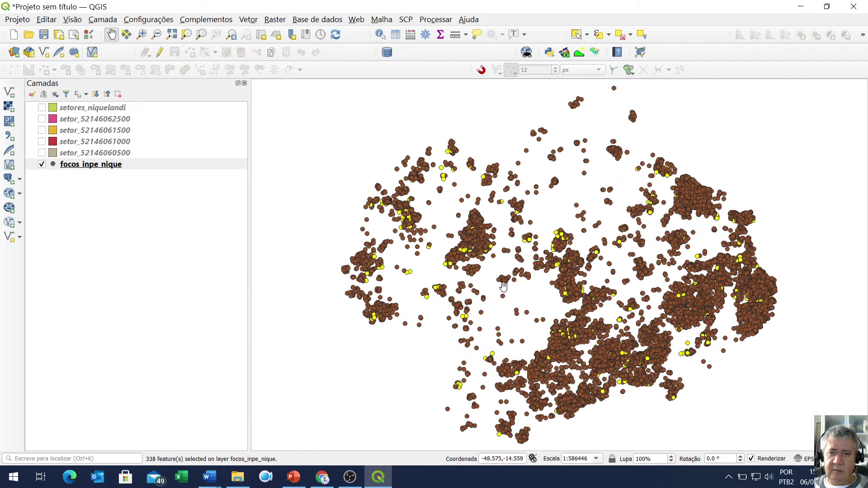
pyautogui.scroll(3, 549, 269)
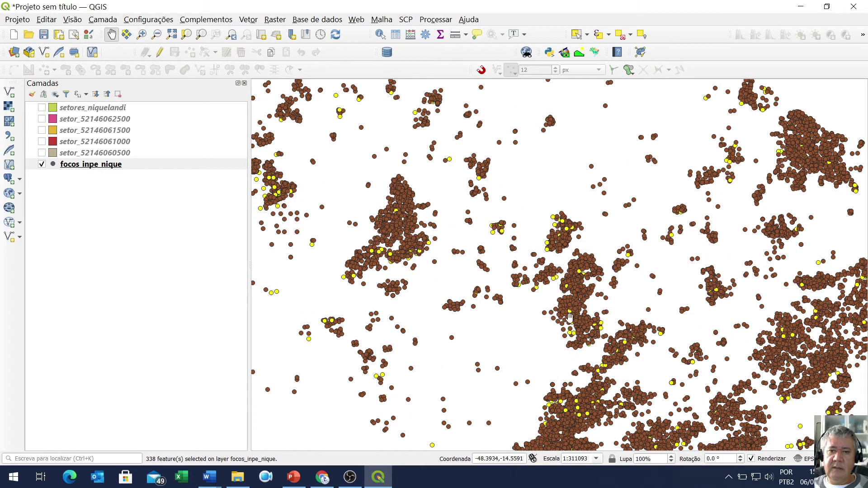
pyautogui.scroll(-1, 585, 270)
pyautogui.scroll(-2, 585, 270)
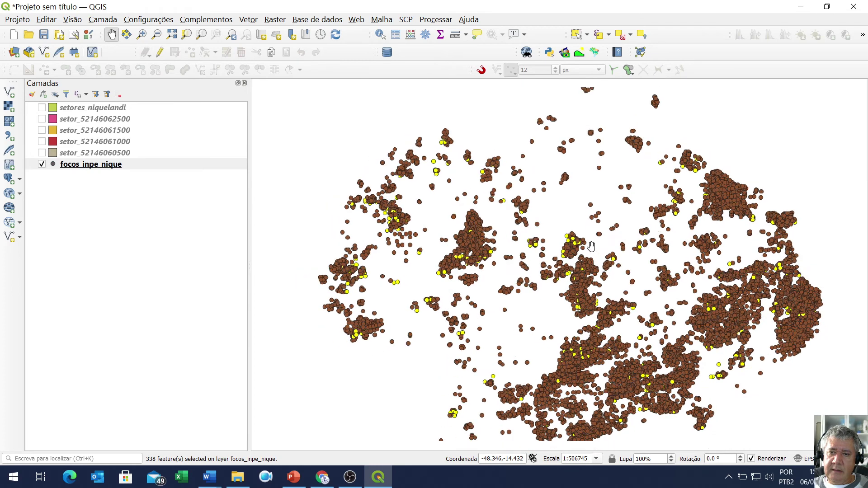
pyautogui.scroll(-1, 591, 246)
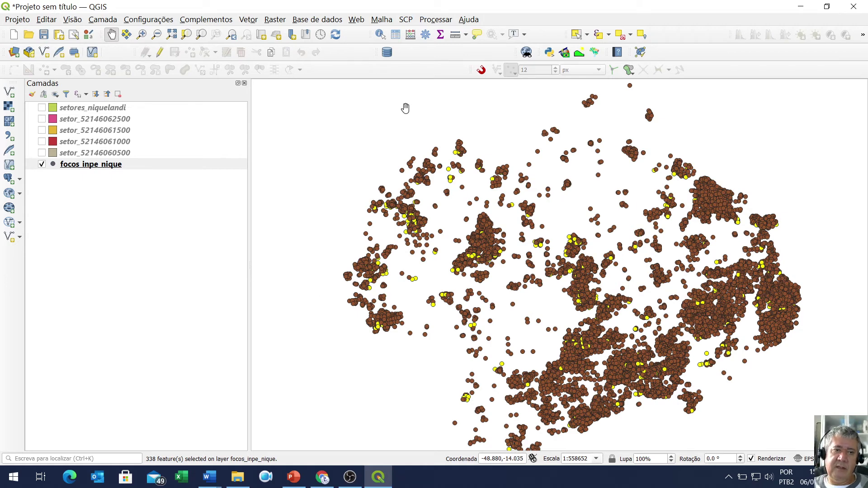
# - Set up a vector import into the public schema of BancoFgeo, taking only the selected features of focos_inpe_nique as input
pyautogui.click(388, 53)
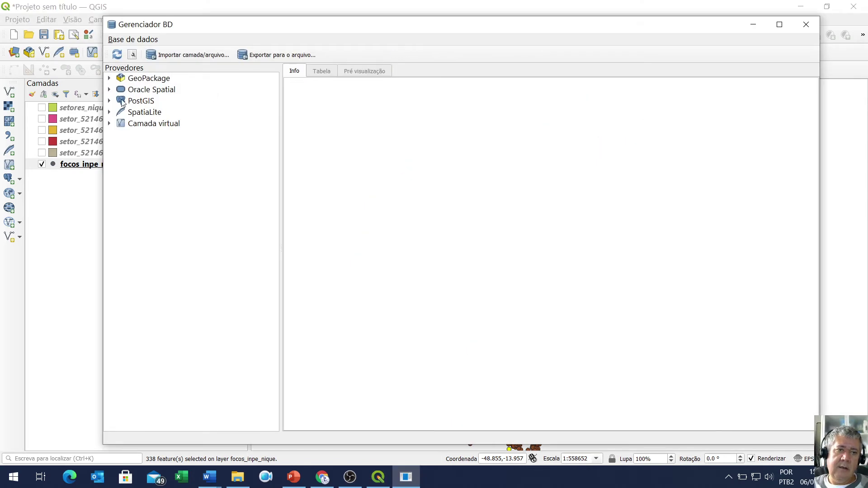
pyautogui.click(109, 101)
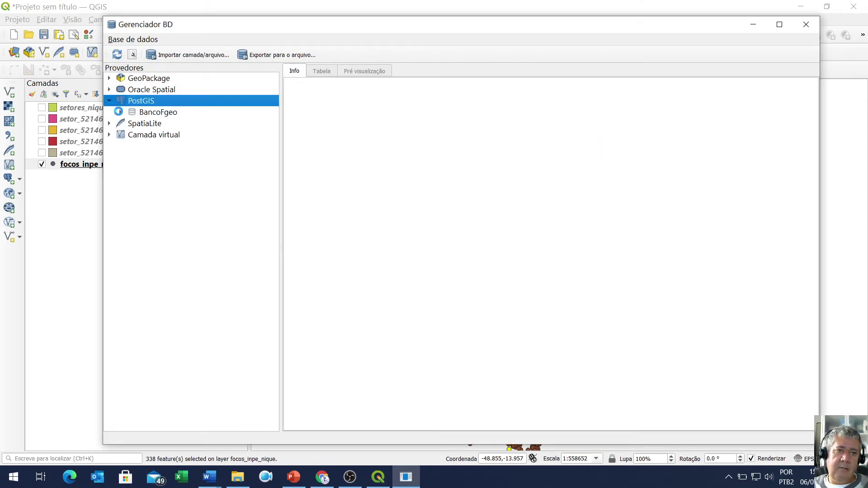
pyautogui.click(121, 113)
pyautogui.click(160, 124)
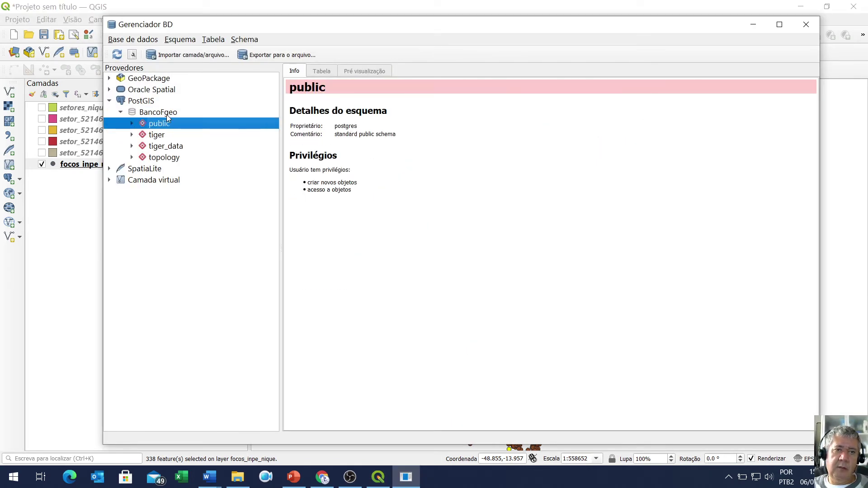
pyautogui.click(194, 55)
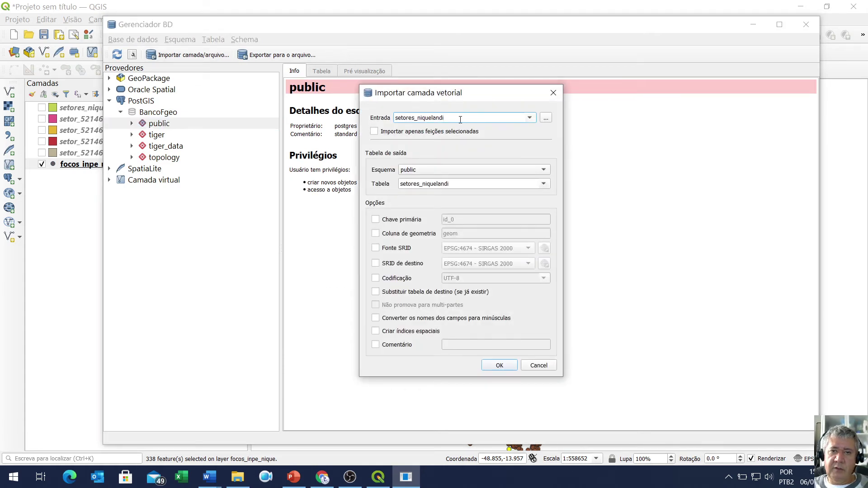
pyautogui.click(529, 118)
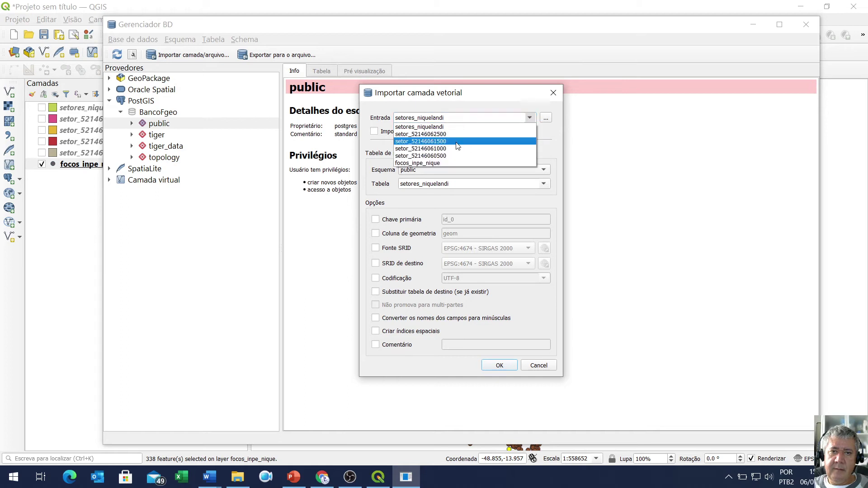
pyautogui.click(440, 163)
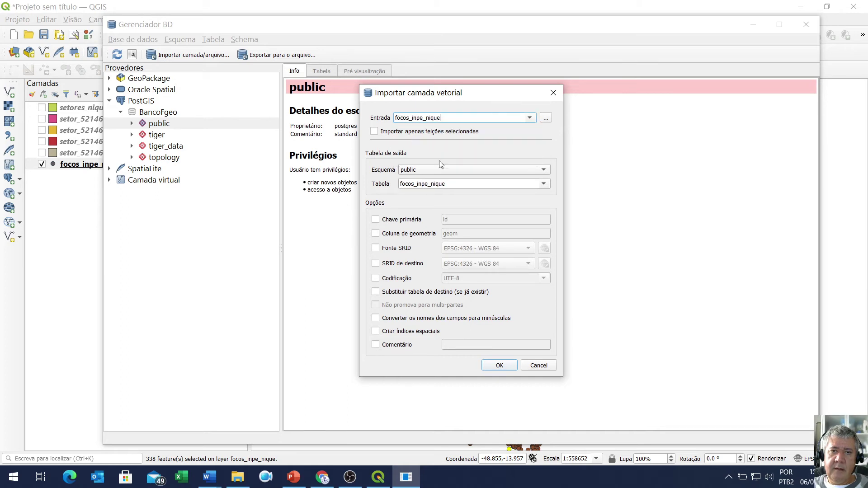
pyautogui.click(374, 132)
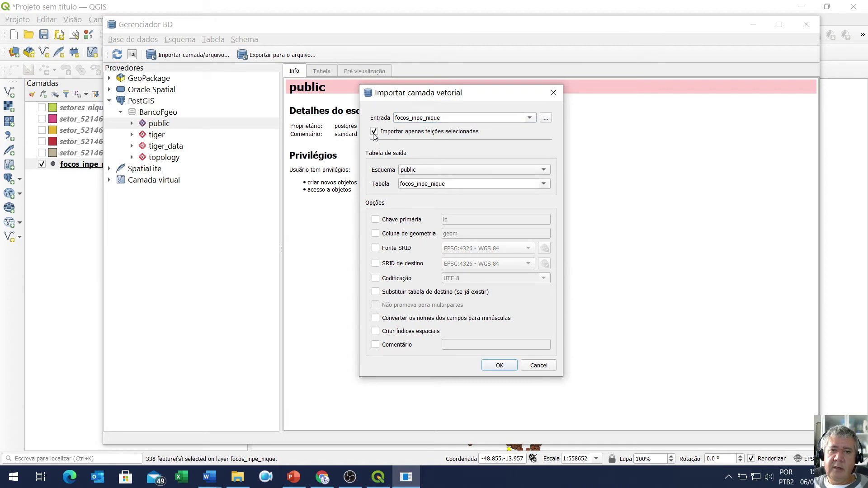
# - Name the output table focos_inpe_nique_ref, enable lowercase field names and spatial indexes, and run the import
pyautogui.click(456, 184)
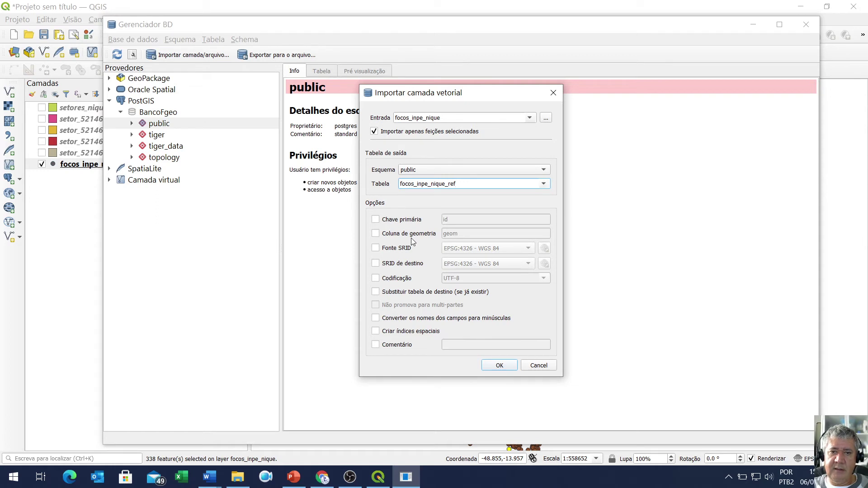
pyautogui.click(385, 319)
pyautogui.click(384, 333)
pyautogui.click(487, 364)
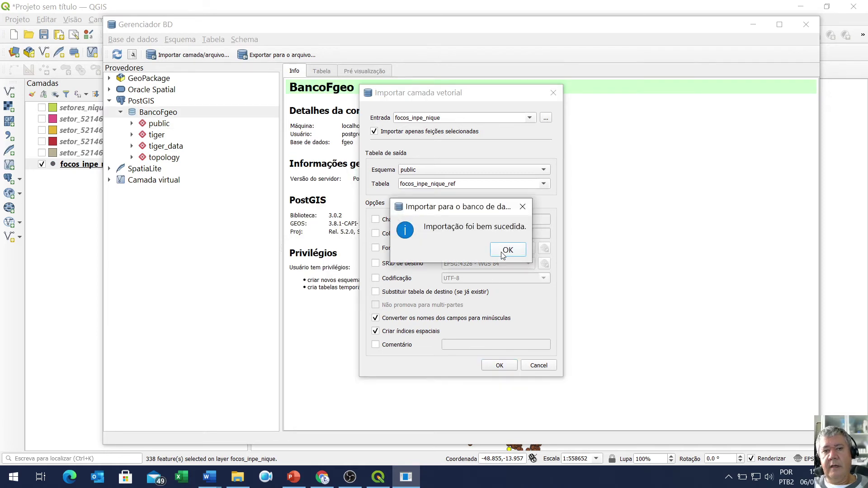
pyautogui.click(506, 250)
# - Load the focos_inpe_nique_ref table from the public schema onto the map and close the database manager
pyautogui.click(132, 123)
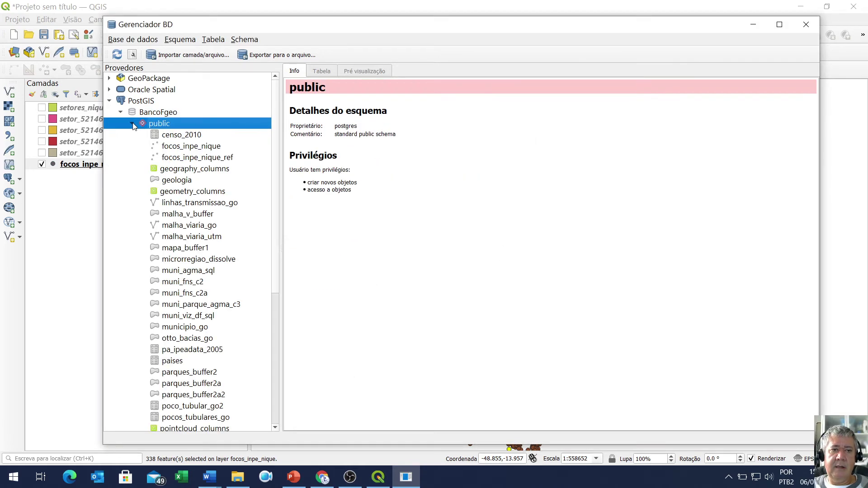
pyautogui.doubleClick(215, 158)
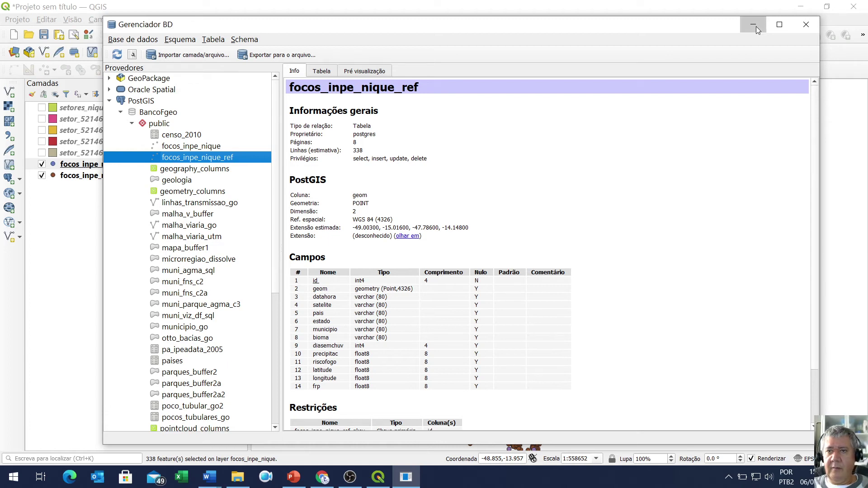
pyautogui.click(806, 25)
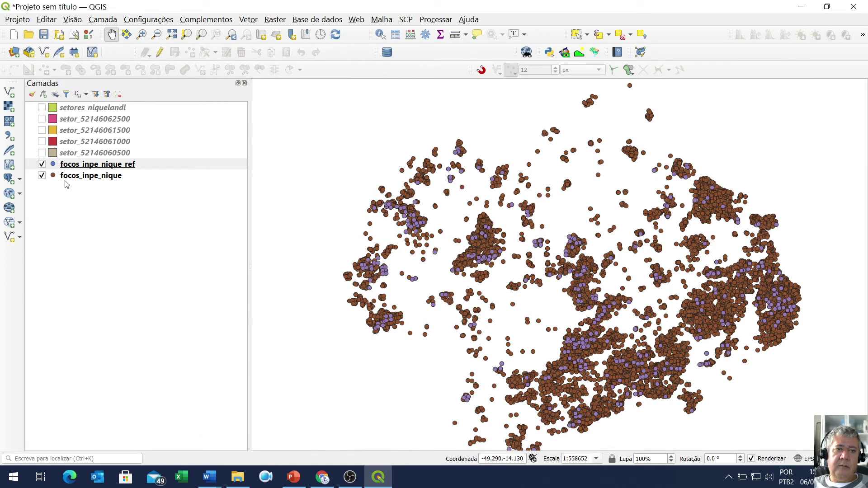
# - Briefly hide focos_inpe_nique to check the reference spots alone, and show setores_niquelandi beneath both fire spot layers
pyautogui.click(42, 176)
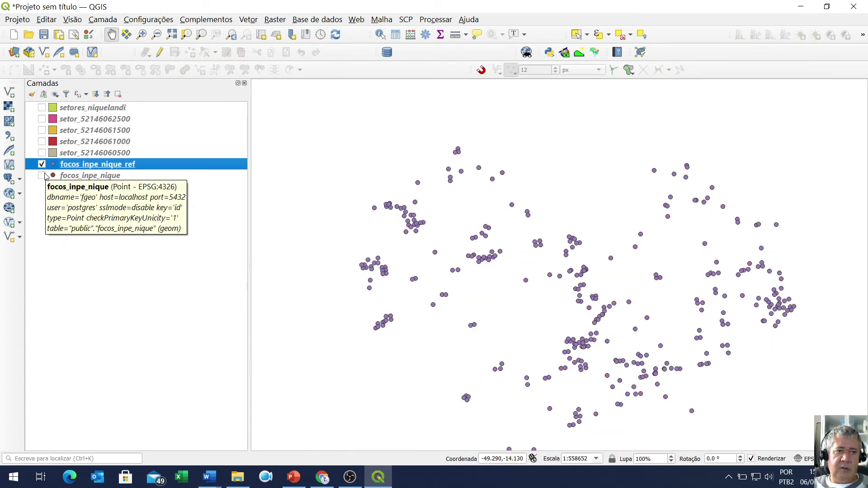
pyautogui.click(42, 176)
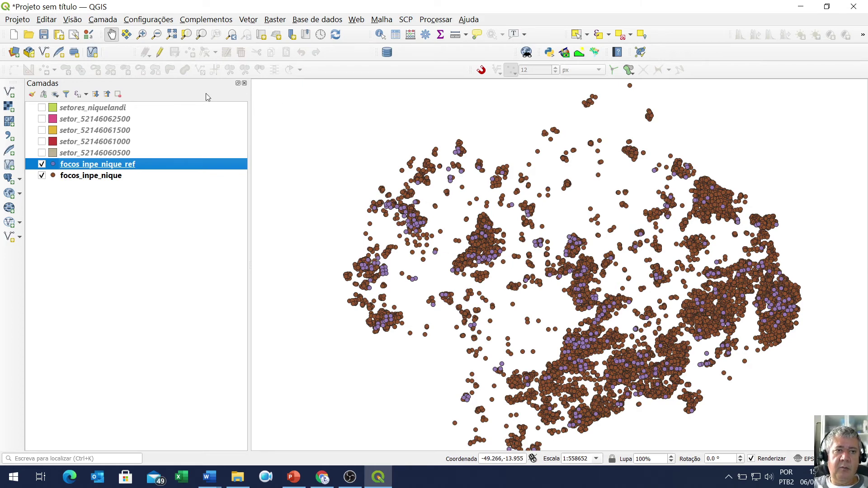
pyautogui.click(42, 108)
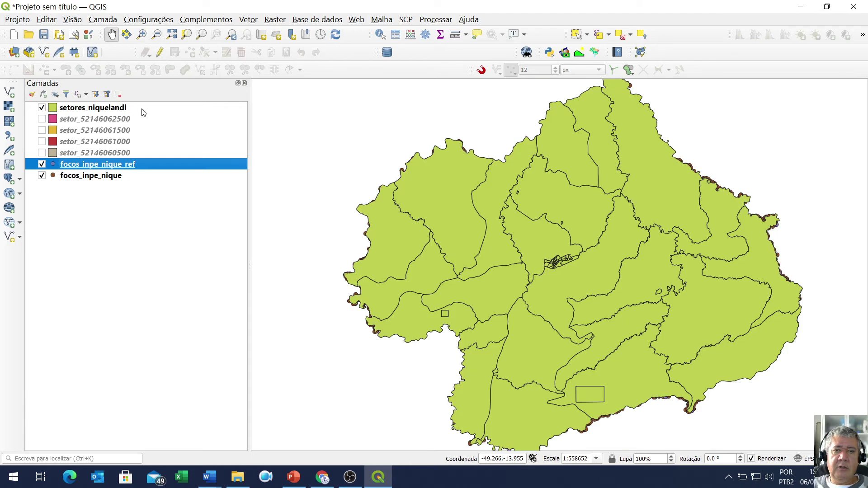
pyautogui.moveTo(78, 113); pyautogui.dragTo(103, 196)
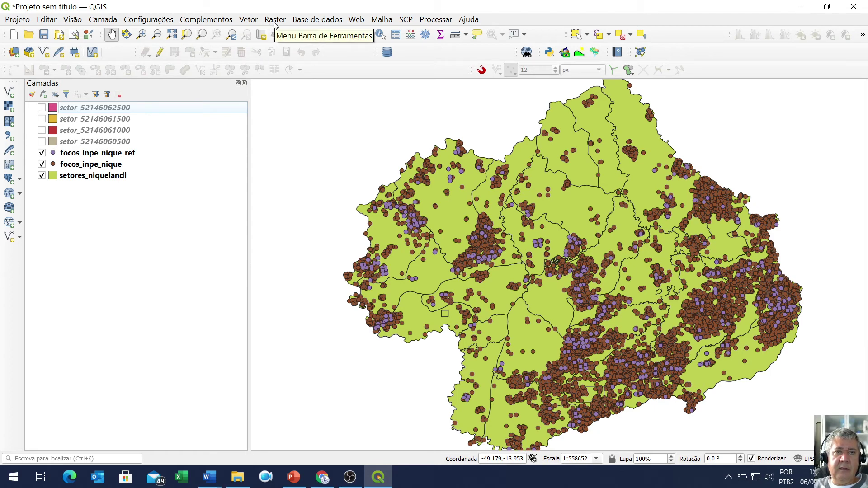
# - Start a count of points in polygons with setores_niquelandi as the polygon layer
pyautogui.click(249, 20)
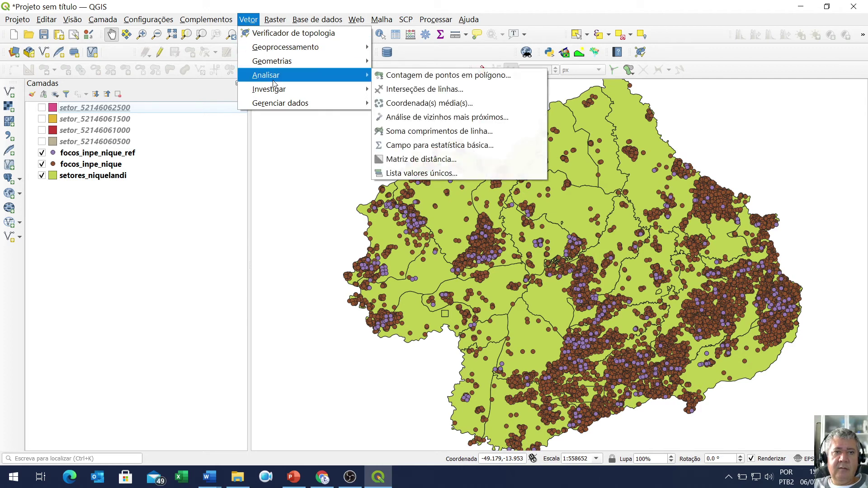
pyautogui.moveTo(271, 75)
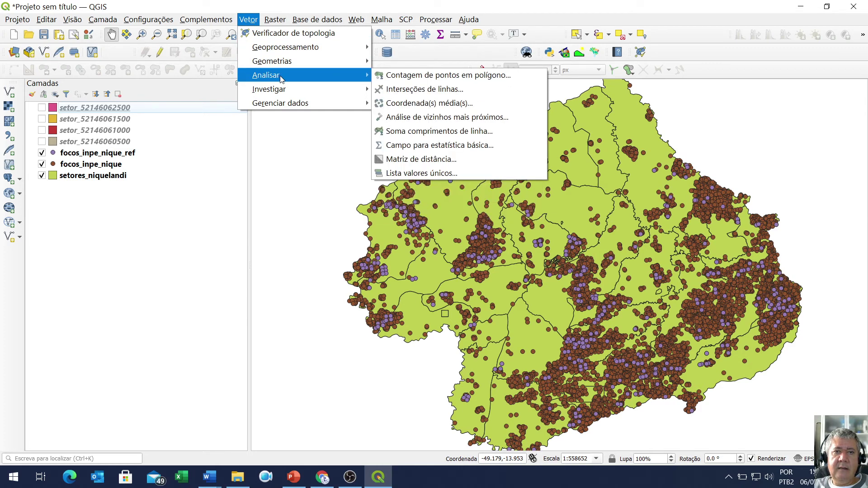
pyautogui.click(460, 79)
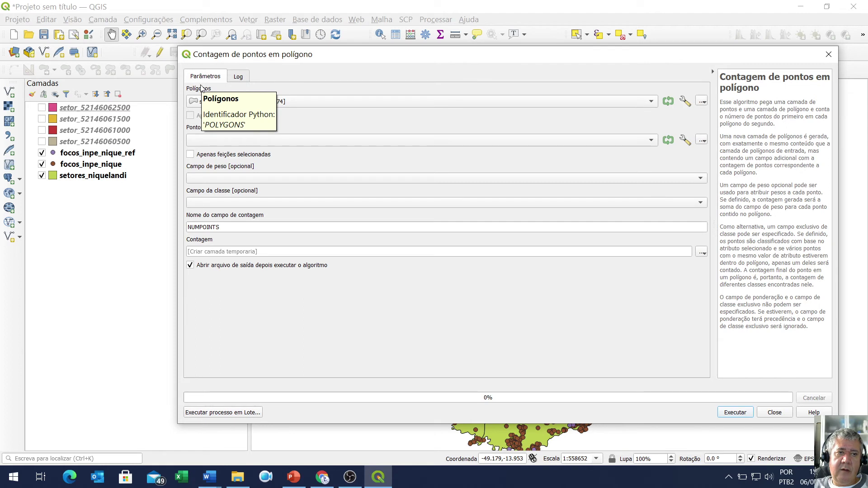
pyautogui.click(252, 102)
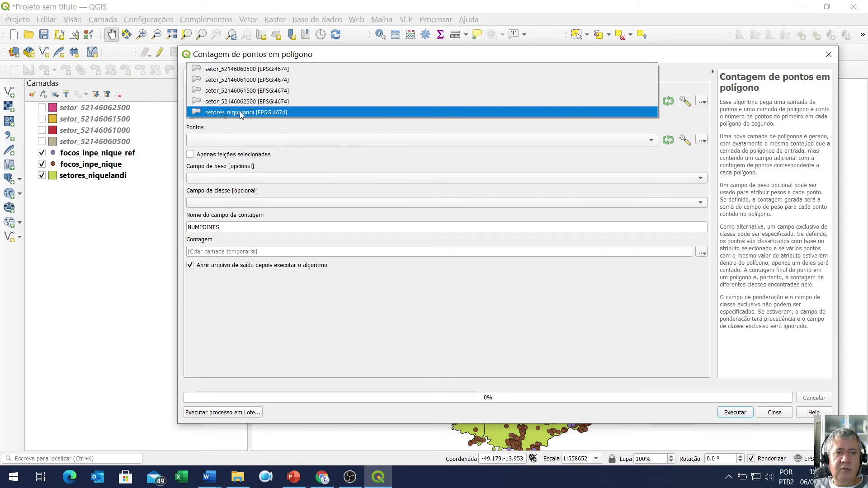
pyautogui.click(240, 112)
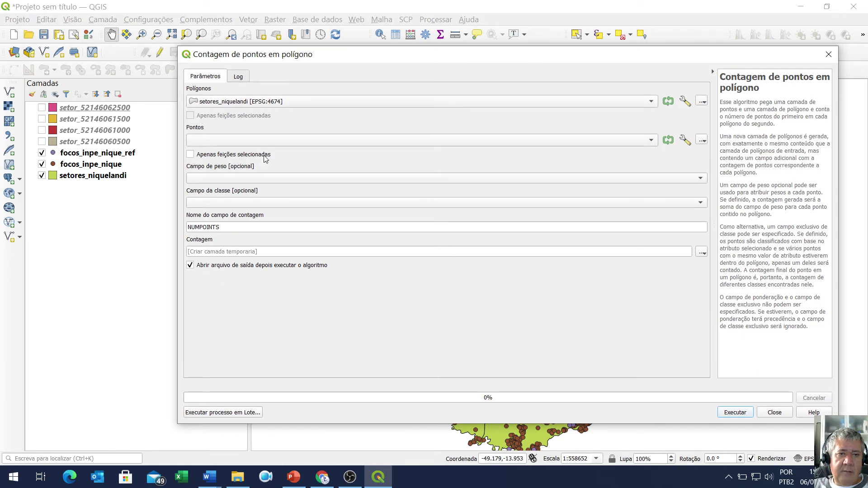
# - Set focos_inpe_nique as the points layer, trying focos_inpe_nique_ref as an alternative, and restrict the count to selected features
pyautogui.click(216, 141)
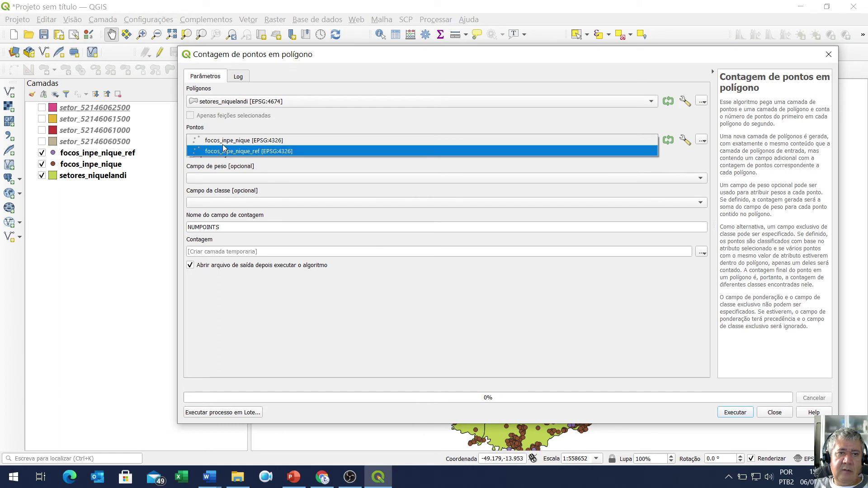
pyautogui.click(235, 142)
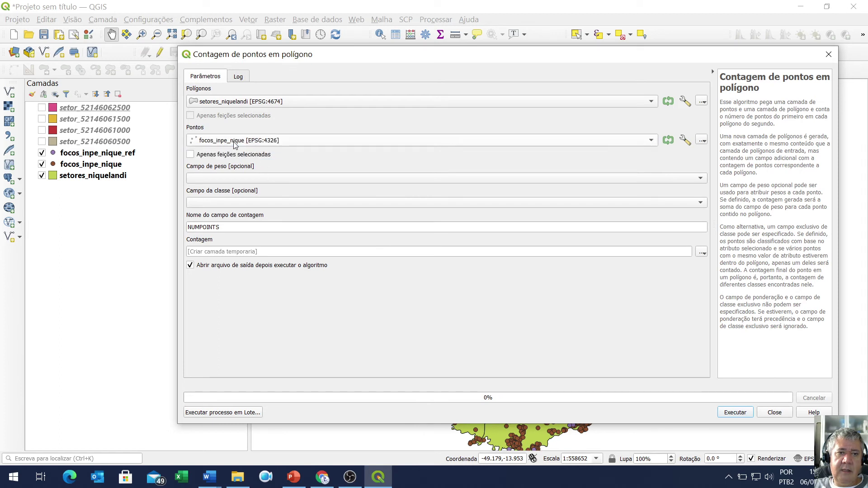
pyautogui.click(190, 155)
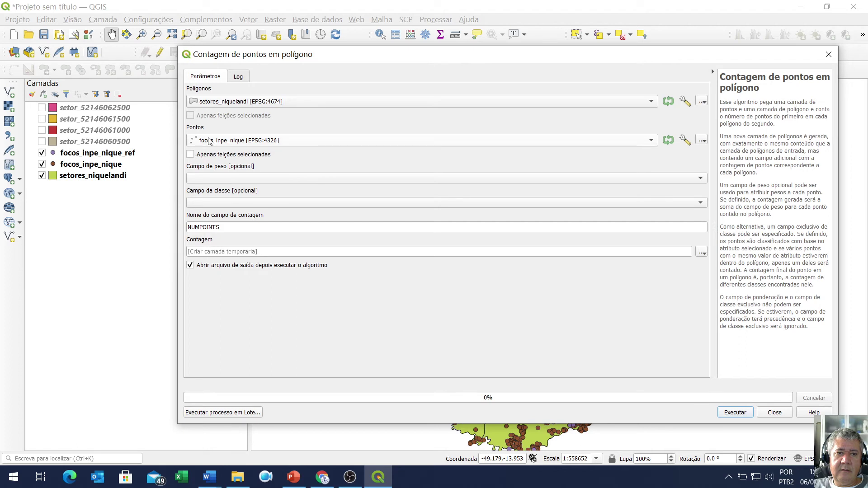
pyautogui.click(210, 141)
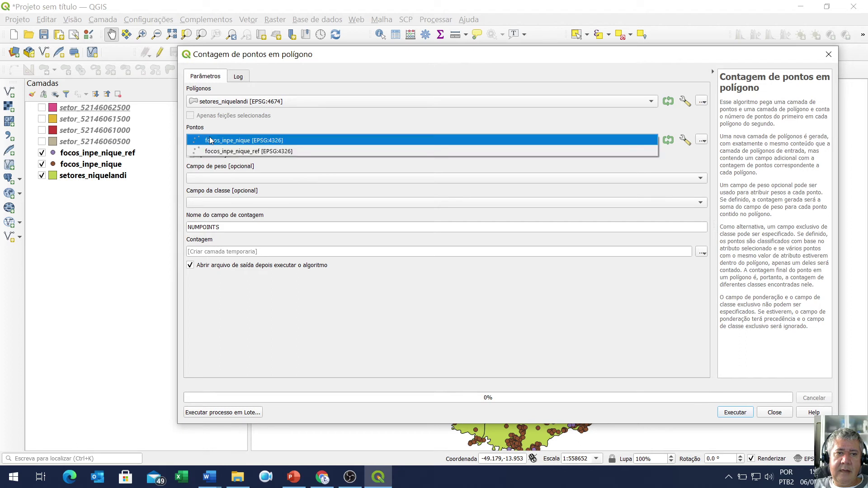
pyautogui.click(240, 152)
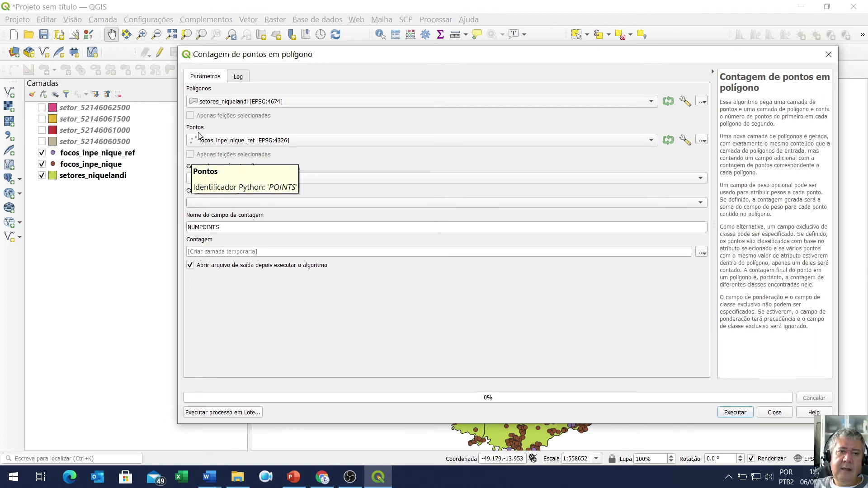
pyautogui.click(217, 142)
pyautogui.click(222, 131)
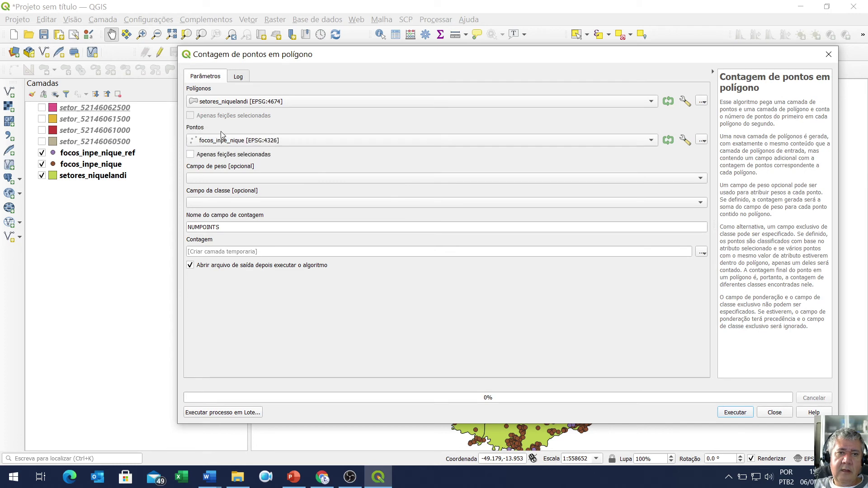
pyautogui.click(193, 159)
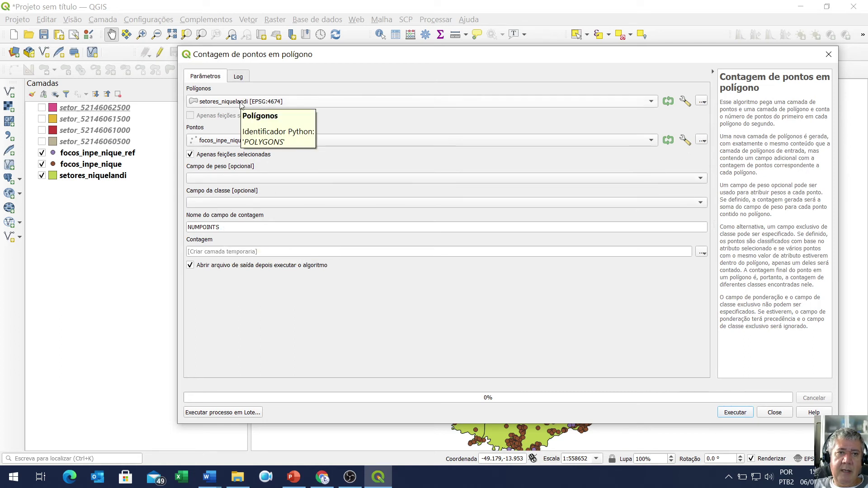
# - Name the count field num_focos_ref
pyautogui.click(248, 227)
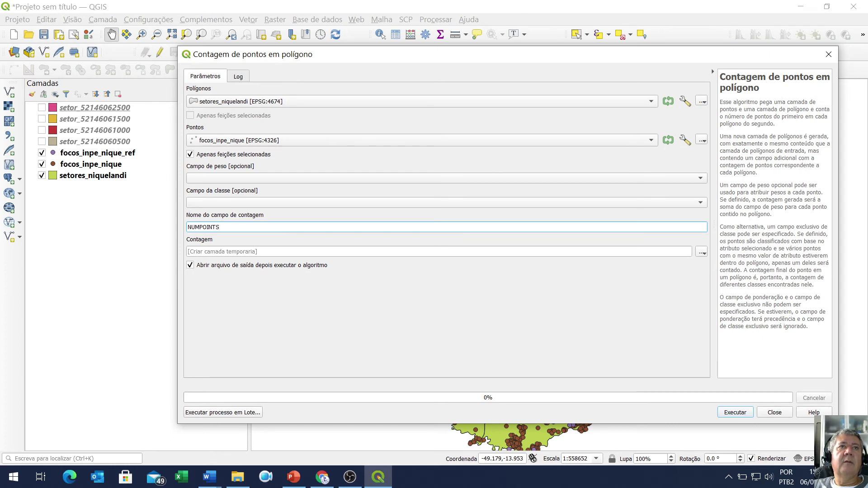
pyautogui.hotkey('alt', 'Tab')
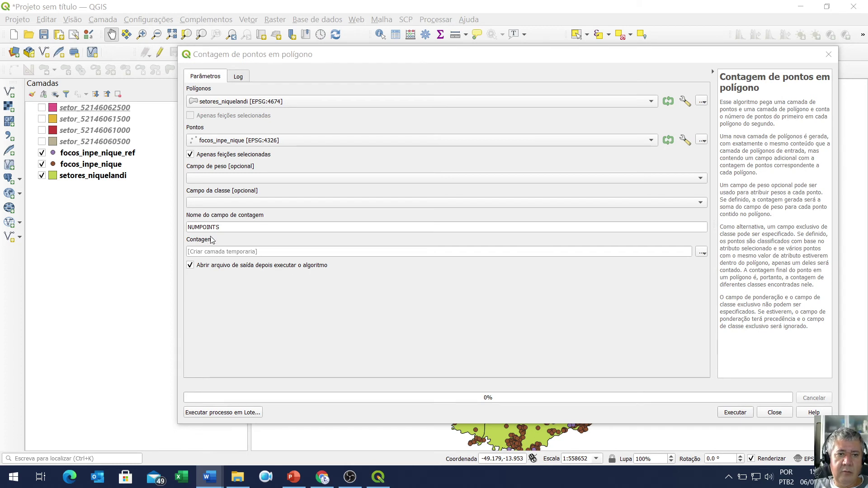
pyautogui.hotkey('alt', 'Tab')
pyautogui.write('num_focos_ref')
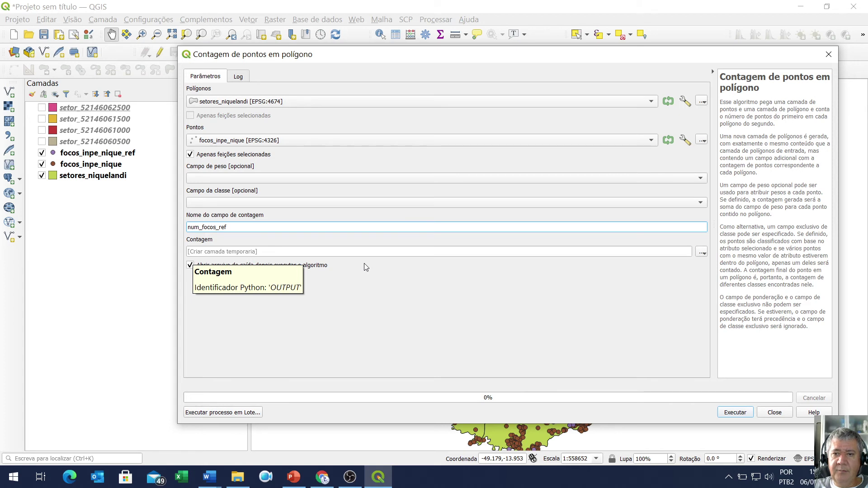
# - Review the output destination options, keep the temporary layer as output, and run the point count
pyautogui.click(702, 254)
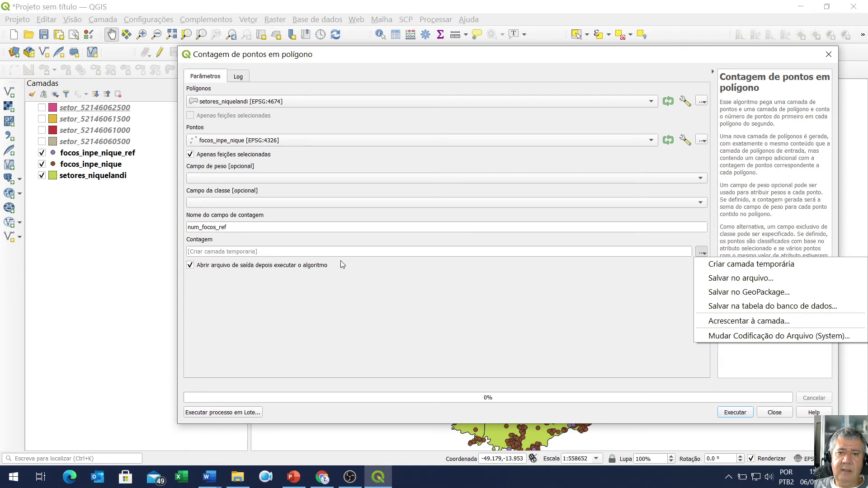
pyautogui.click(419, 291)
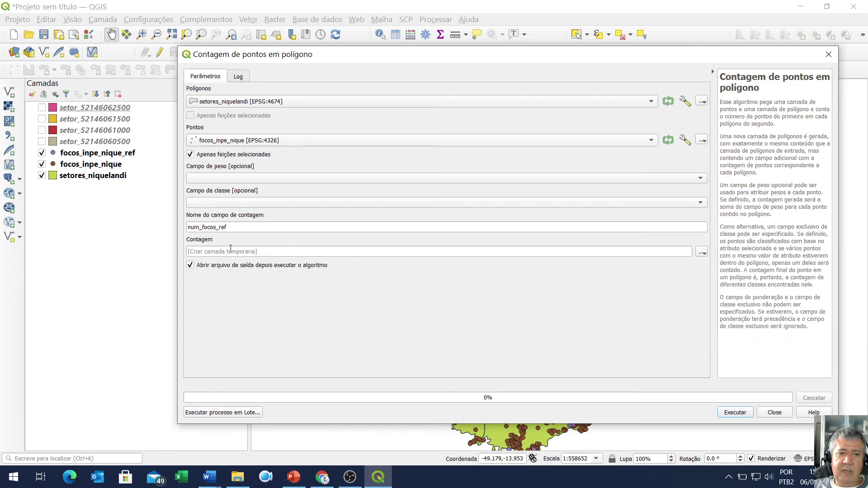
pyautogui.click(192, 251)
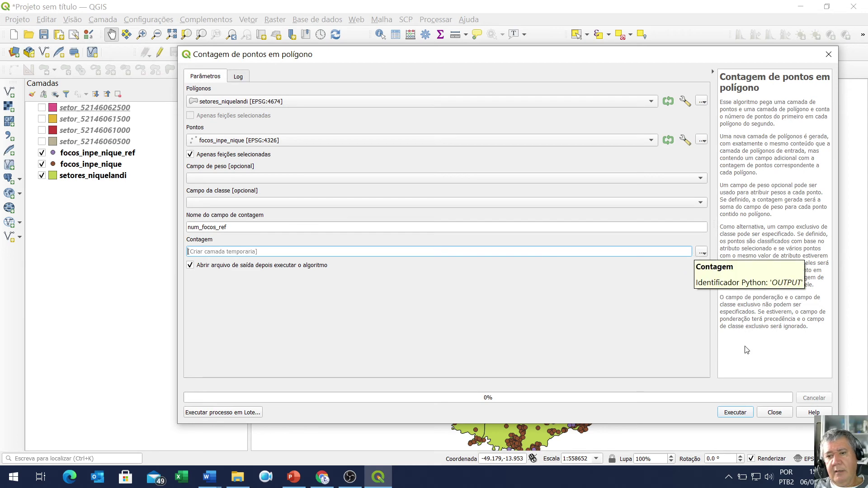
pyautogui.click(736, 416)
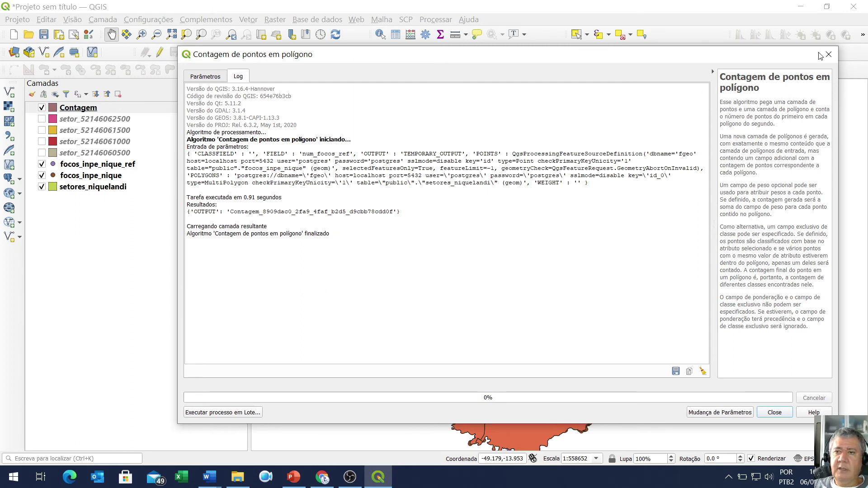
# - Hide the focos_inpe_nique_ref, focos_inpe_nique and setores_niquelandi layers so only the Contagem layer is shown on the map
pyautogui.moveTo(516, 61); pyautogui.dragTo(518, 456)
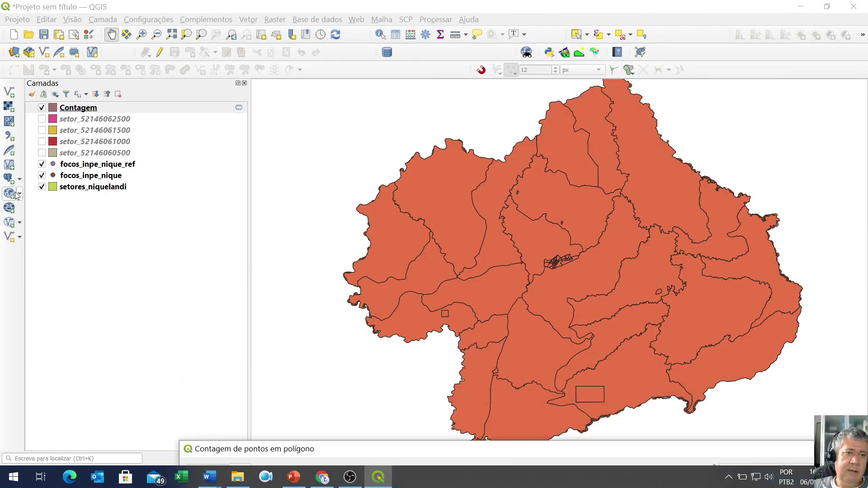
pyautogui.click(42, 164)
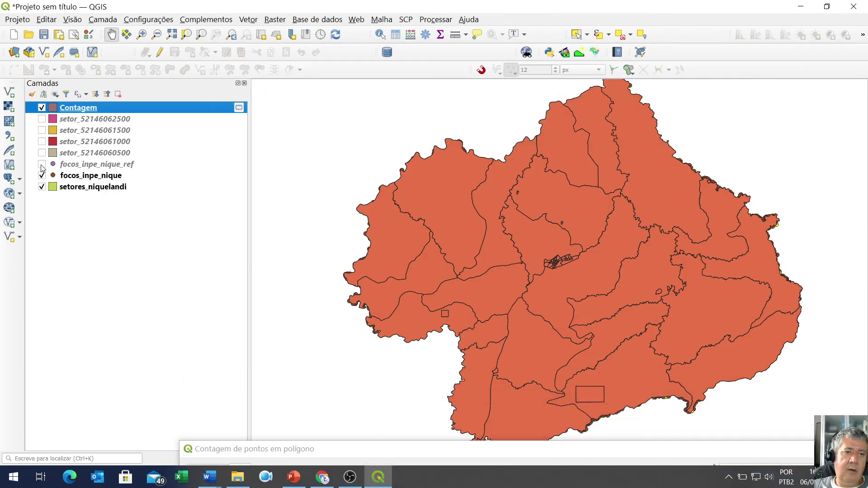
pyautogui.click(42, 176)
pyautogui.click(42, 187)
pyautogui.click(41, 108)
pyautogui.click(42, 108)
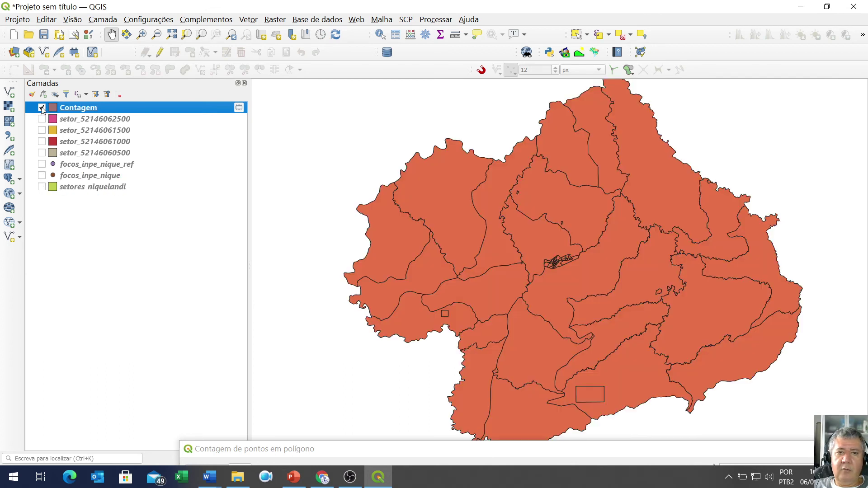
# - Open the attribute table of the Contagem layer, enlarge it, and sort the records by num_focos_ref in descending order
pyautogui.rightClick(92, 109)
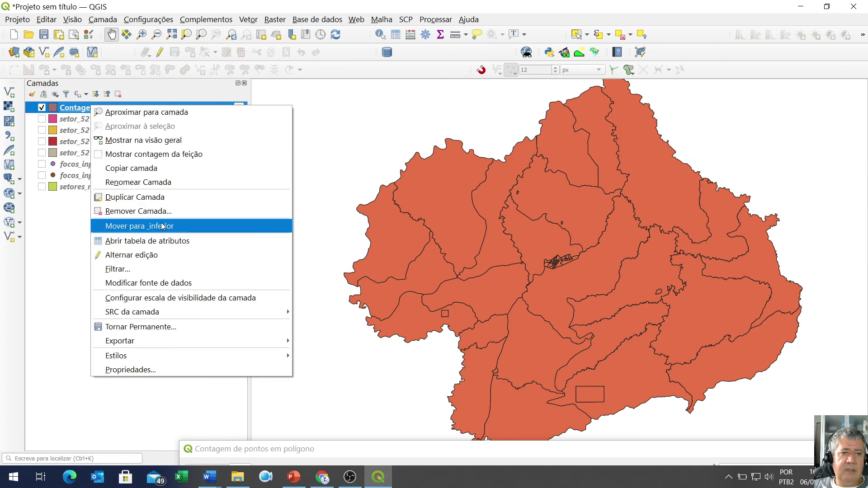
pyautogui.click(184, 244)
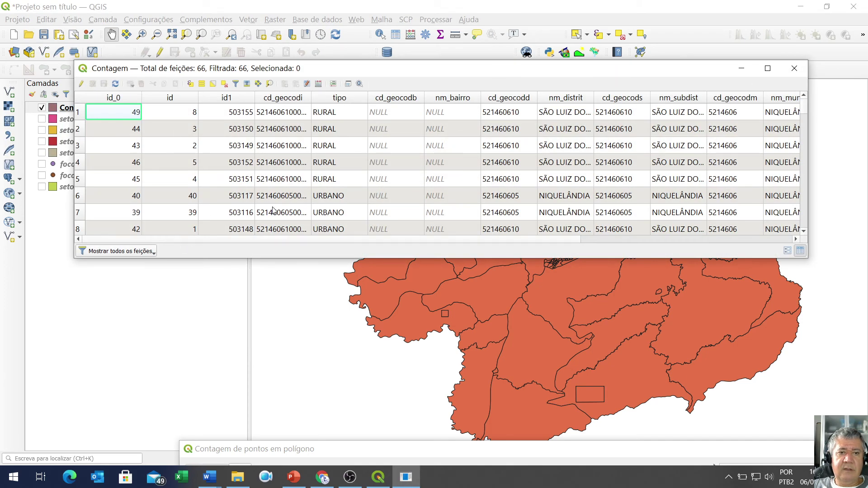
pyautogui.moveTo(143, 243); pyautogui.dragTo(350, 260)
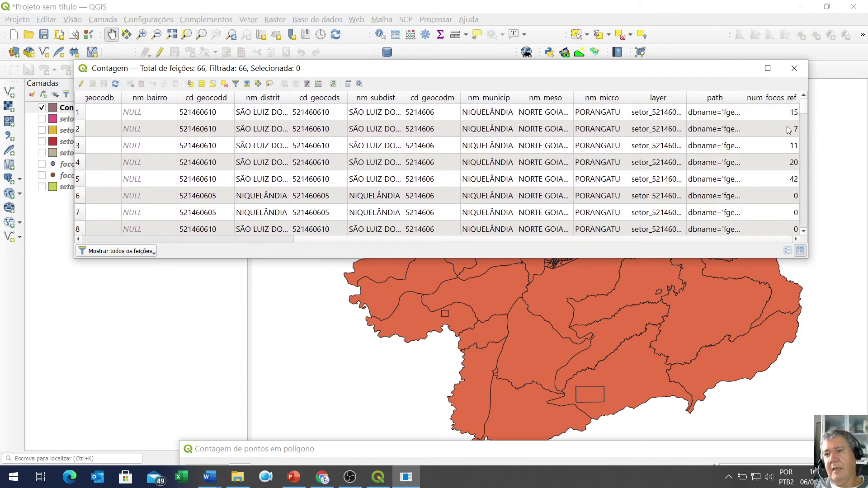
pyautogui.click(767, 100)
pyautogui.click(767, 99)
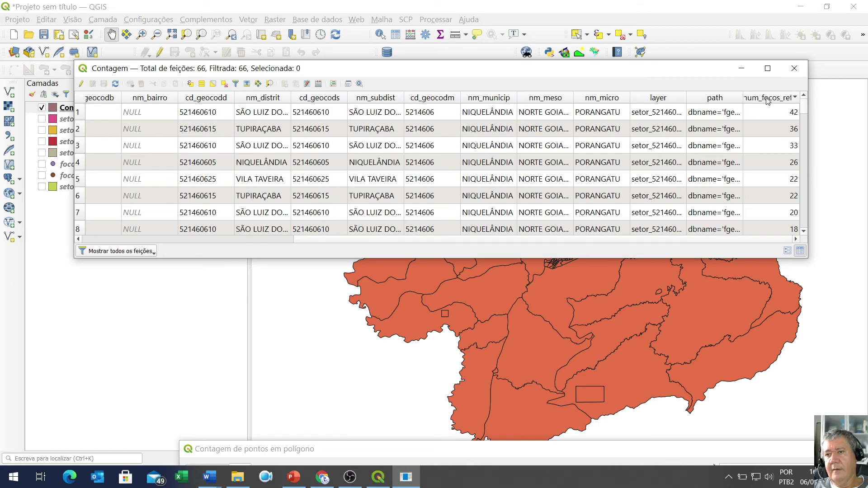
pyautogui.moveTo(810, 261); pyautogui.dragTo(847, 322)
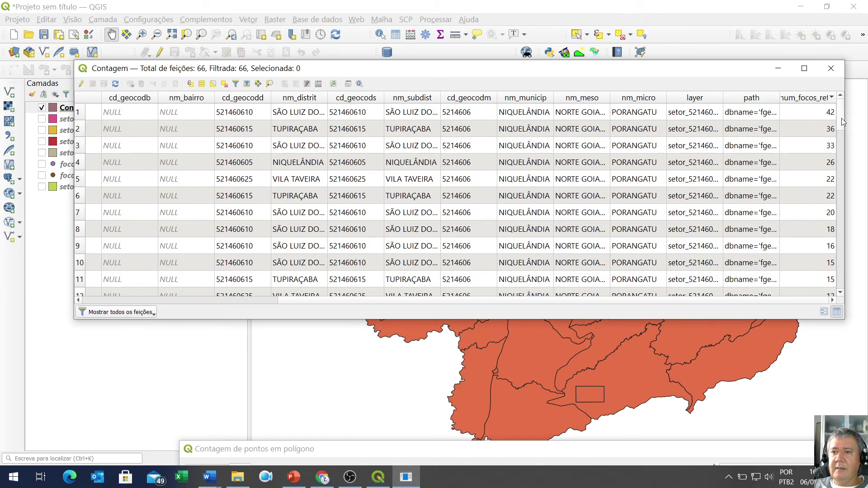
pyautogui.moveTo(778, 94)
pyautogui.mouseDown()
pyautogui.moveTo(789, 92)
pyautogui.moveTo(780, 93)
pyautogui.mouseUp()
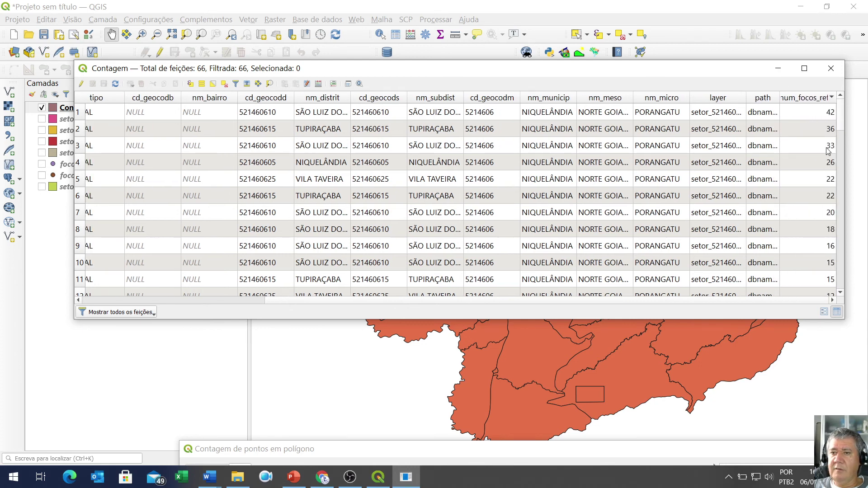
pyautogui.click(812, 98)
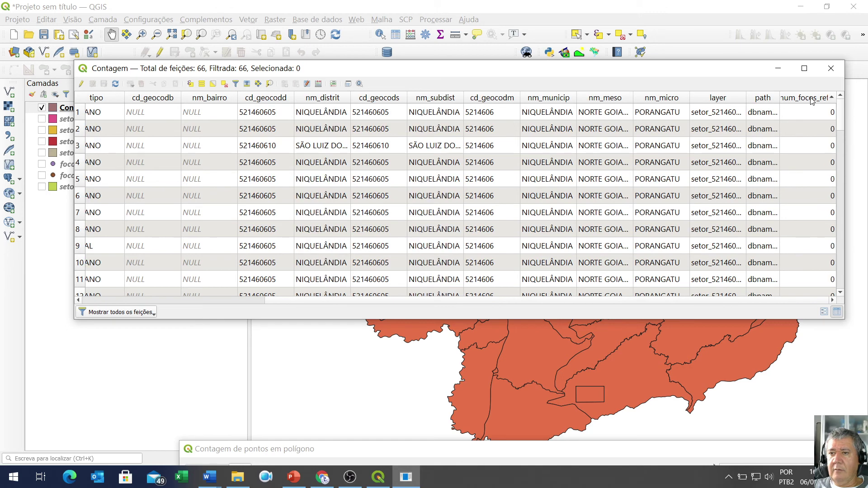
pyautogui.click(812, 99)
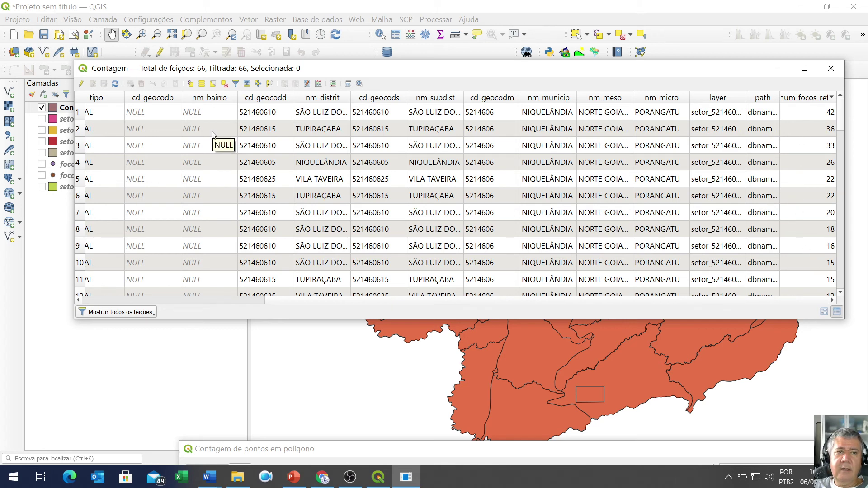
# - Select the three sectors with the highest num_focos_ref values in the Contagem table and uncover the map
pyautogui.click(79, 116)
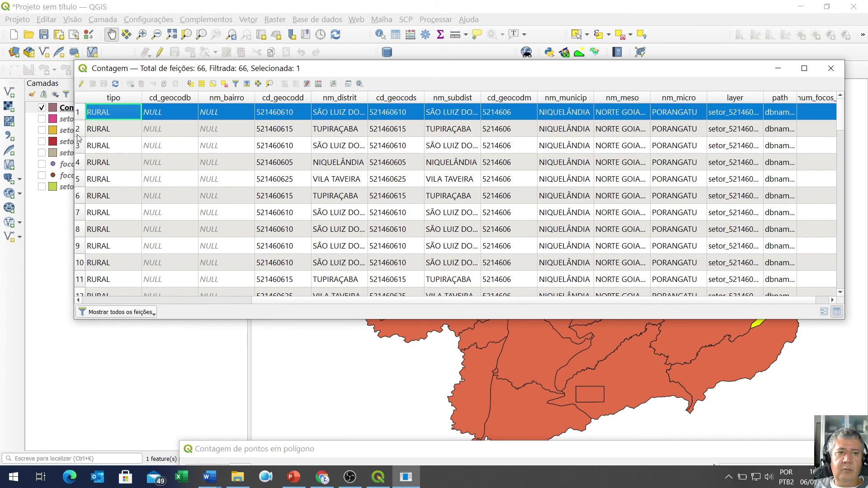
pyautogui.keyDown('ctrl'); pyautogui.click(79, 132); pyautogui.keyUp('ctrl')
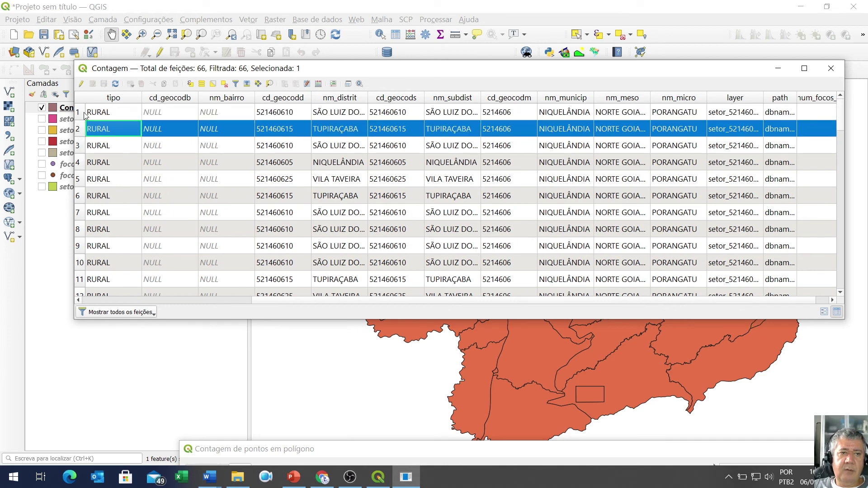
pyautogui.click(83, 114)
pyautogui.click(79, 132)
pyautogui.keyDown('ctrl'); pyautogui.click(79, 117); pyautogui.keyUp('ctrl')
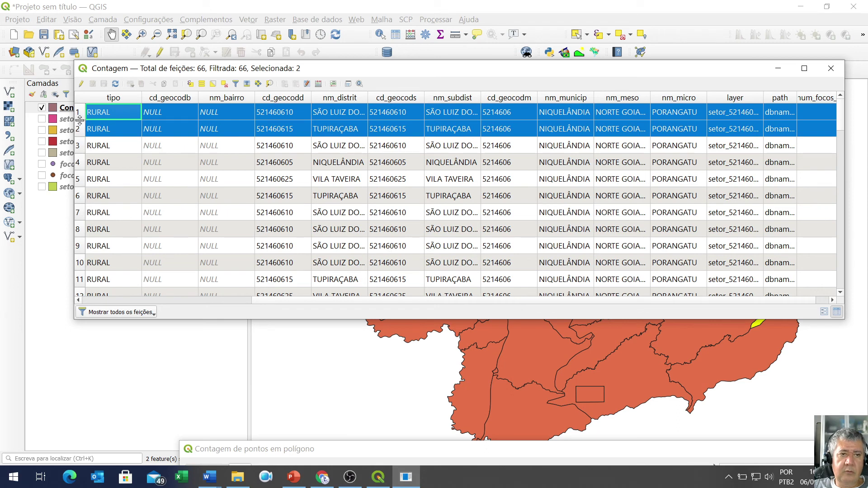
pyautogui.keyDown('ctrl'); pyautogui.click(80, 147); pyautogui.keyUp('ctrl')
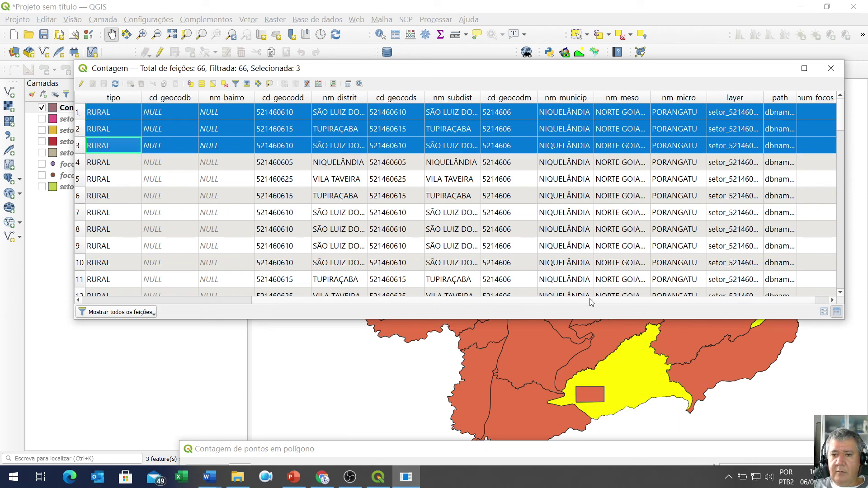
pyautogui.hscroll(1, 590, 302)
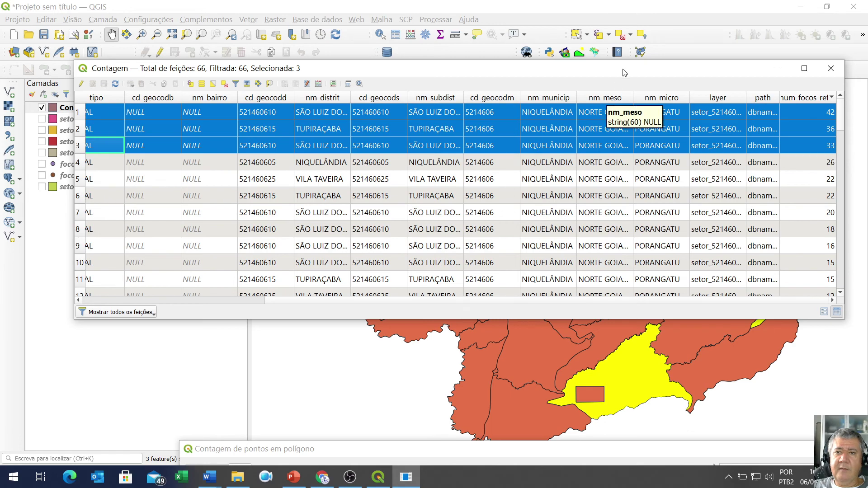
pyautogui.click(778, 68)
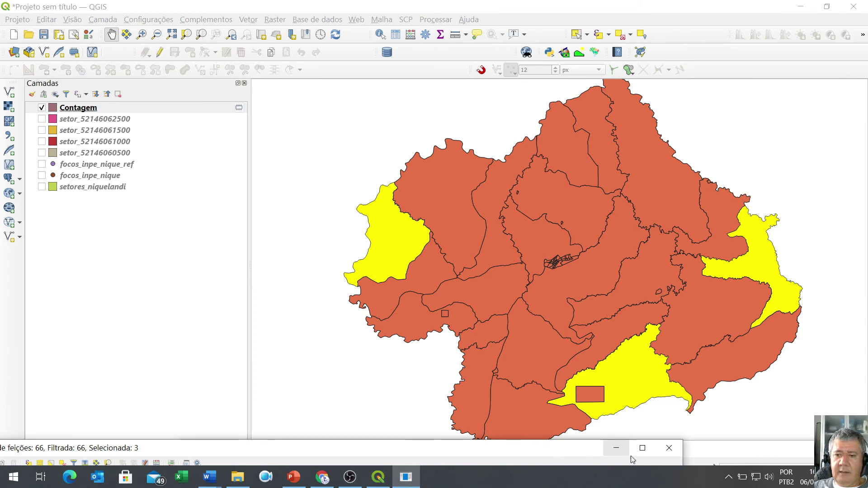
# - Examine the sector codes and fire spot counts of the three selected records, widening the cd_geocodd column, and their locations on the map
pyautogui.doubleClick(534, 450)
pyautogui.moveTo(657, 265); pyautogui.dragTo(695, 232)
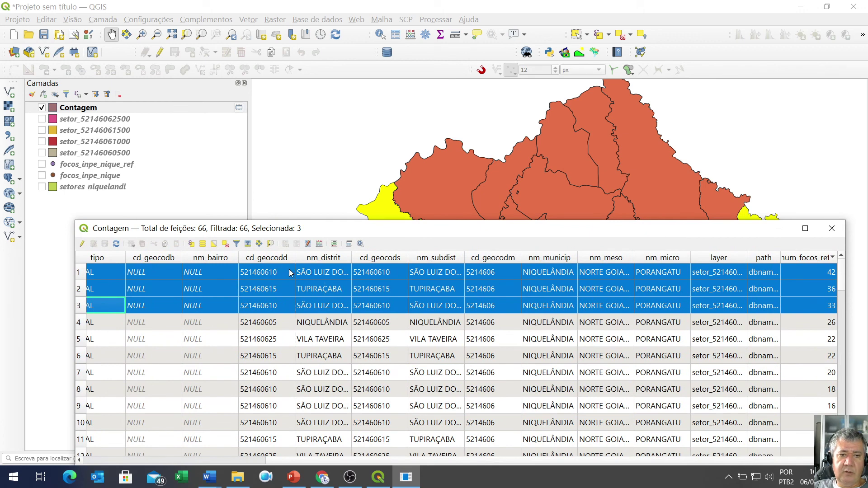
pyautogui.moveTo(297, 256); pyautogui.dragTo(329, 257)
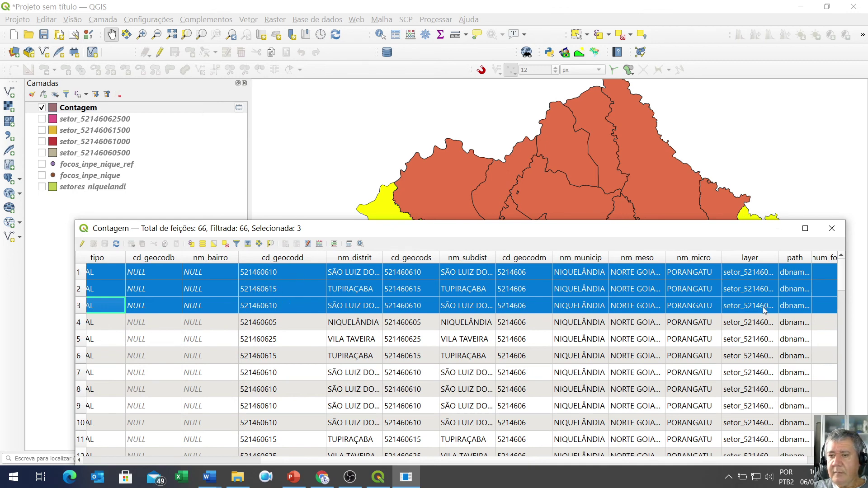
pyautogui.hscroll(1, 735, 467)
pyautogui.hscroll(2, 735, 467)
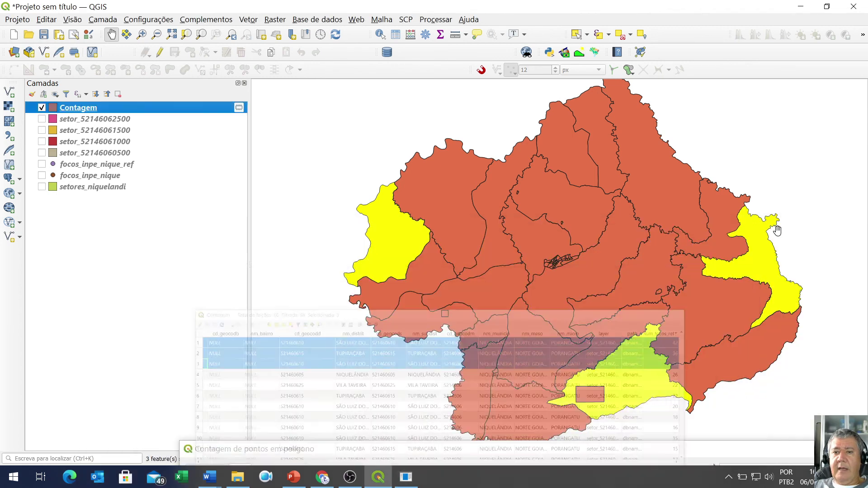
pyautogui.click(779, 228)
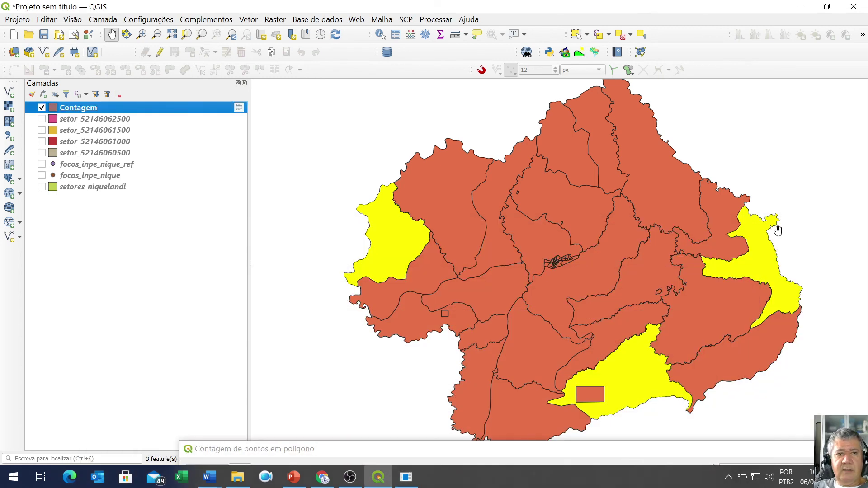
# - Return to the point count parameters and set the output to a database table in the public schema of BancoFgeo
pyautogui.moveTo(617, 457); pyautogui.dragTo(591, 67)
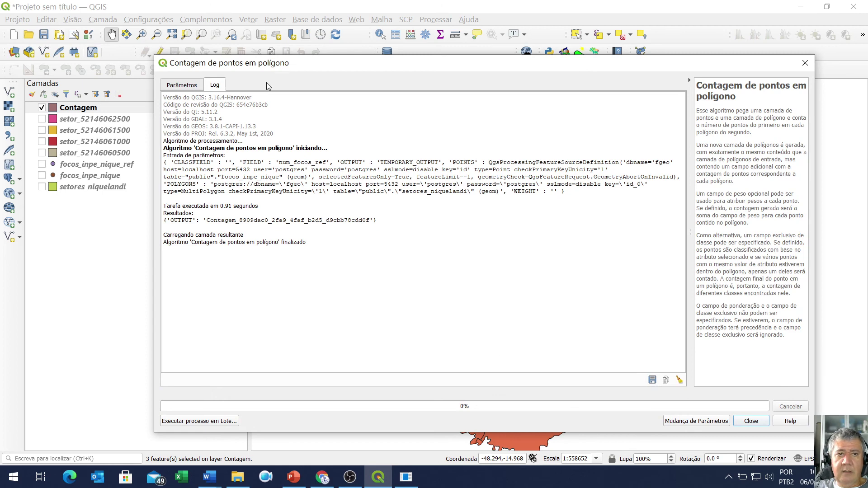
pyautogui.click(190, 87)
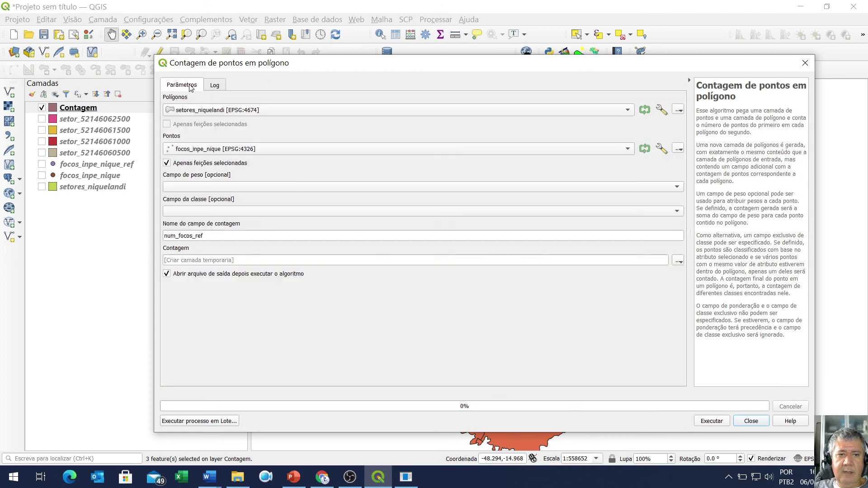
pyautogui.click(680, 261)
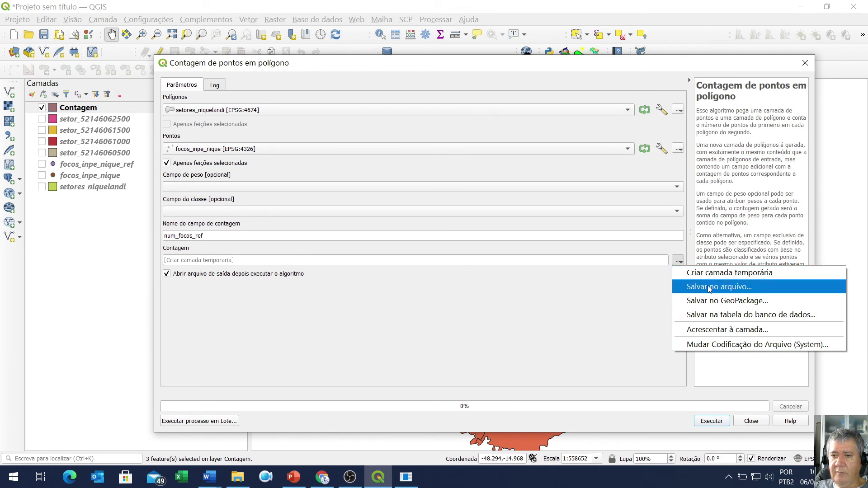
pyautogui.click(737, 315)
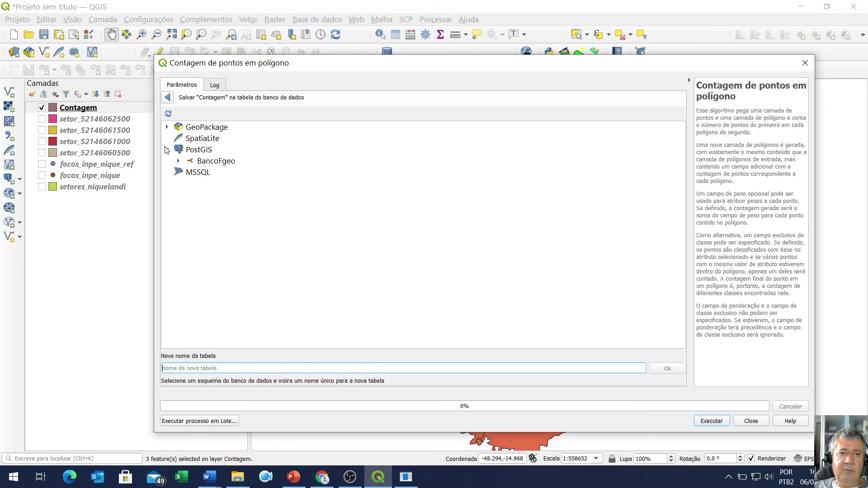
pyautogui.click(197, 152)
pyautogui.click(207, 160)
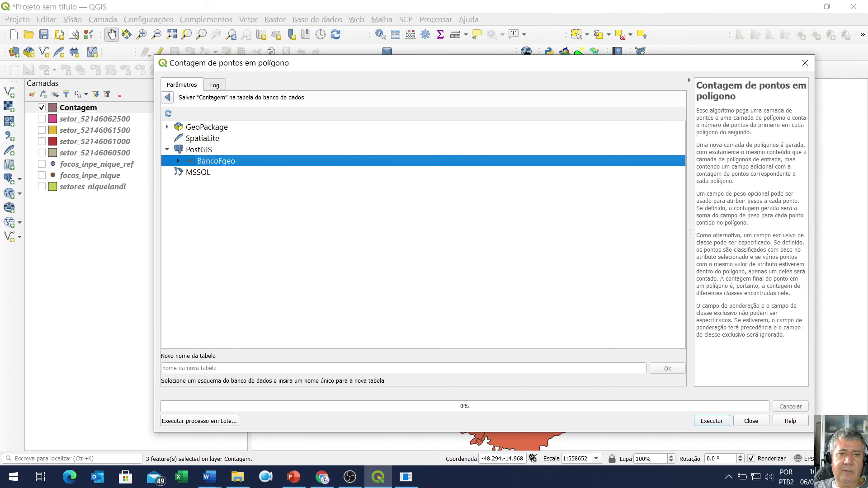
pyautogui.click(178, 161)
pyautogui.click(223, 175)
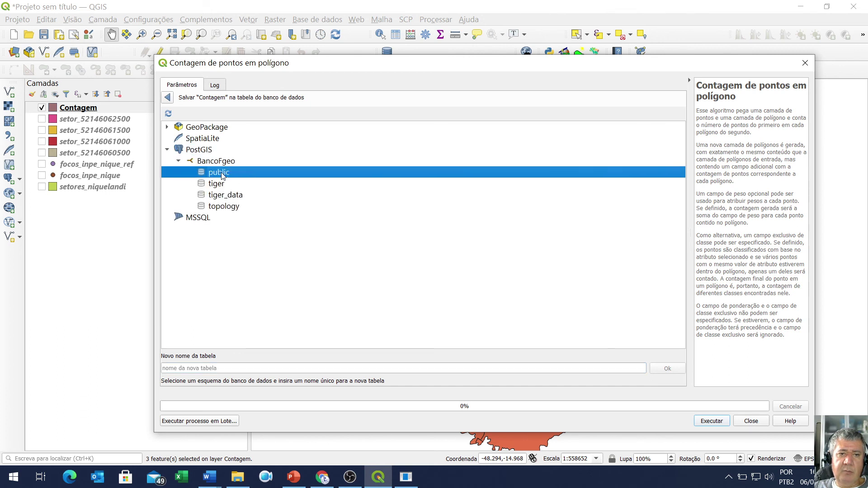
# - Name the new output table conta_focos_ref, run the point count, and close the dialog
pyautogui.click(200, 369)
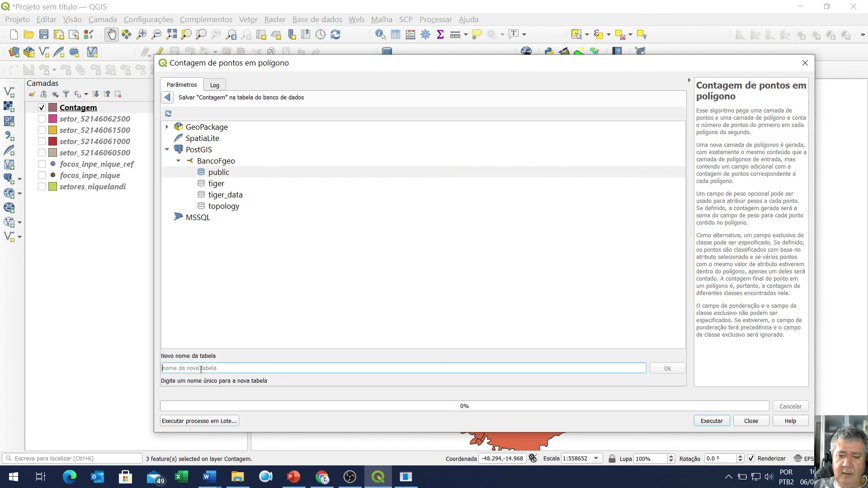
pyautogui.write('conta_focos')
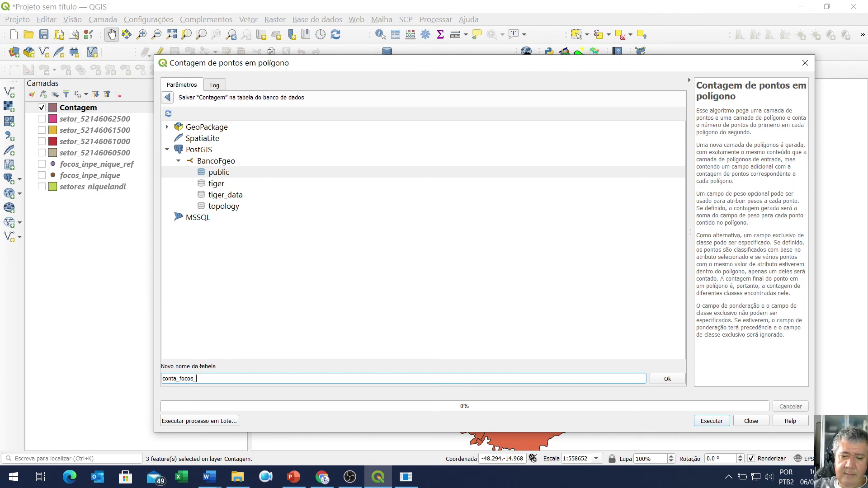
pyautogui.write('_ref')
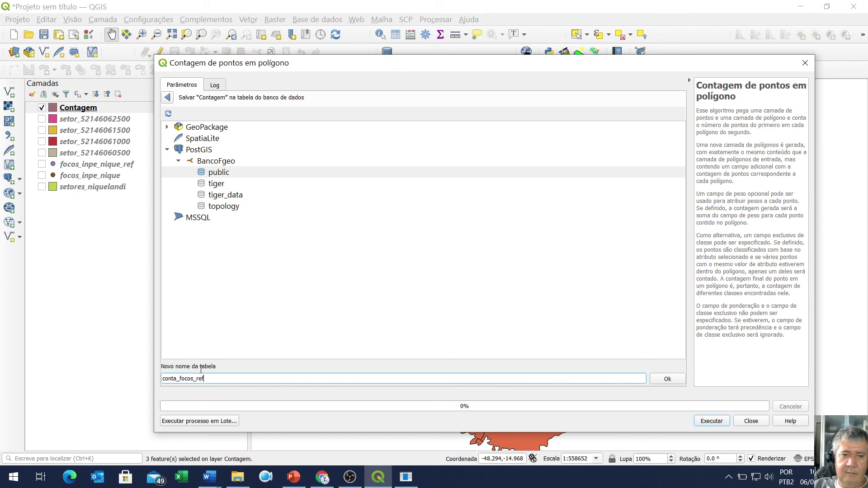
pyautogui.click(713, 422)
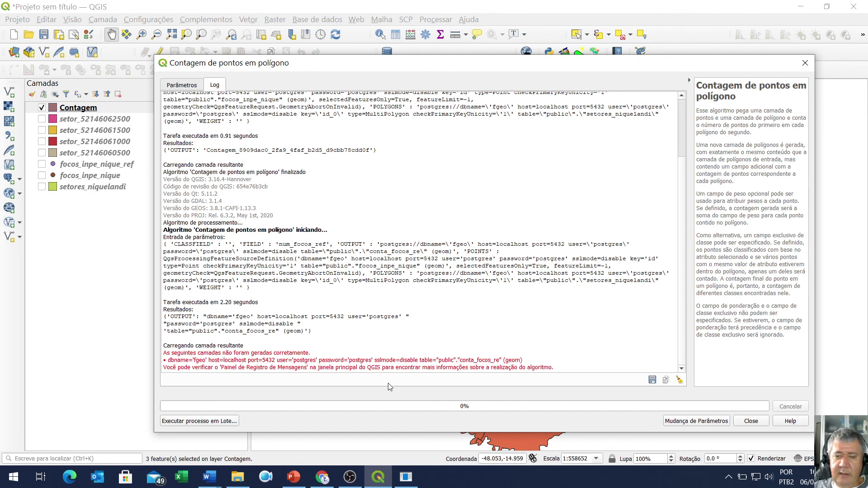
pyautogui.click(755, 423)
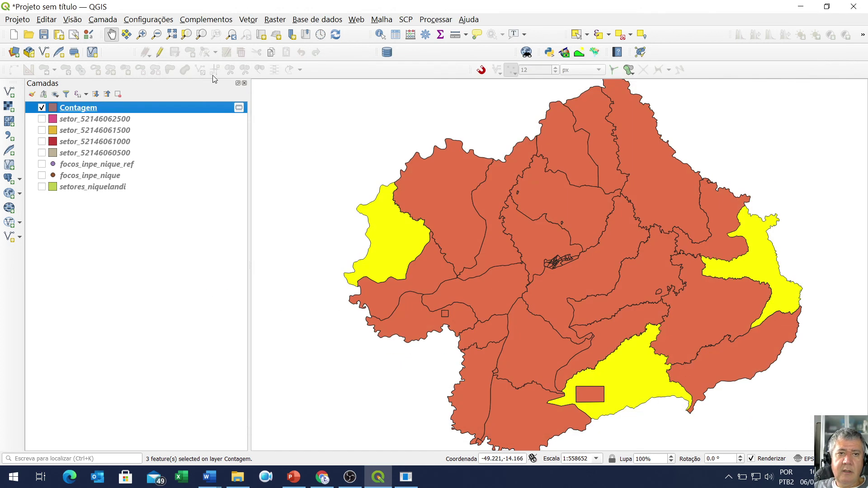
# - Open the database manager and list the tables in the public schema of the PostGIS connection BancoFgeo
pyautogui.click(388, 53)
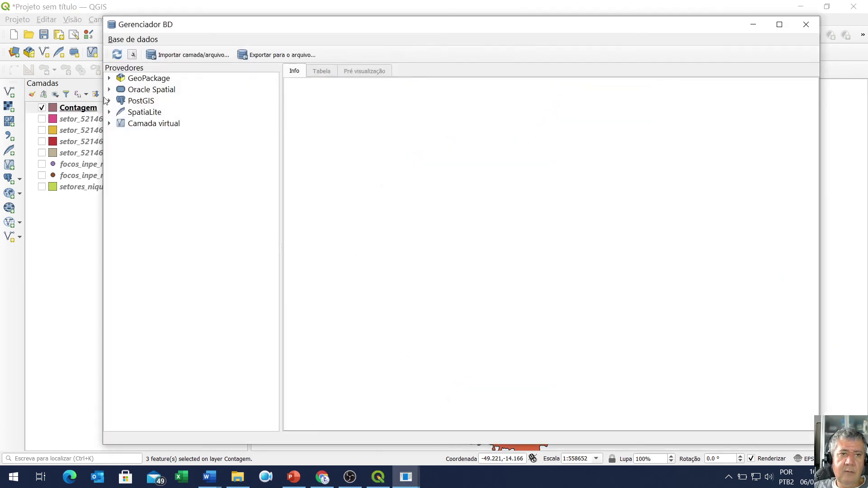
pyautogui.click(110, 103)
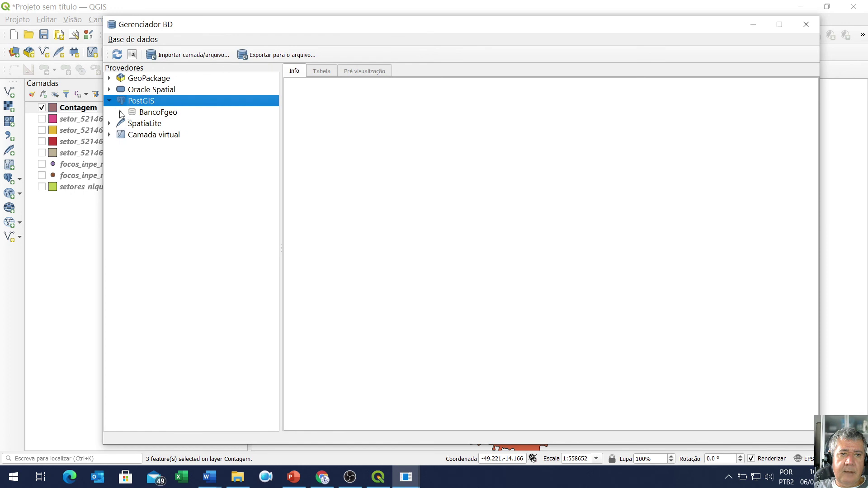
pyautogui.click(120, 112)
pyautogui.click(133, 124)
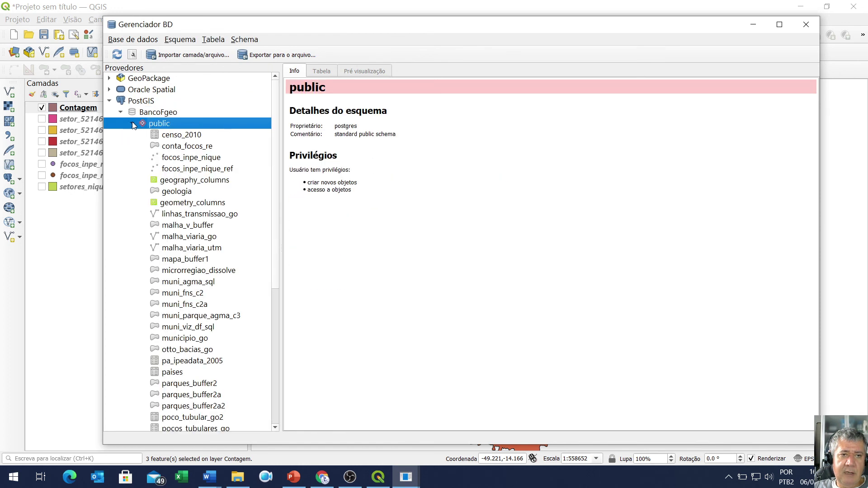
# - Find conta_focos_re in the public schema of BancoFgeo, add it to the map, and hide the Contagem layer
pyautogui.scroll(-2, 278, 283)
pyautogui.moveTo(277, 288); pyautogui.dragTo(270, 374)
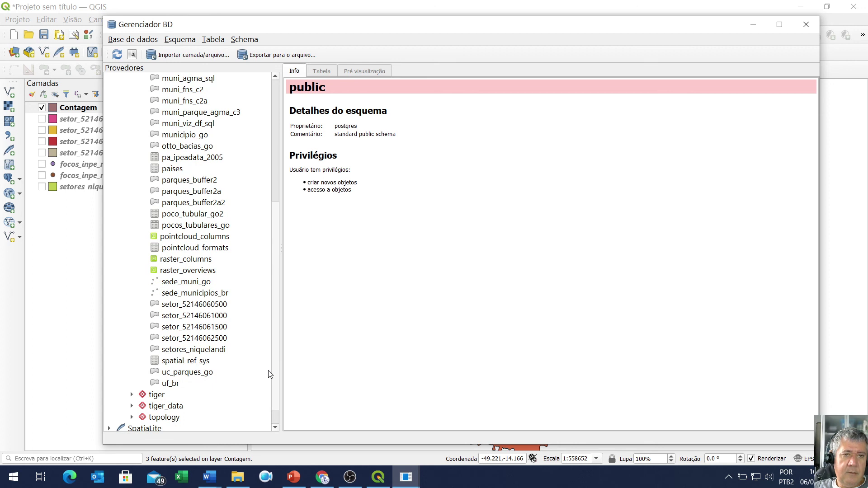
pyautogui.scroll(5, 270, 353)
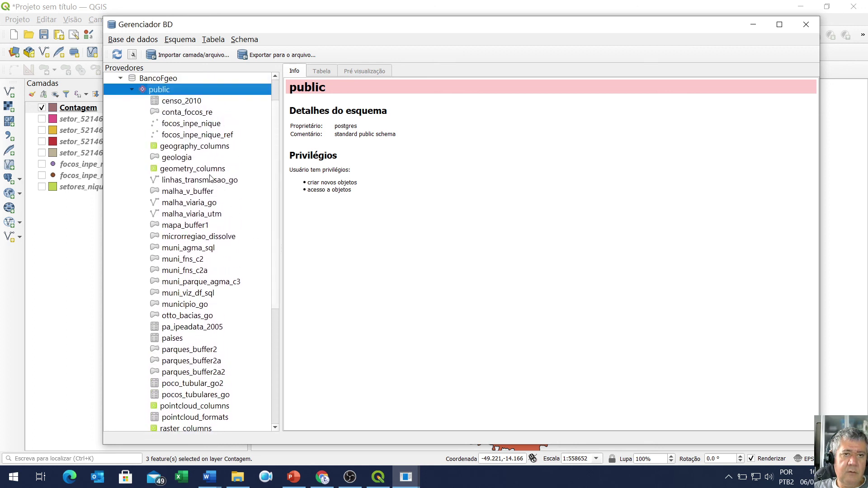
pyautogui.click(175, 114)
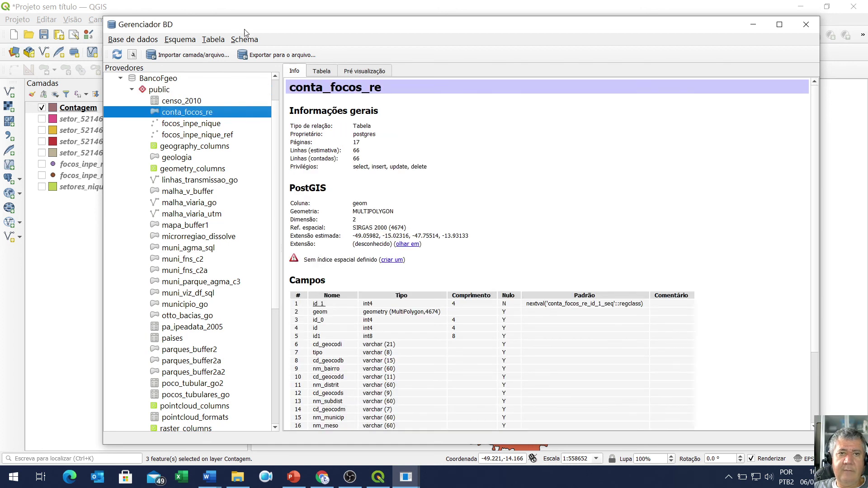
pyautogui.moveTo(246, 31); pyautogui.dragTo(425, 28)
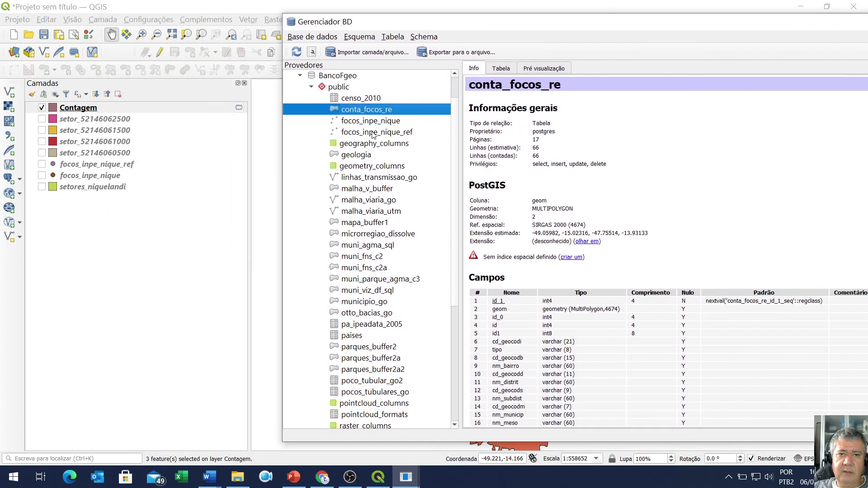
pyautogui.doubleClick(378, 114)
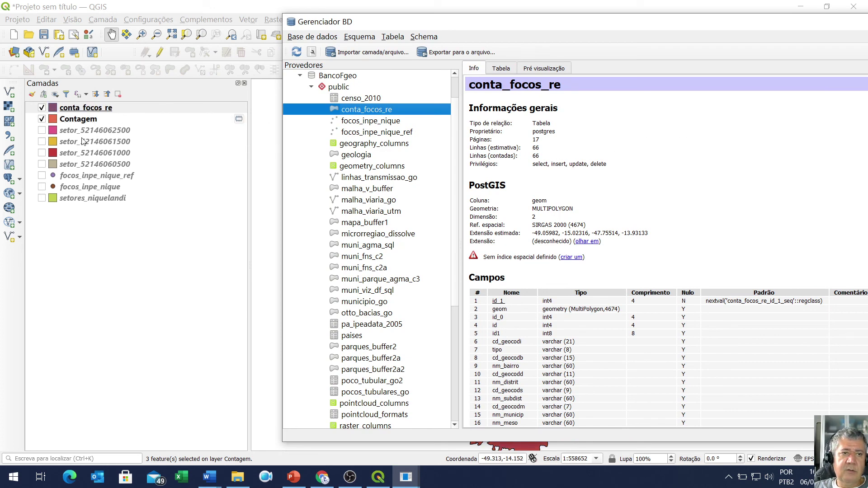
pyautogui.click(43, 120)
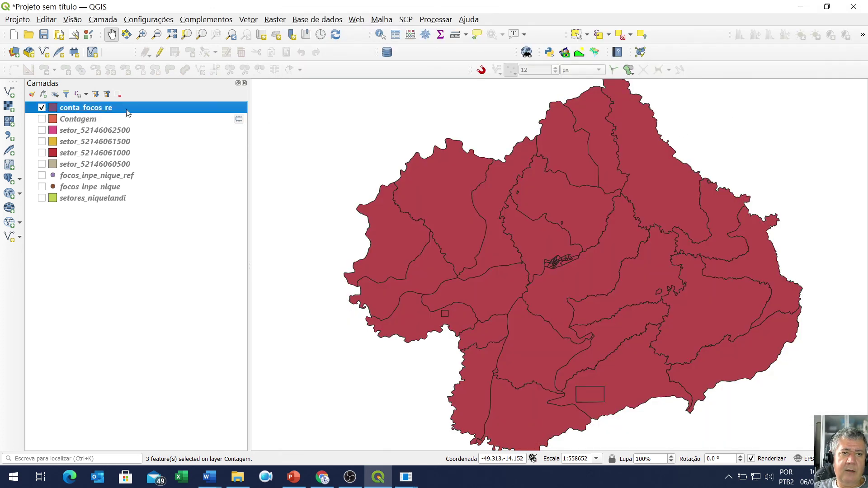
# - Open the attribute table of conta_focos_re, sort it by num_focos_ref in descending order, and select the first three records
pyautogui.rightClick(93, 109)
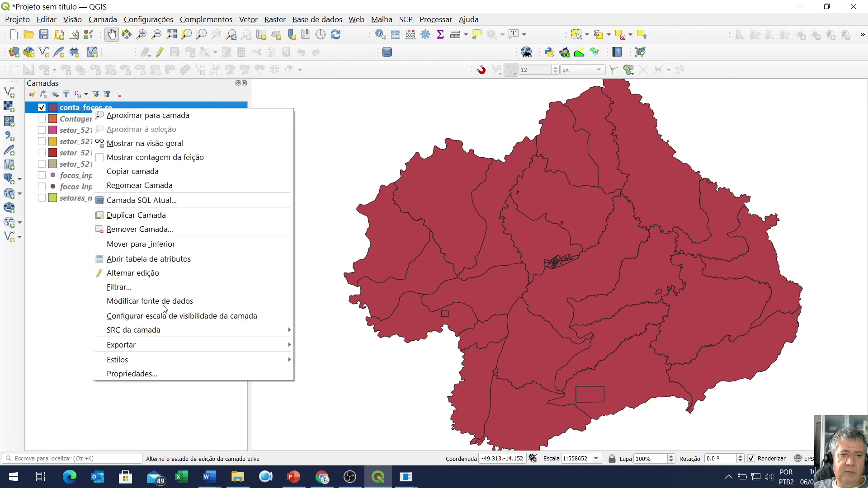
pyautogui.click(179, 262)
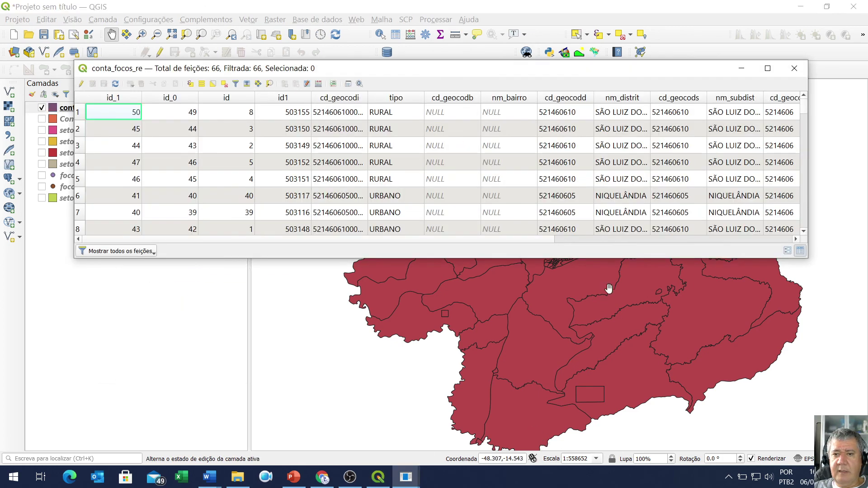
pyautogui.moveTo(539, 240); pyautogui.dragTo(794, 236)
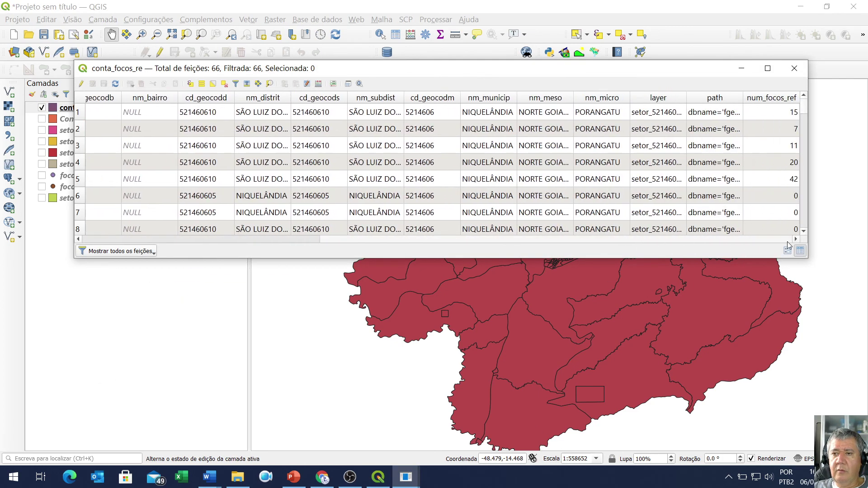
pyautogui.click(779, 98)
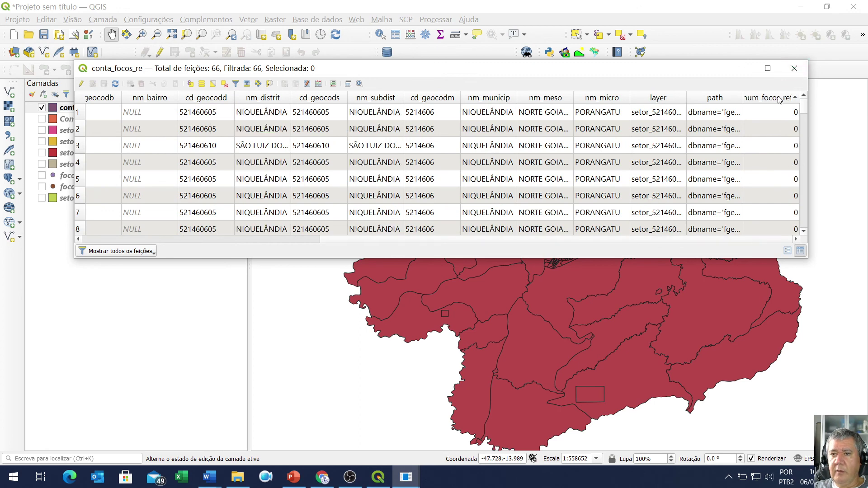
pyautogui.click(779, 98)
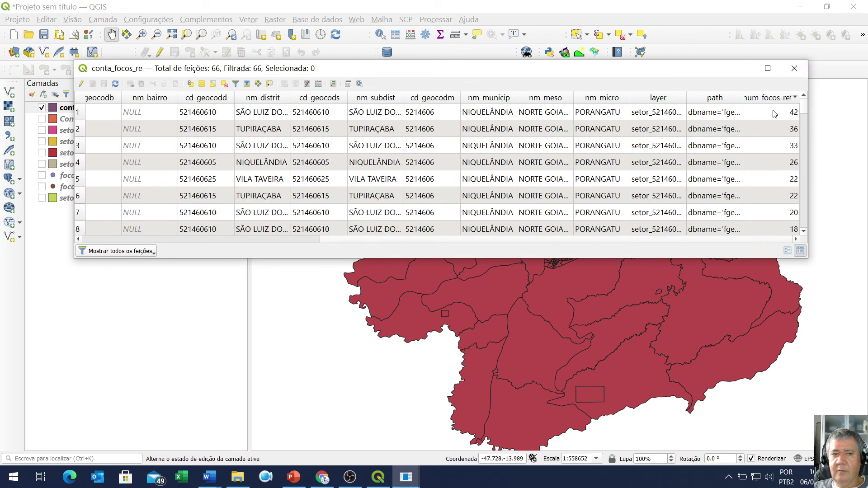
pyautogui.moveTo(79, 113); pyautogui.dragTo(81, 146)
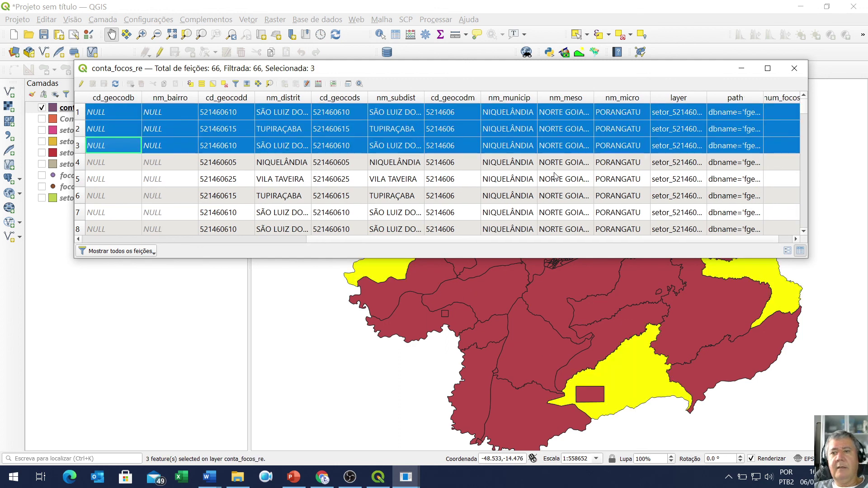